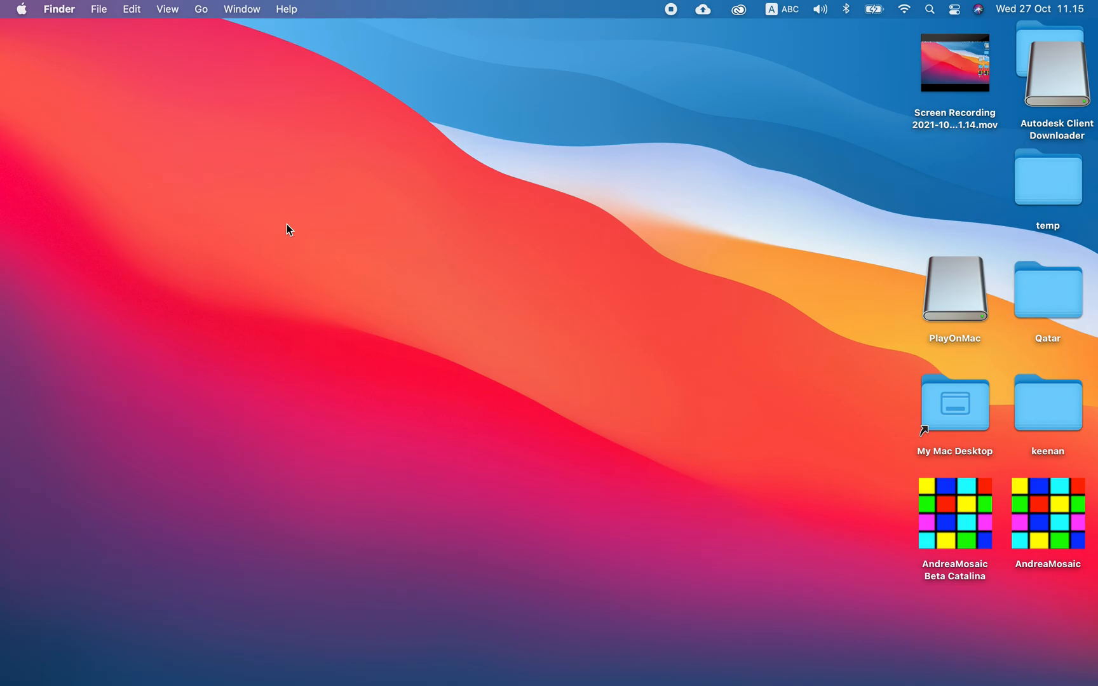
- Launch SketchUp from the installed applications
key("F4")
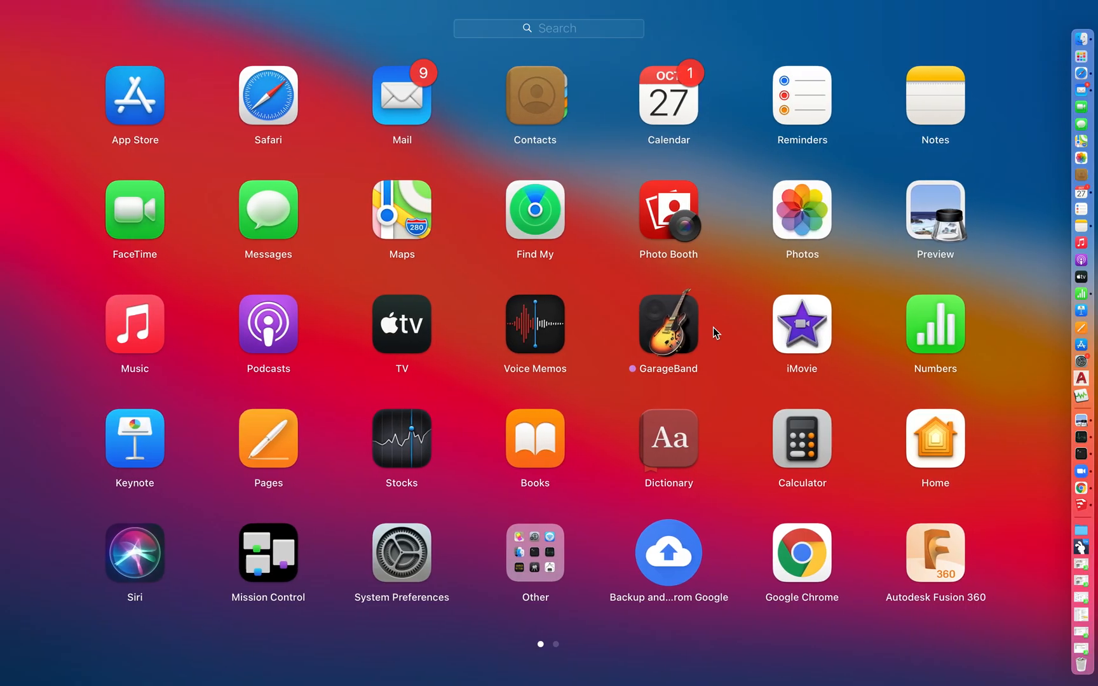
scroll(713, 327, "right", 3)
left_click(787, 94)
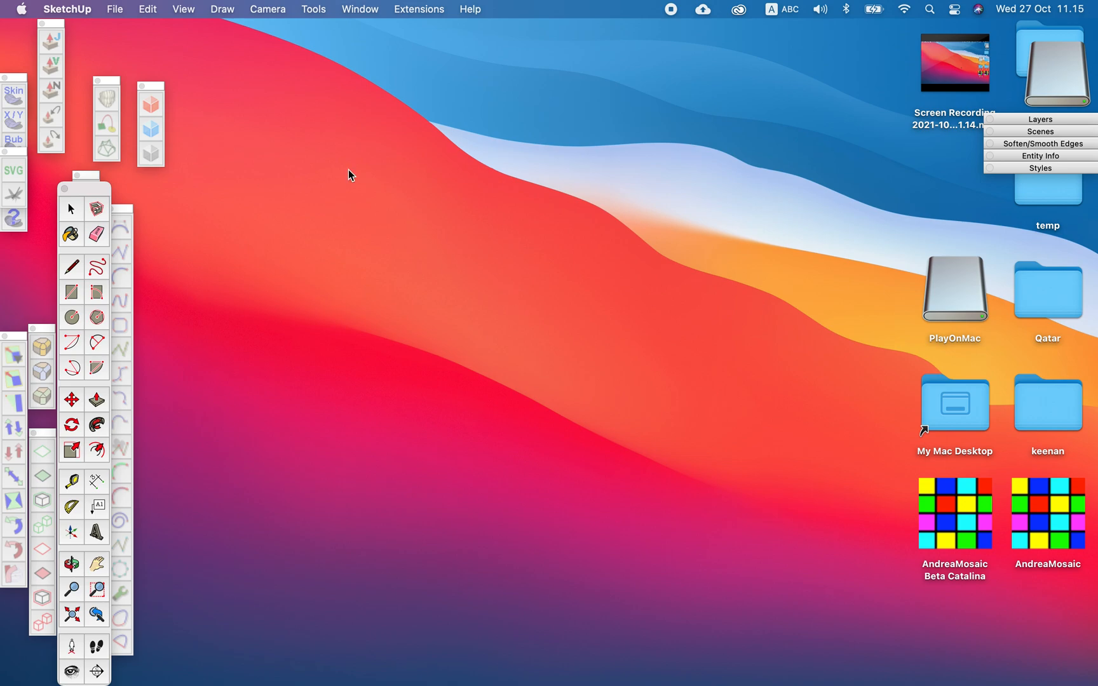
- Open the model Elephant v2.skp from the files subfolder of the Elephant folder in Downloads
left_click(119, 13)
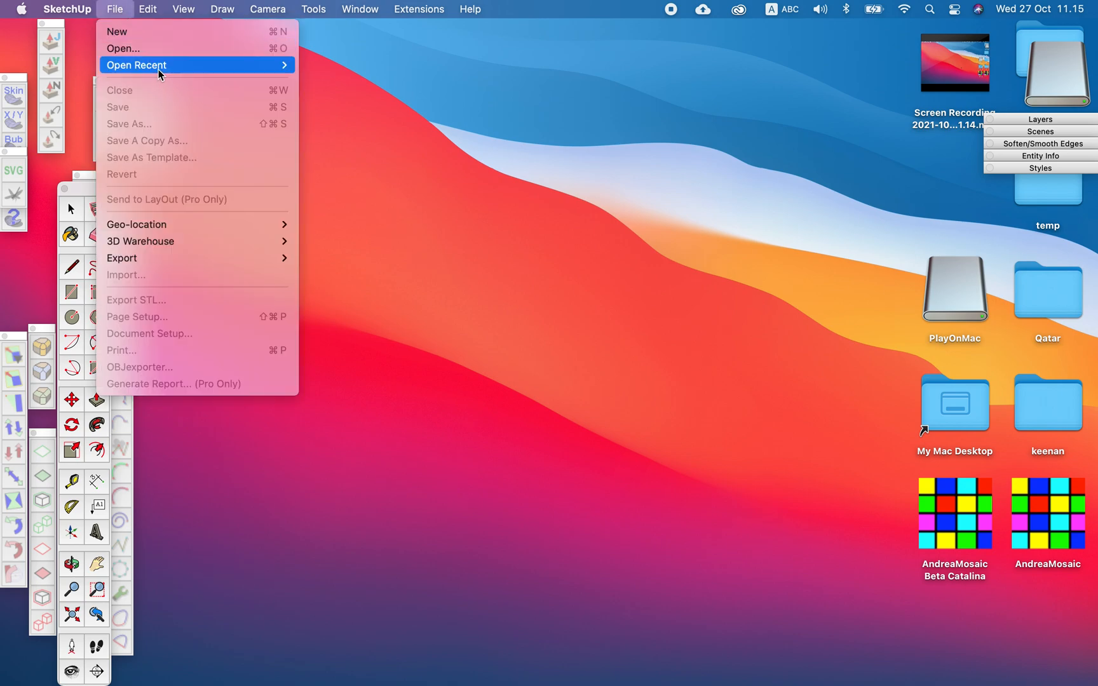
mouse_move(159, 71)
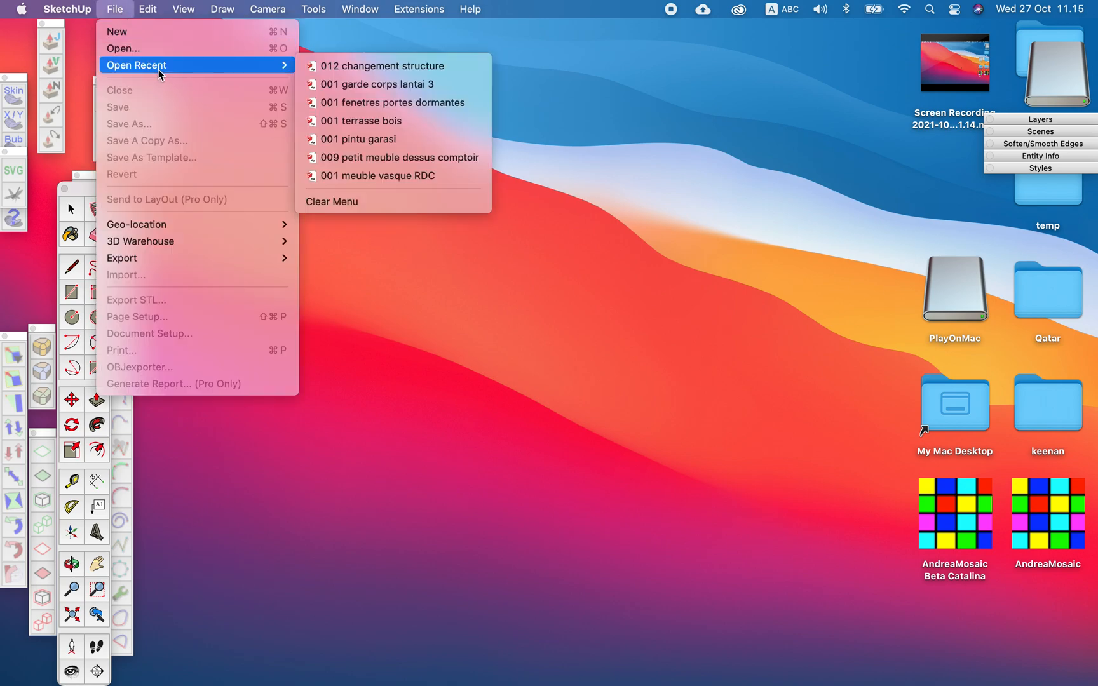
left_click(148, 51)
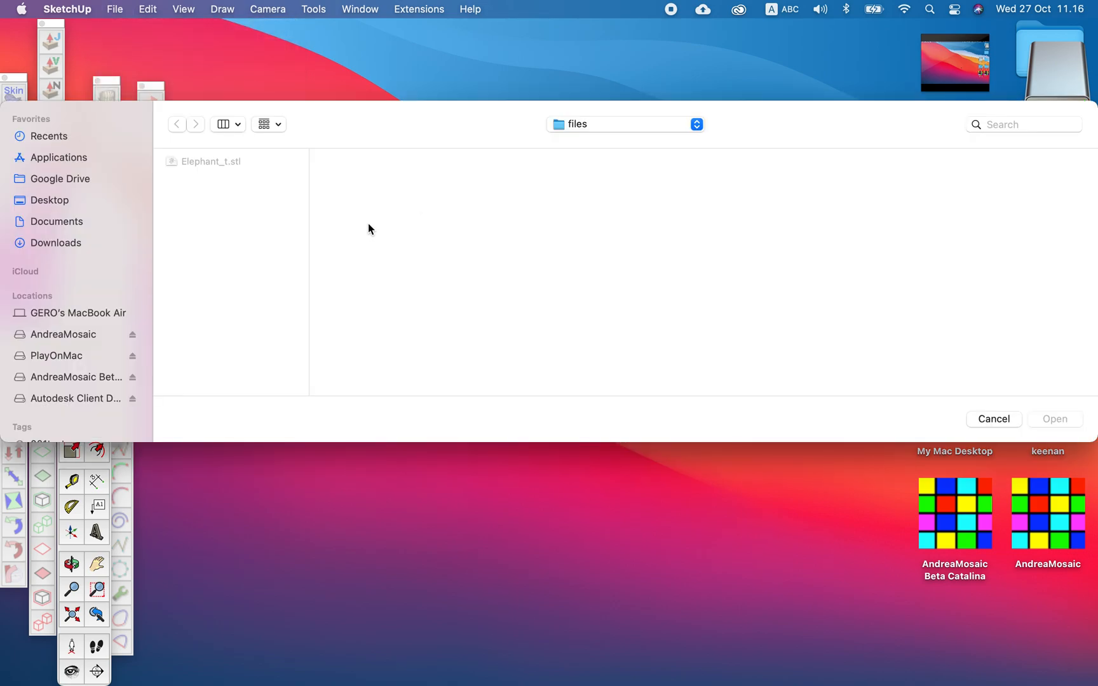
left_click(92, 241)
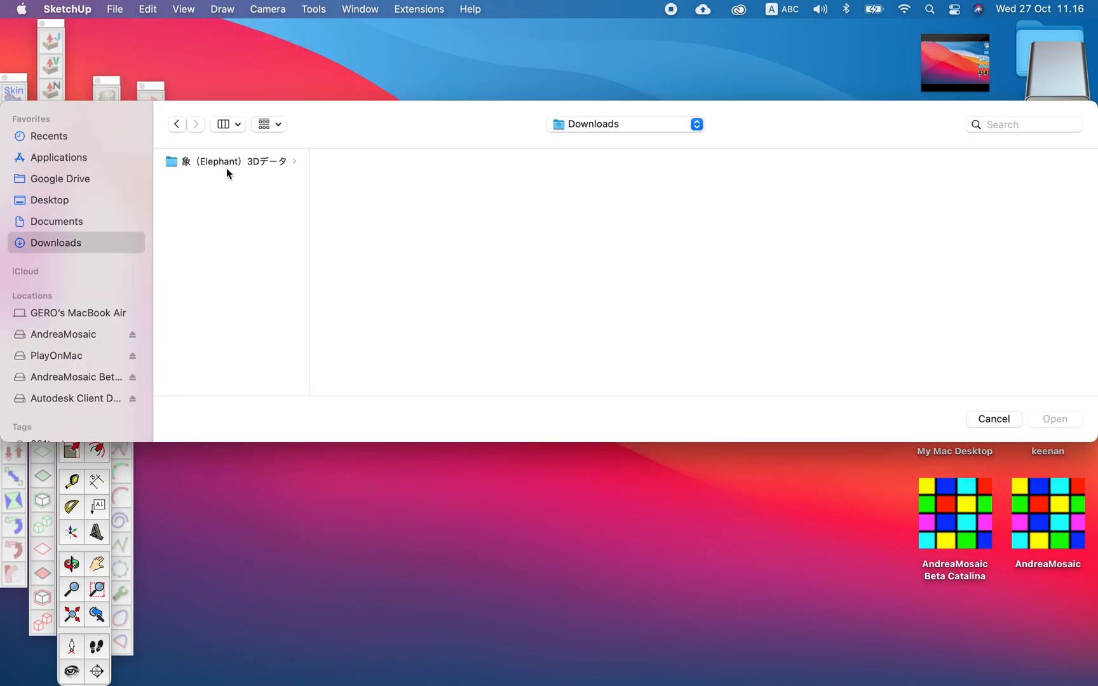
left_click(226, 168)
left_click(346, 165)
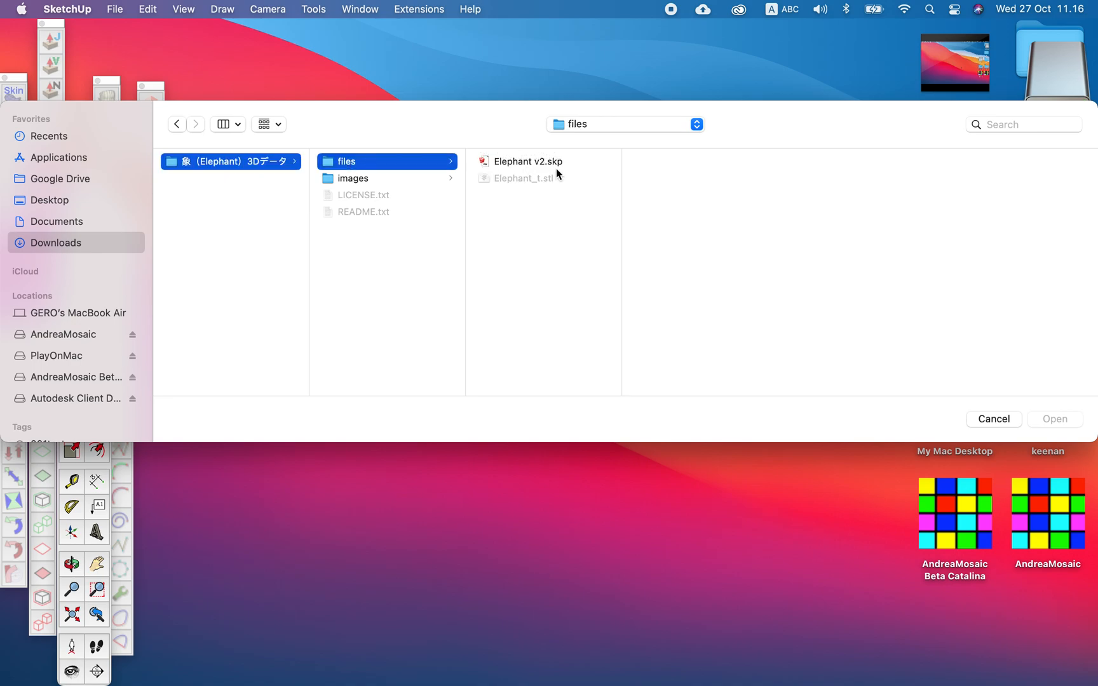
double_click(549, 163)
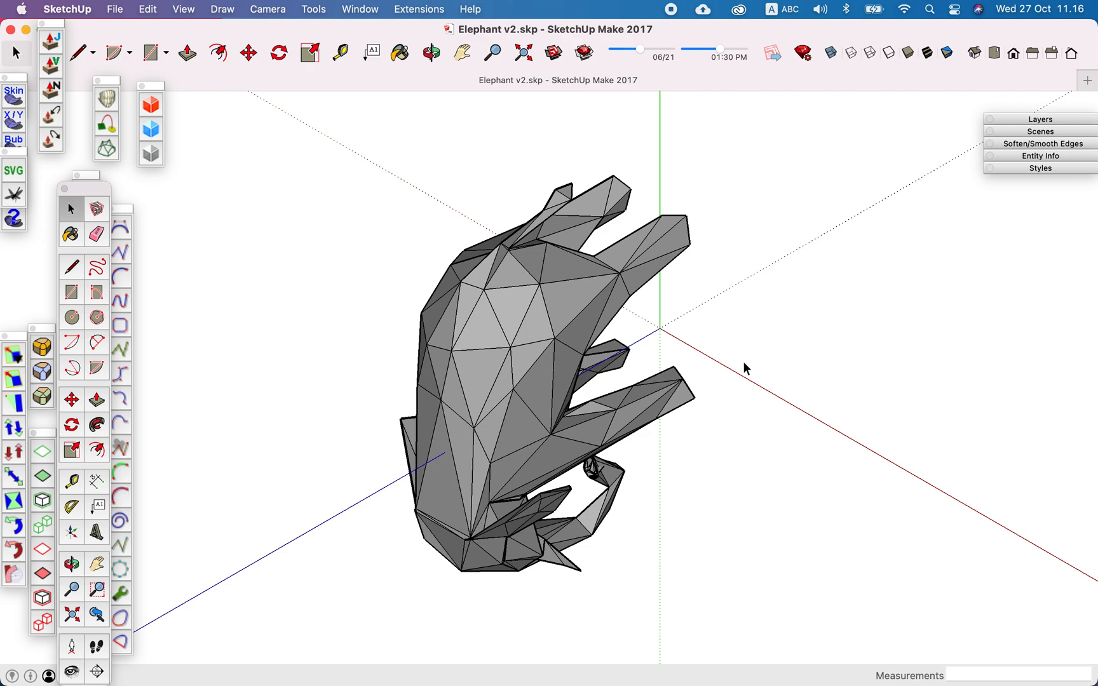
- Show the elephant in the standard left side view, filling most of the drawing area, and save the view as a new scene
left_click(1013, 54)
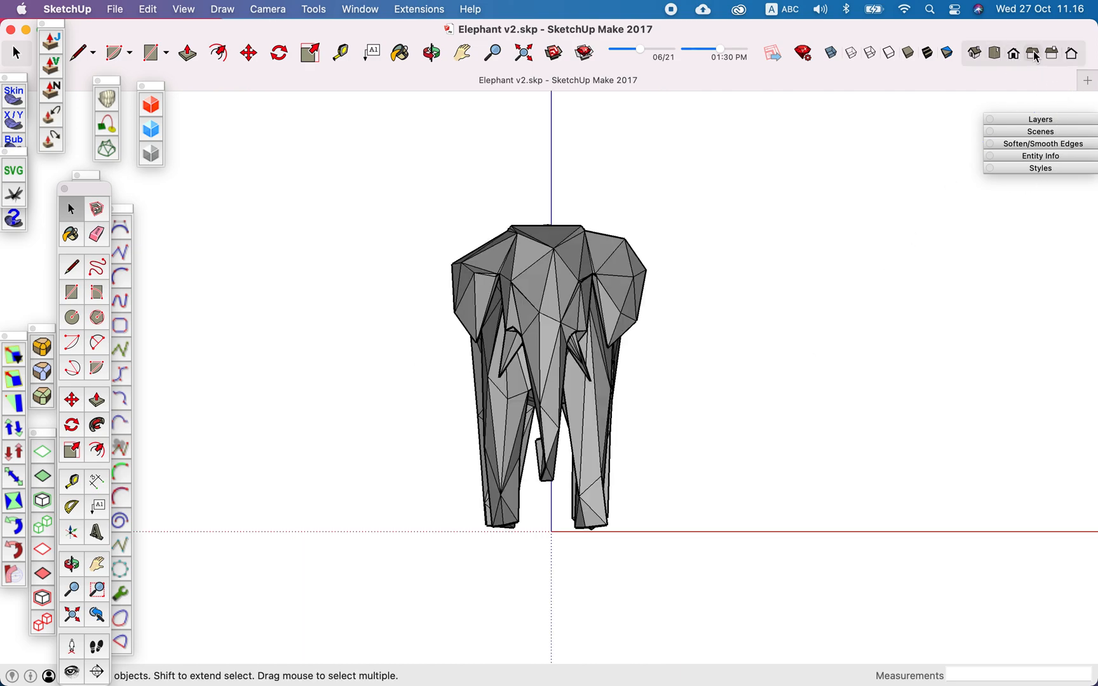
left_click(1032, 53)
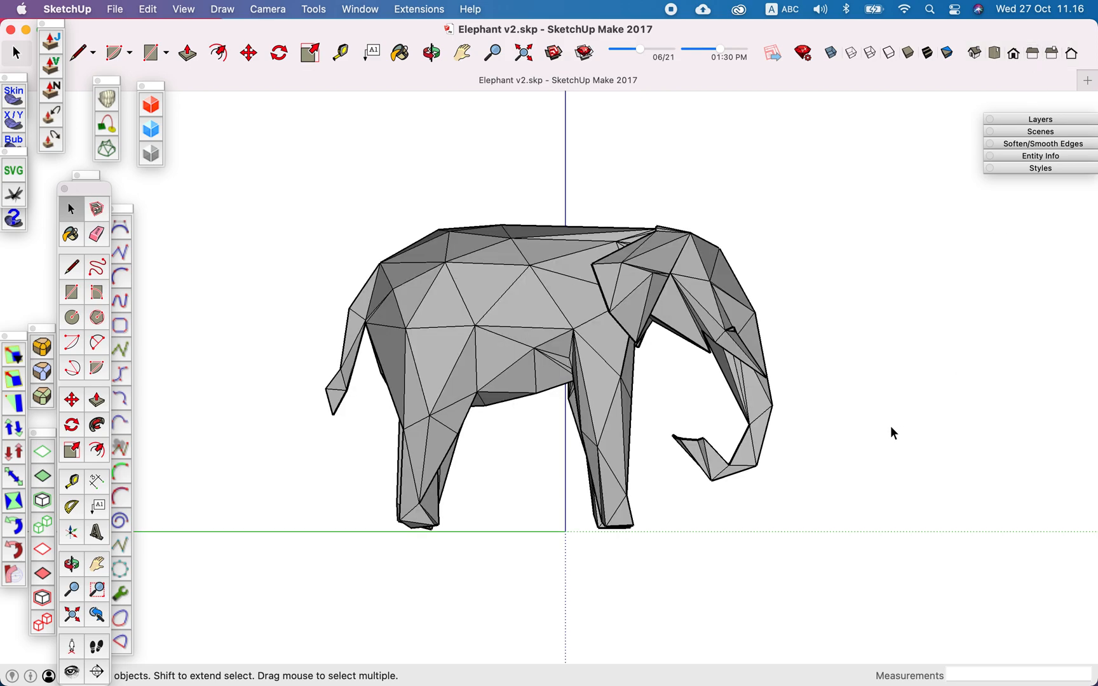
scroll(568, 346, "up", 3)
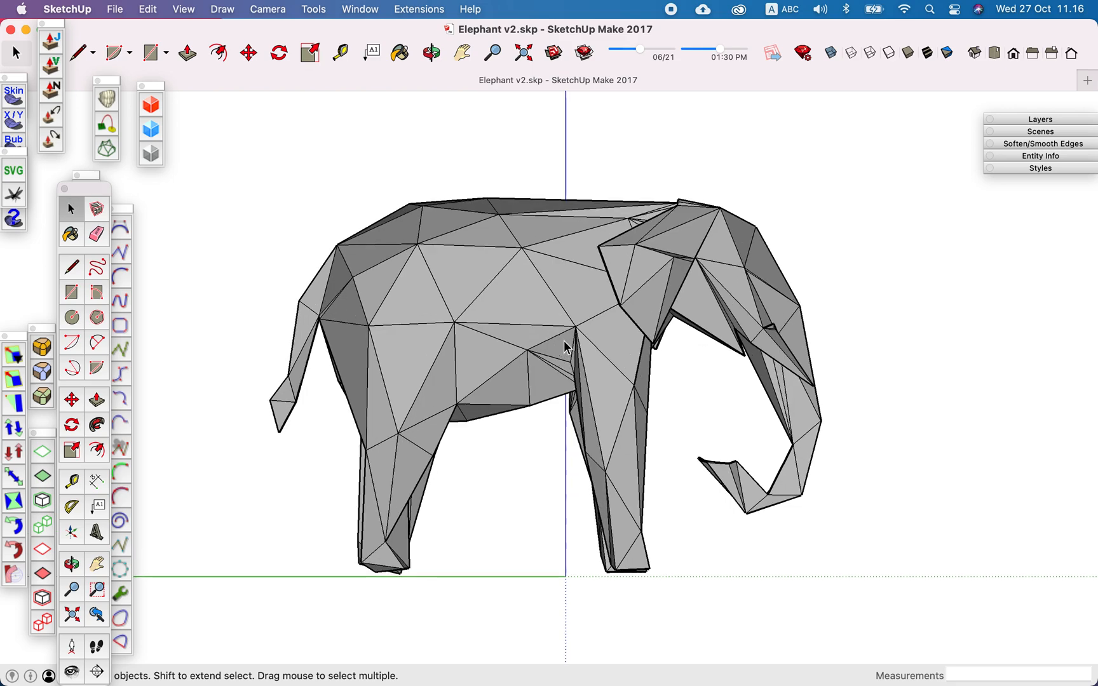
scroll(567, 347, "up", 3)
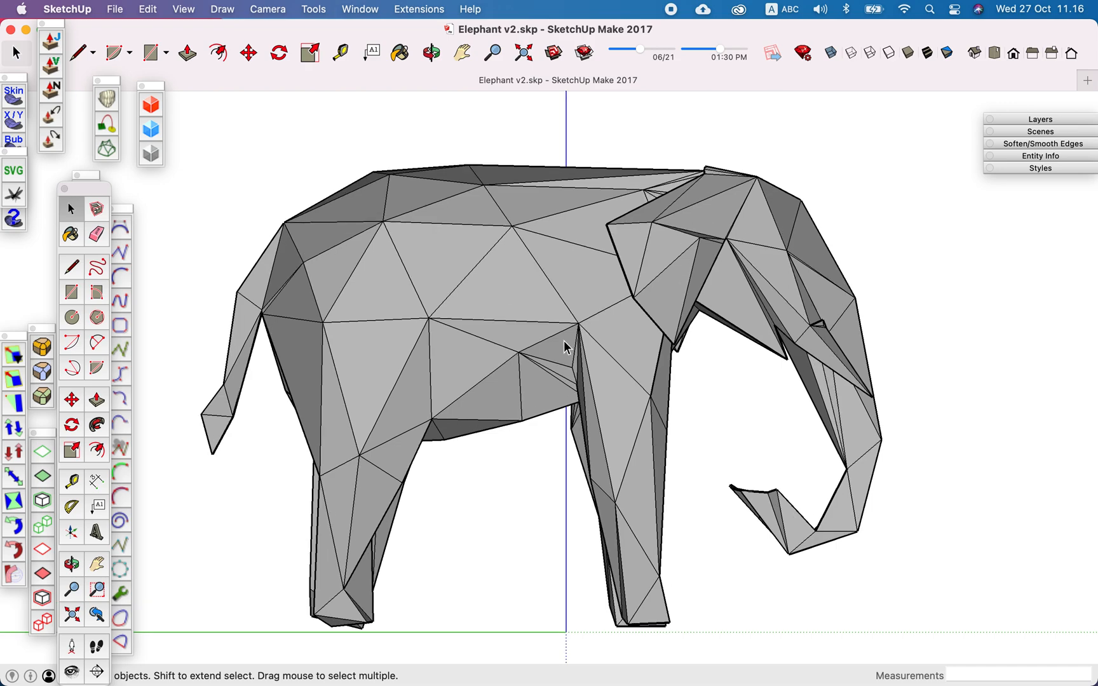
scroll(568, 346, "down", 1)
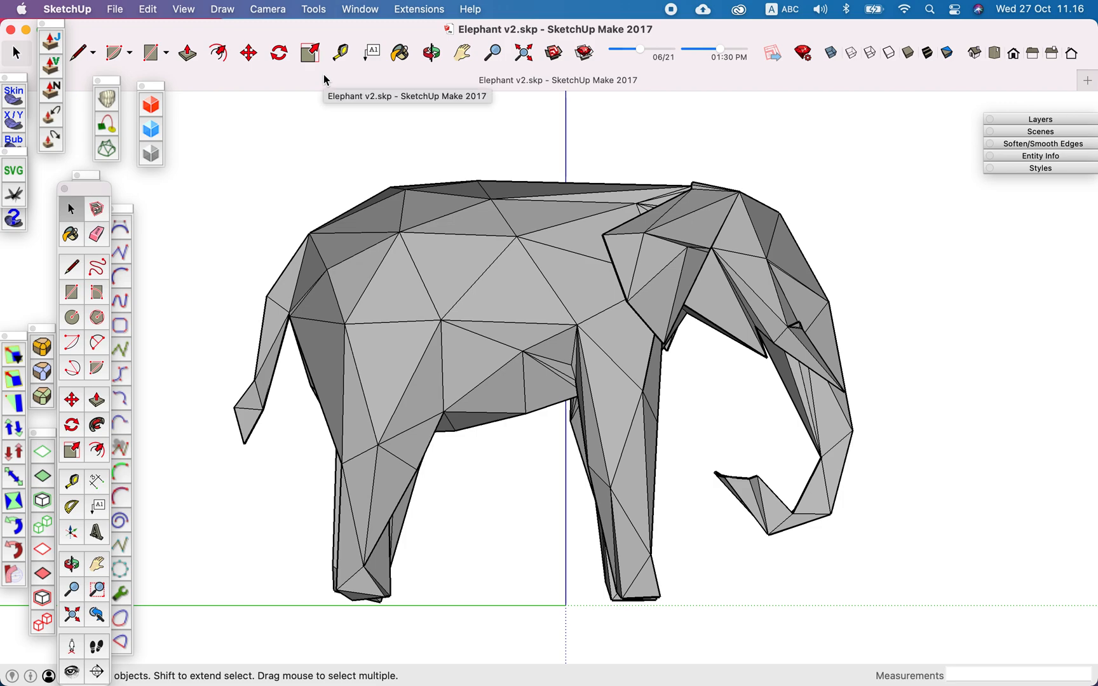
left_click(183, 9)
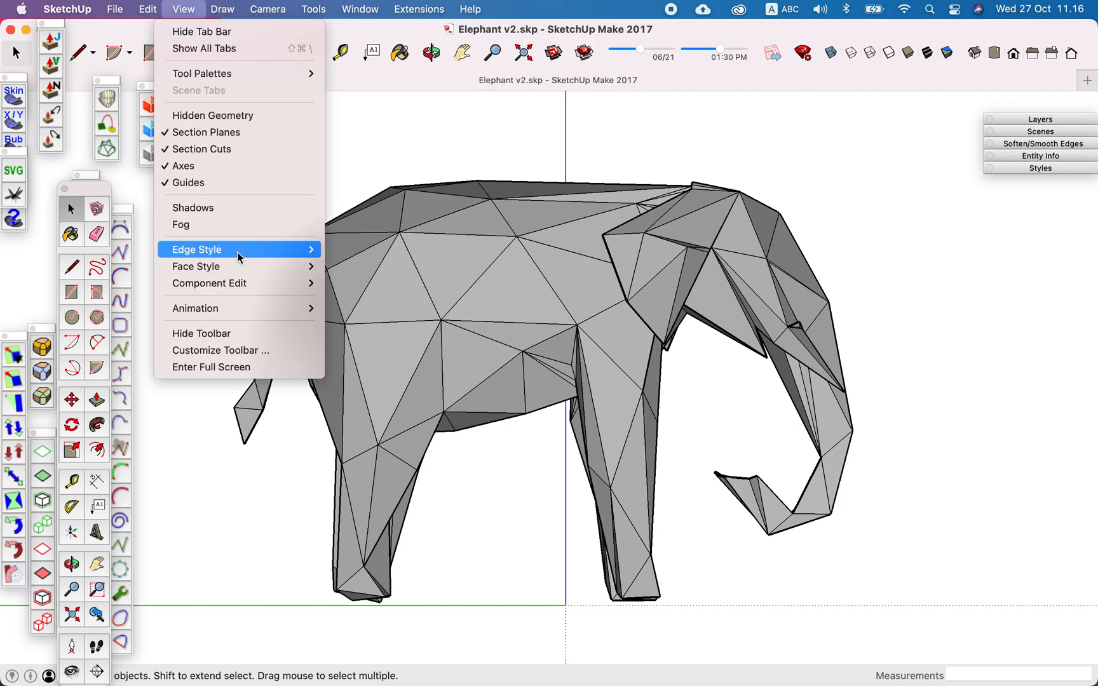
mouse_move(223, 308)
left_click(351, 308)
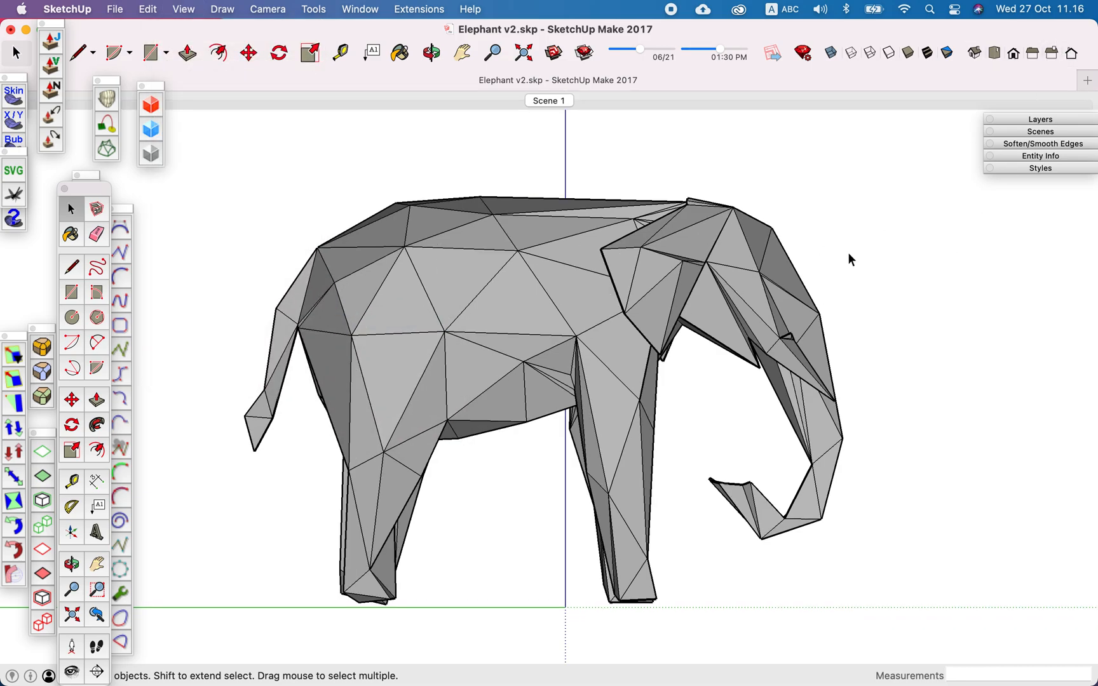
- Orbit around the elephant and restore the saved Scene 1 view to check that the scene works
key("o")
left_click_drag(794, 271, 448, 337)
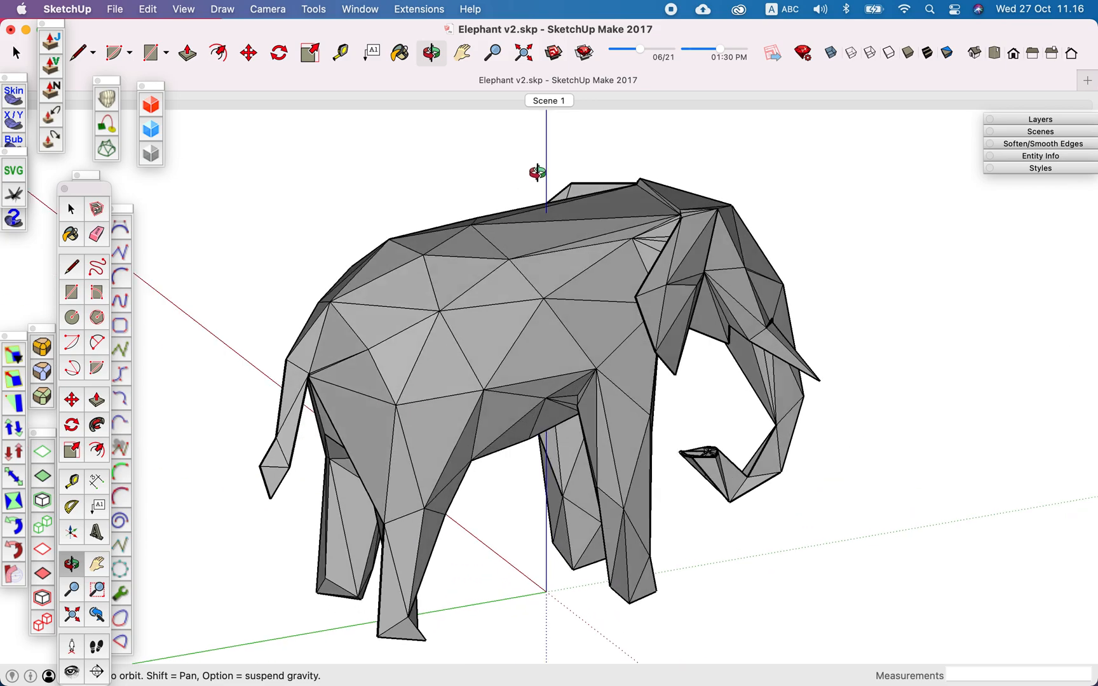
left_click(554, 102)
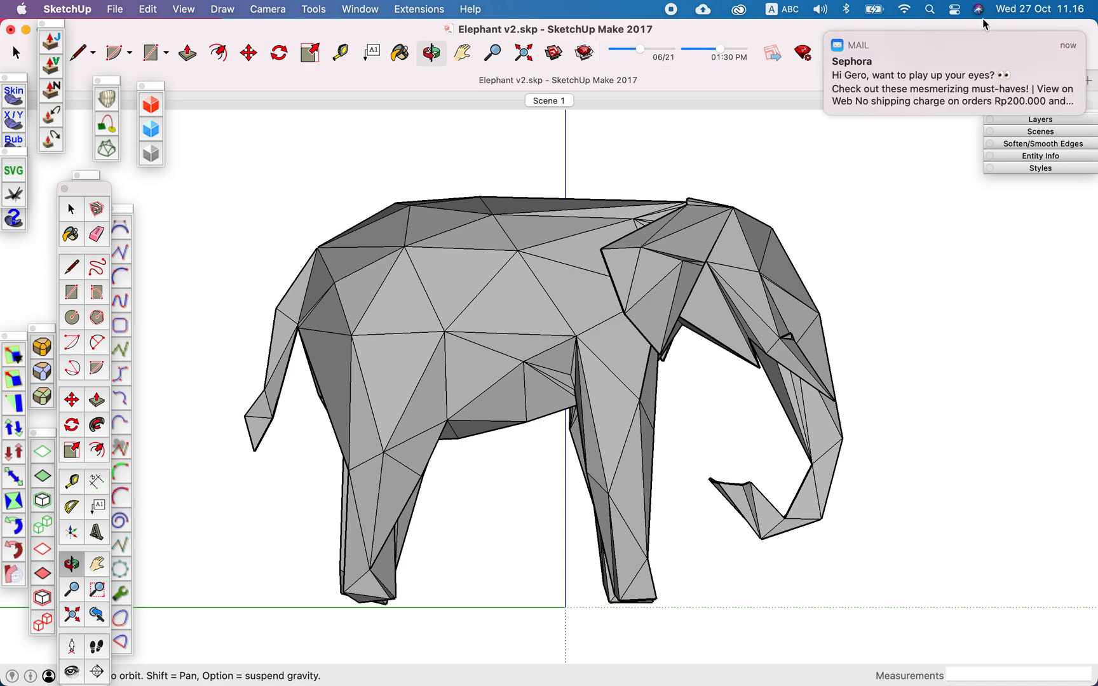
left_click(826, 34)
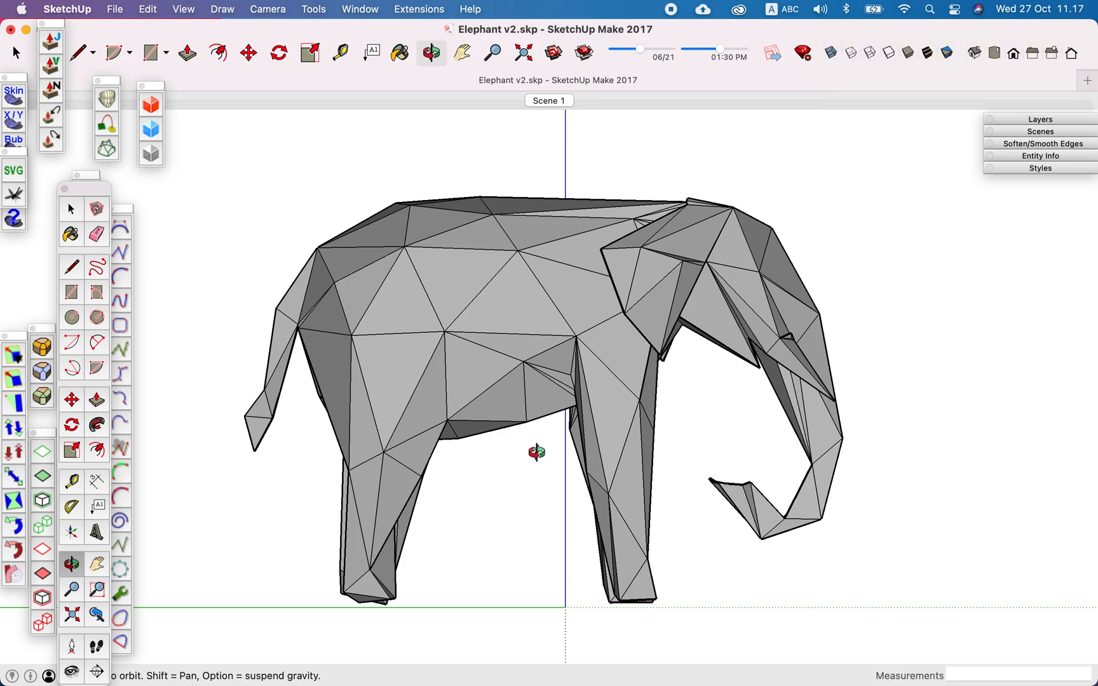
- Switch to Safari and go to the Pinterest website
key("ctrl+Up")
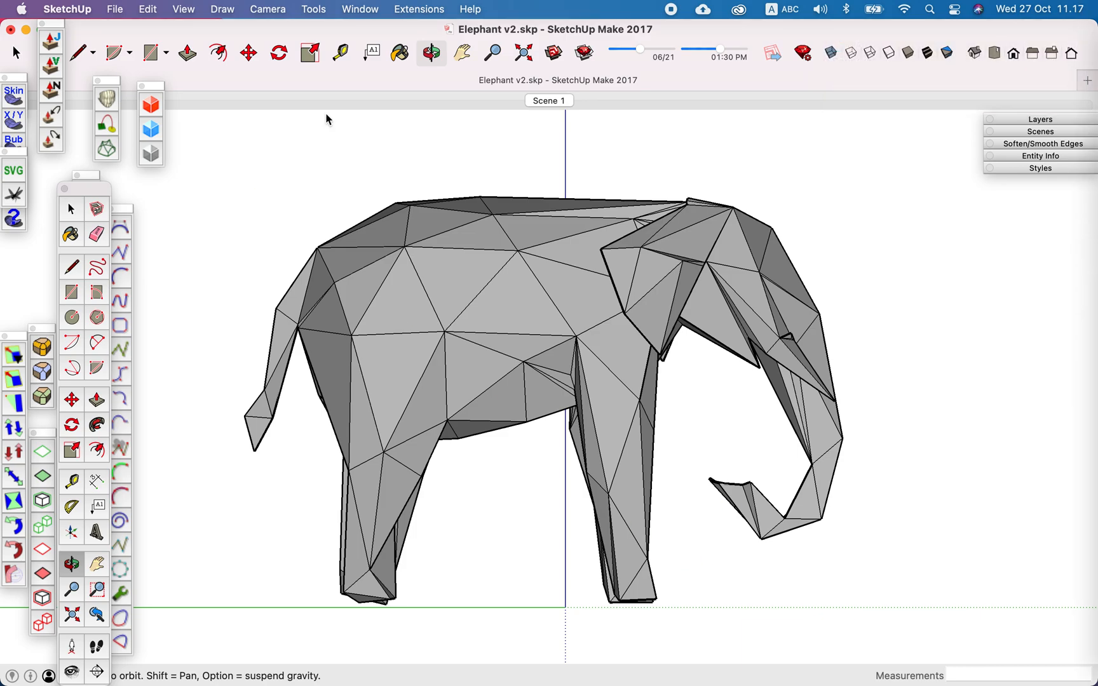
key("ctrl+Up")
key("ctrl+Up")
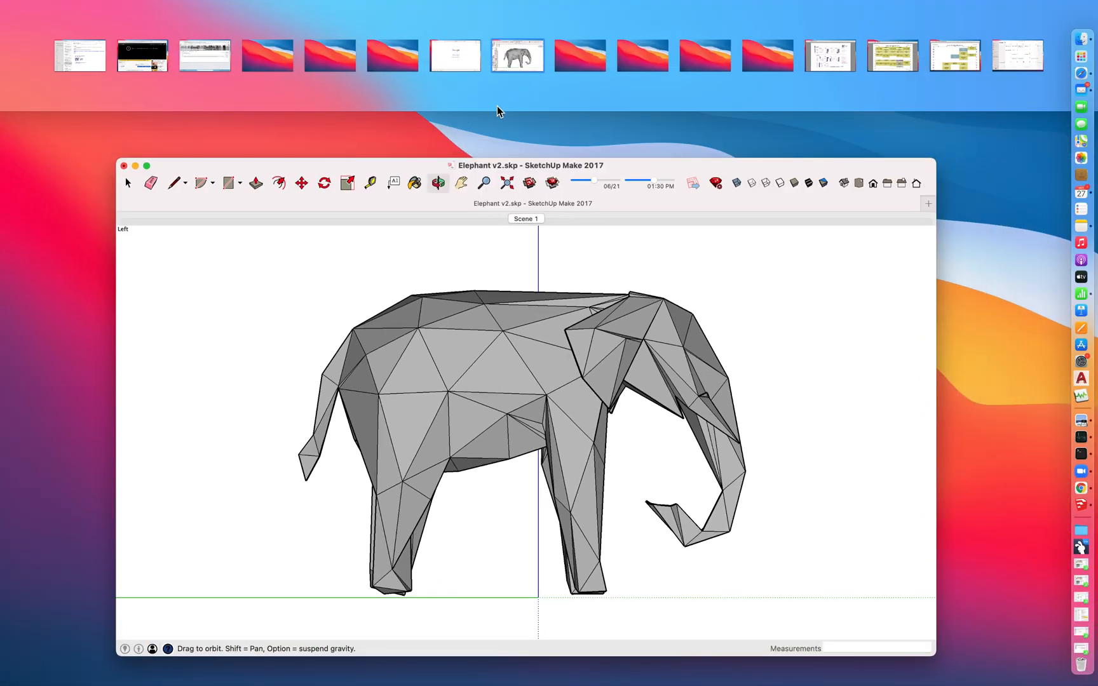
left_click(448, 66)
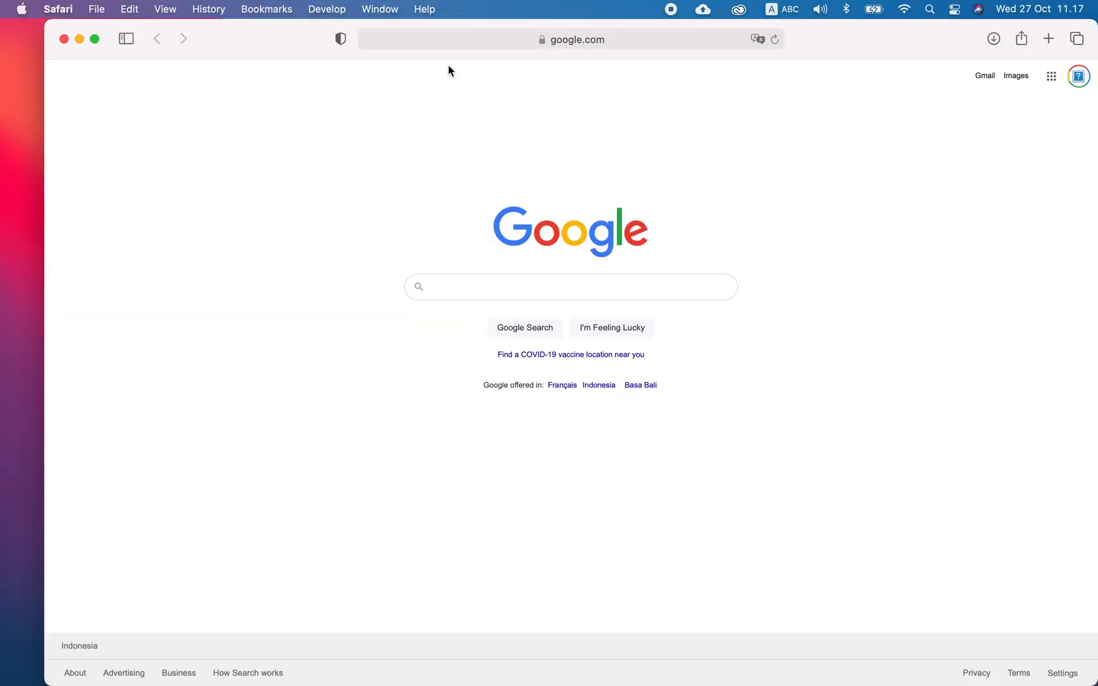
left_click(620, 37)
type("PINTE")
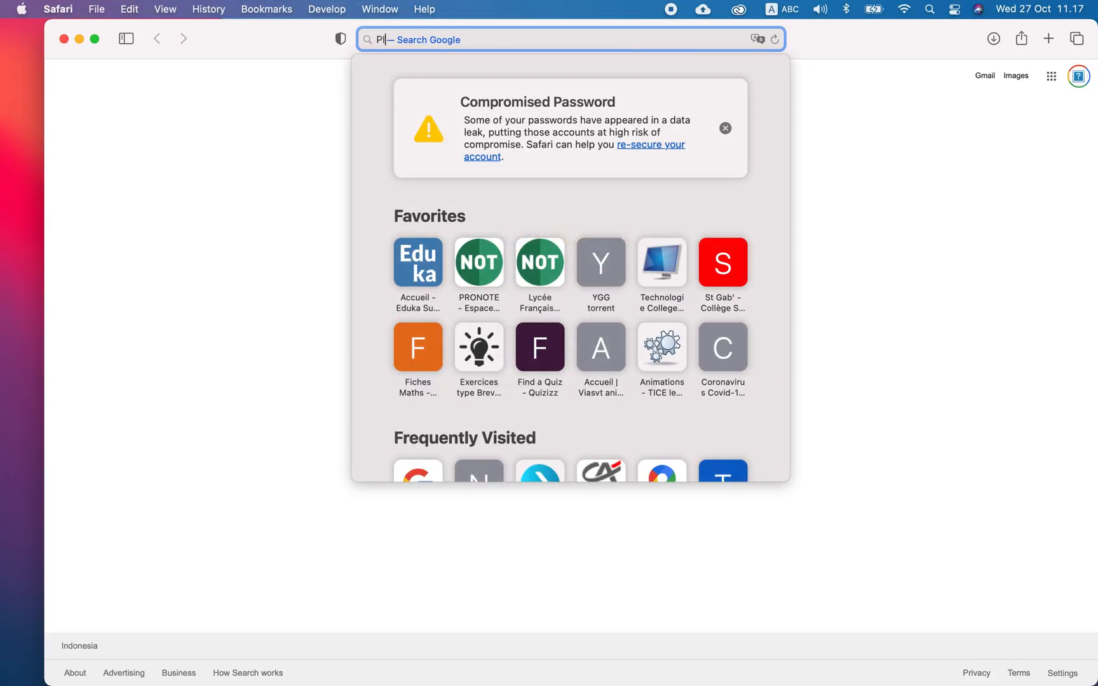
type("REST")
key("Return")
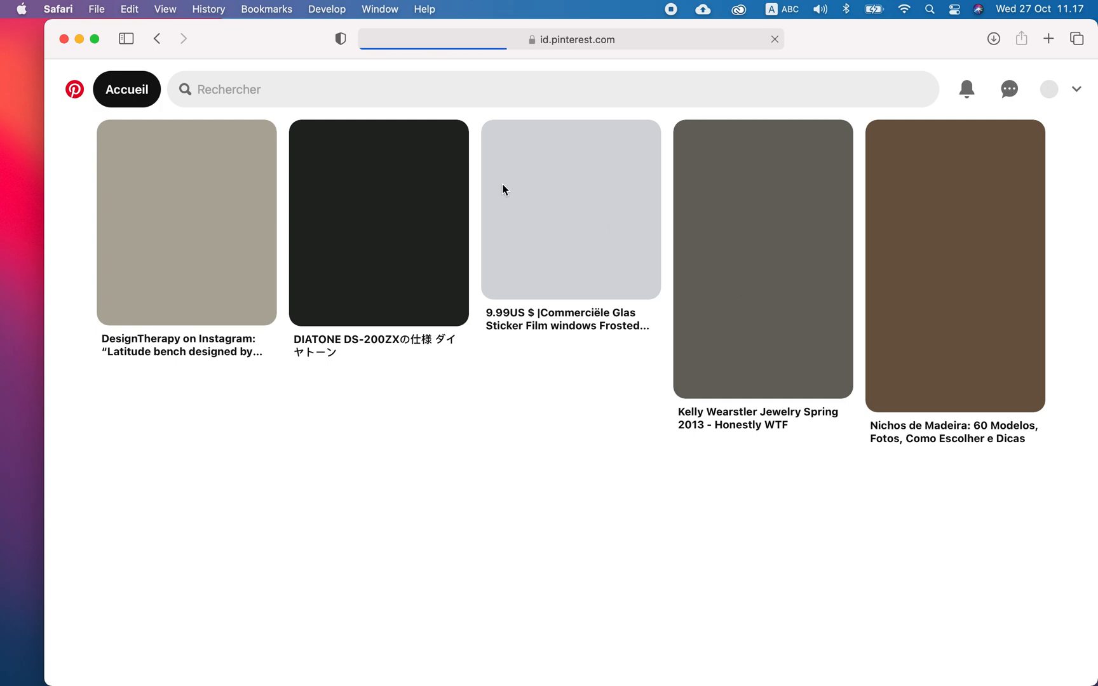
- Search Pinterest for "PALETTE de couleur"
left_click(449, 94)
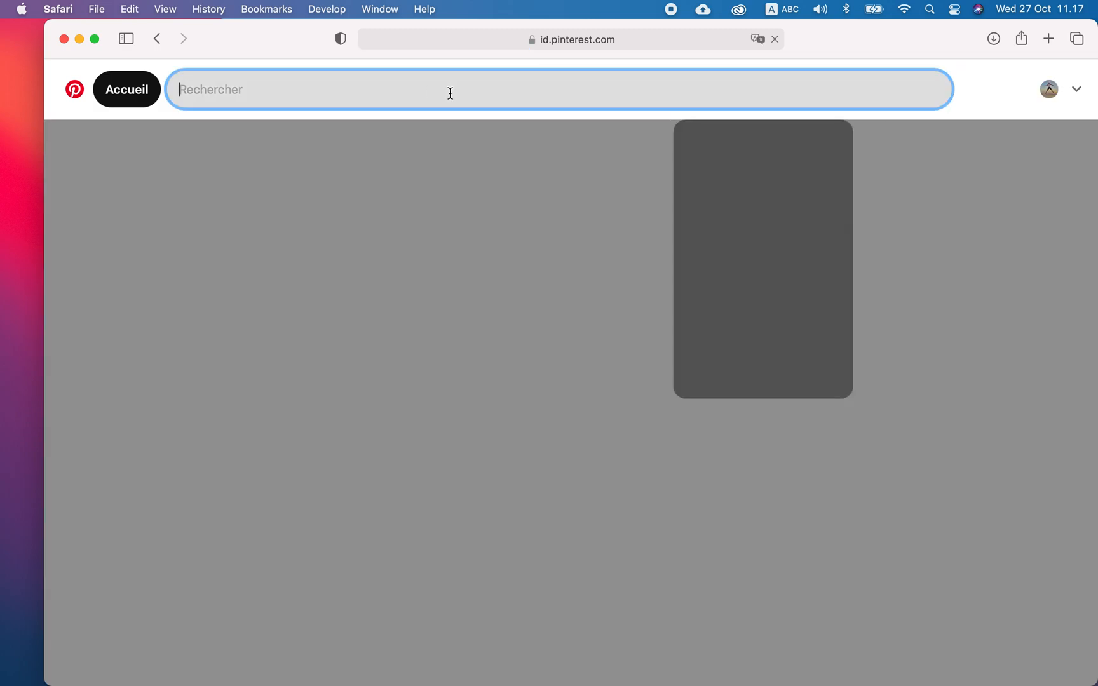
type("PALETTE")
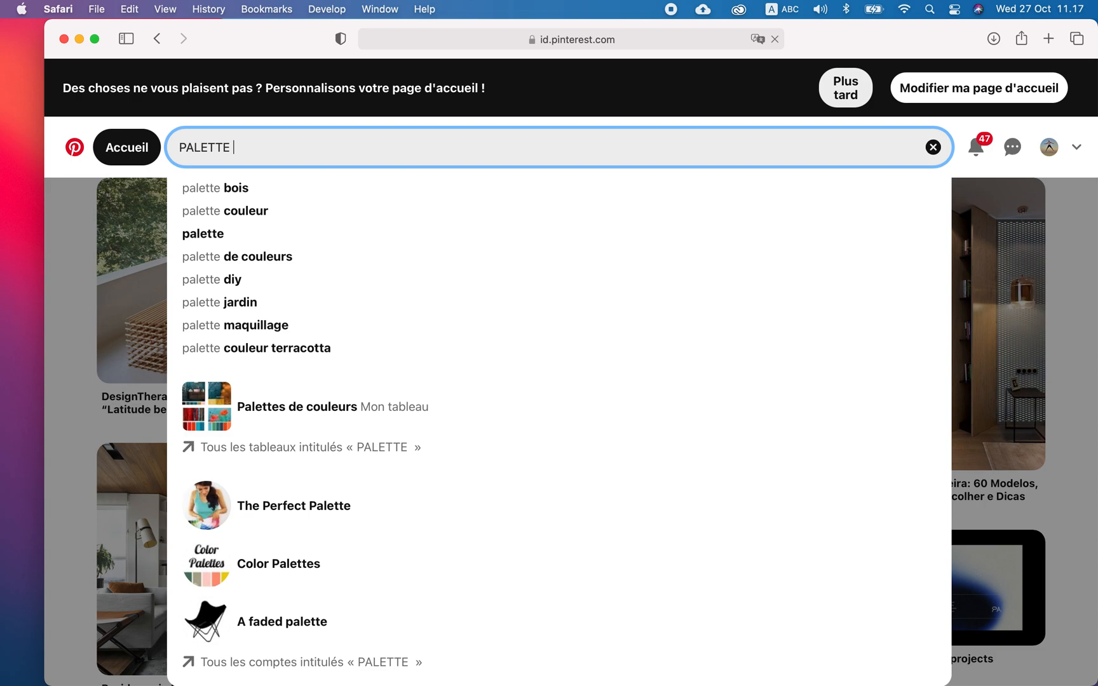
type(" de coul")
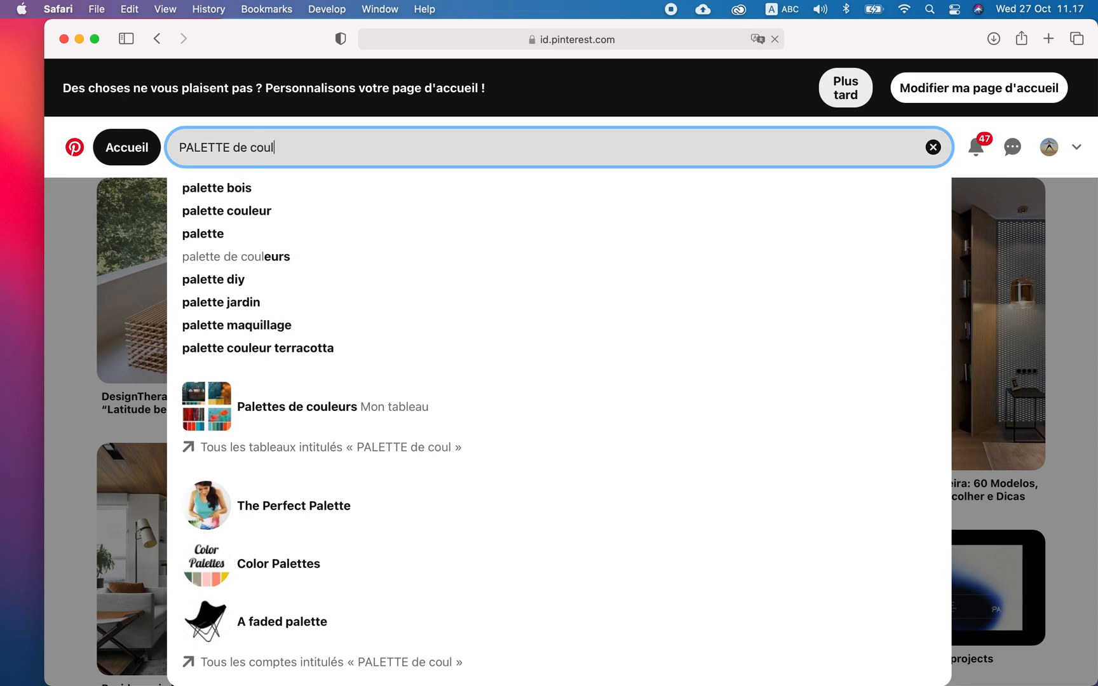
type("eur")
key("Return")
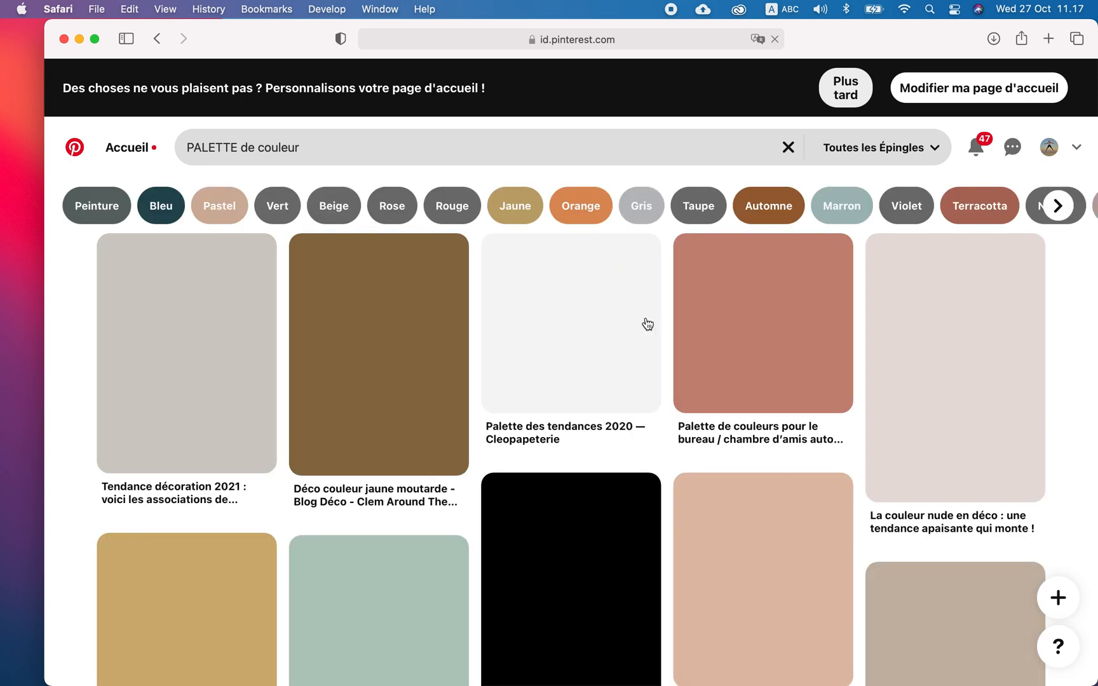
- Browse the colour palette results and open the pin "Color Palette: Terrific Teal — Paper Heart Design"
scroll(646, 319, "down", 5)
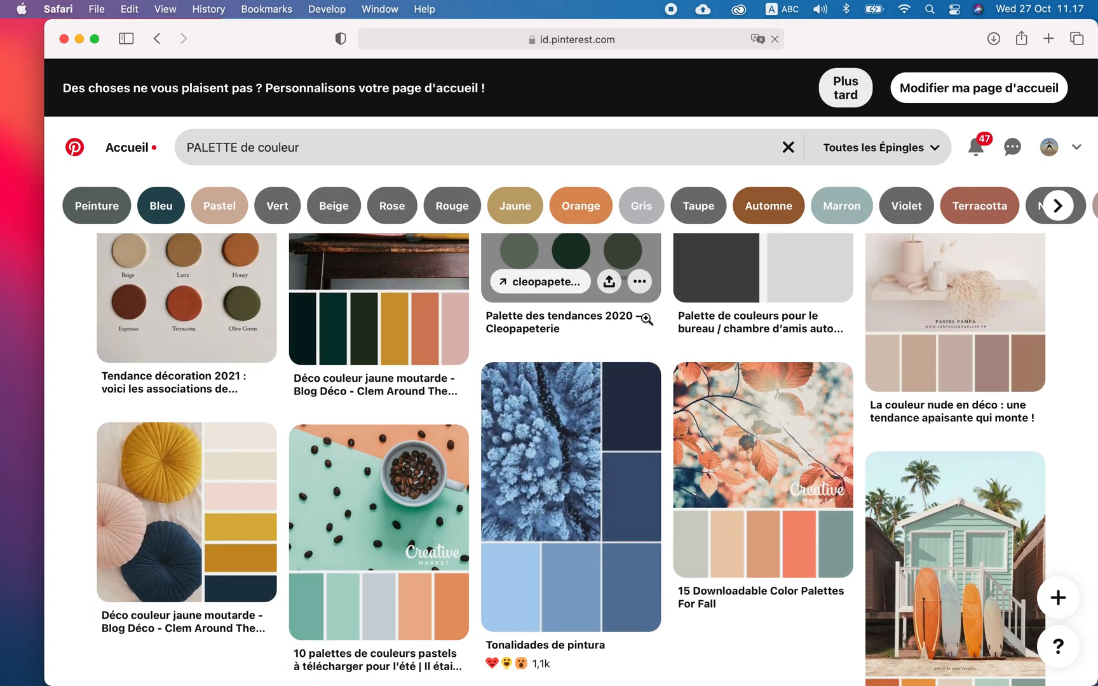
scroll(647, 319, "up", 3)
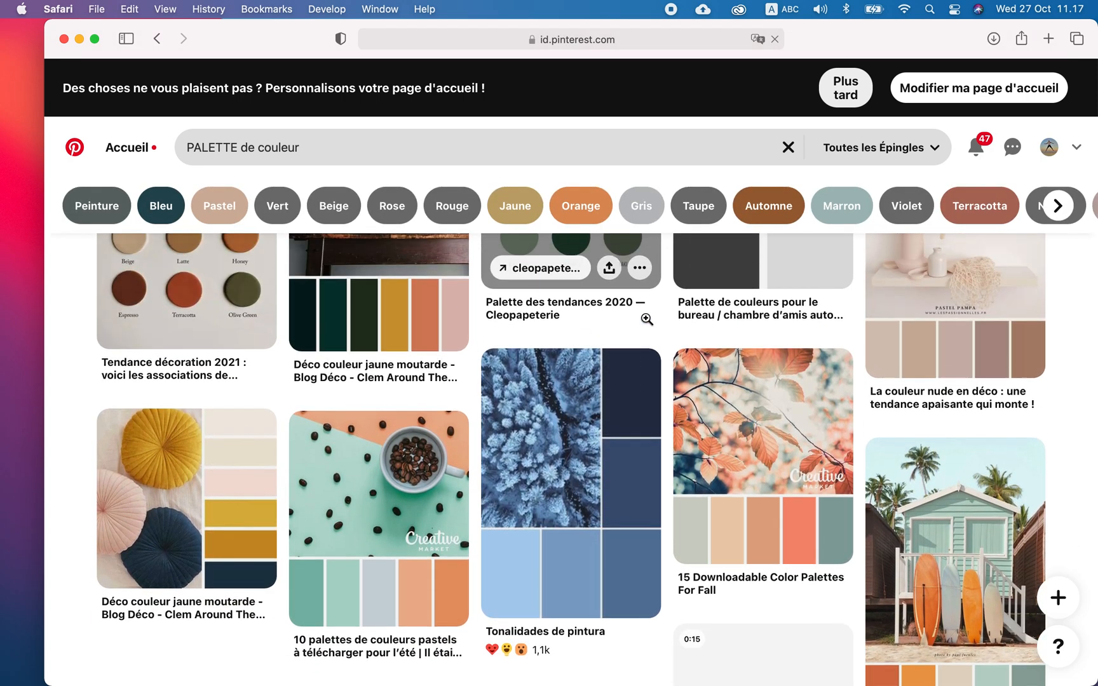
scroll(647, 319, "down", 2)
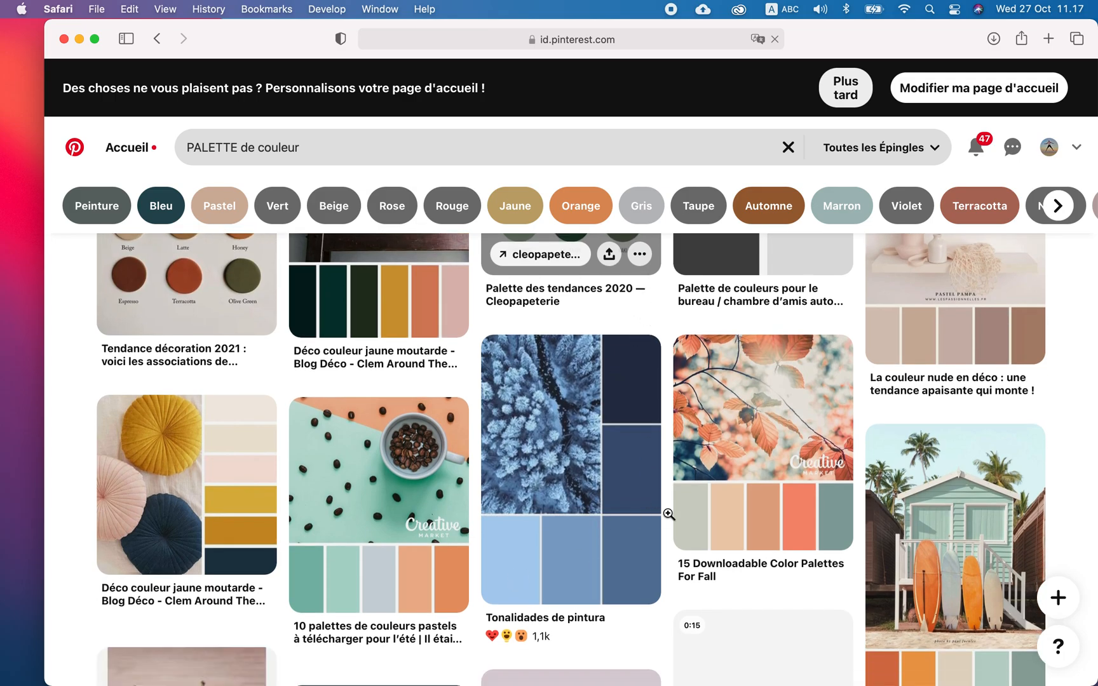
scroll(666, 509, "down", 5)
scroll(668, 514, "down", 7)
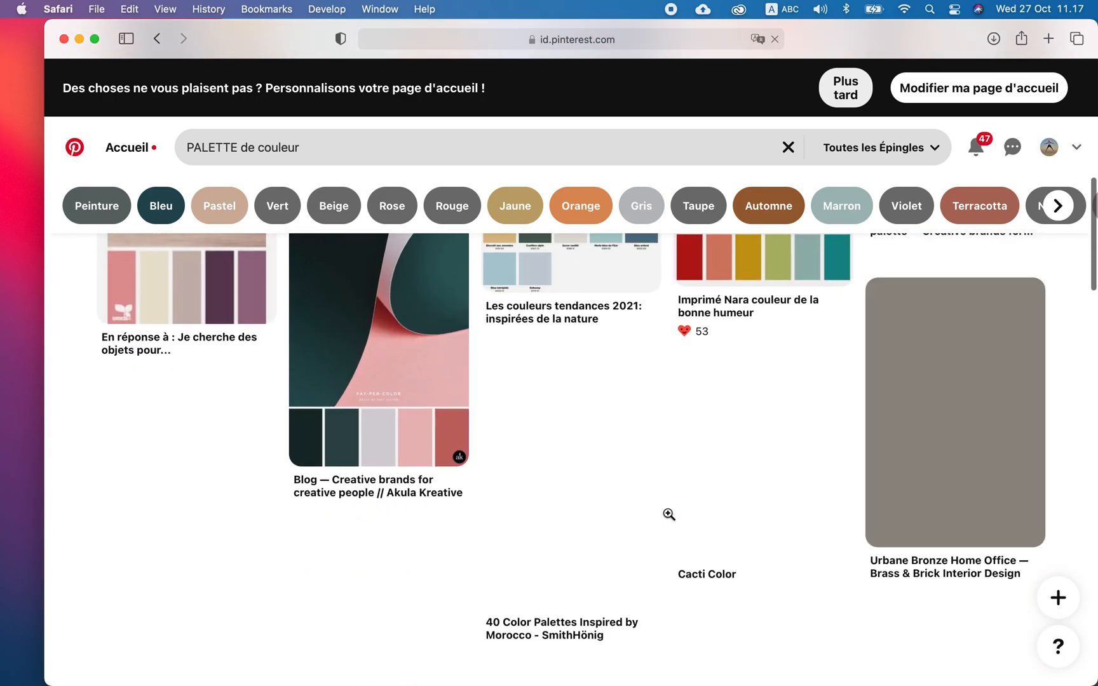
scroll(668, 517, "down", 10)
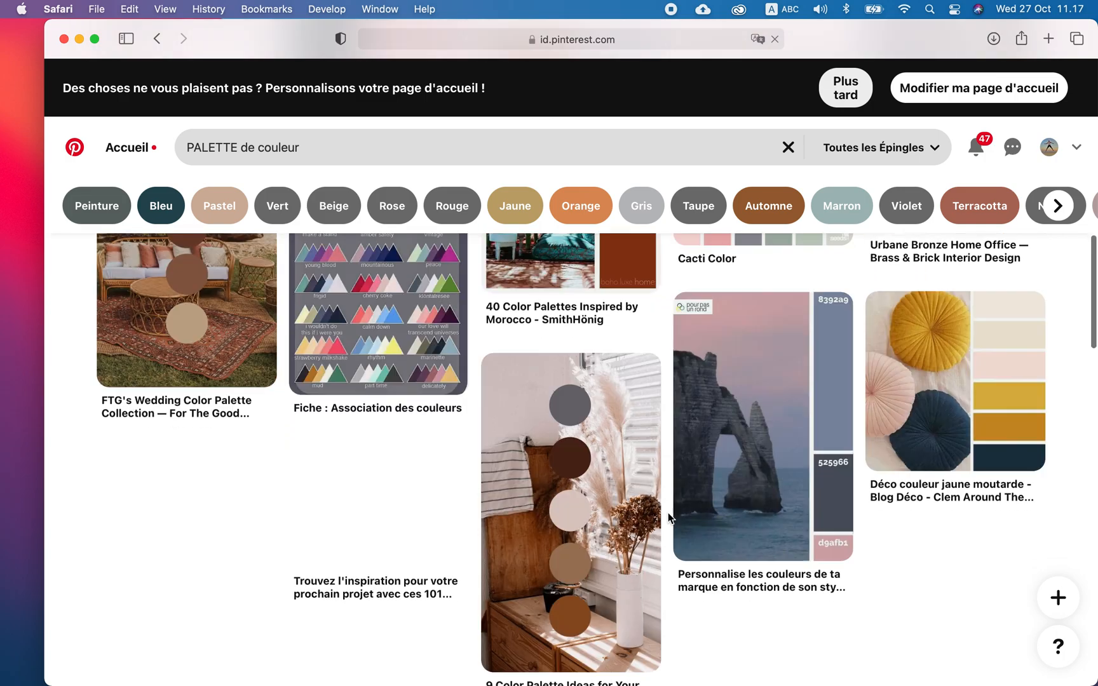
scroll(668, 518, "up", 2)
scroll(668, 517, "down", 9)
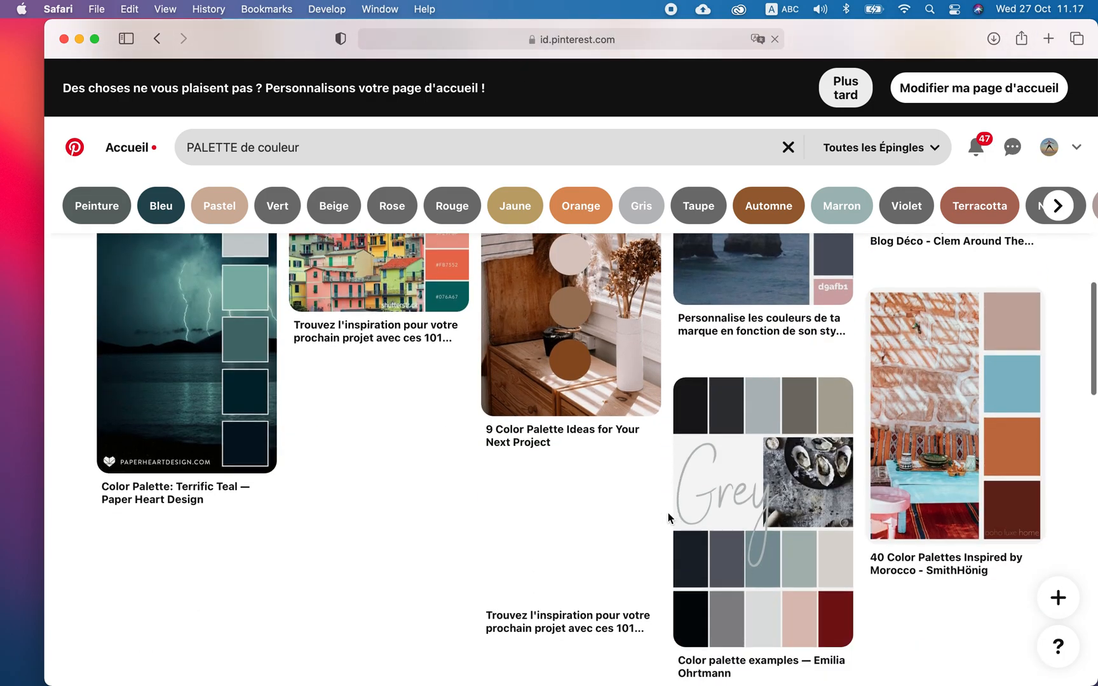
scroll(668, 513, "up", 3)
scroll(668, 513, "down", 3)
scroll(669, 515, "up", 3)
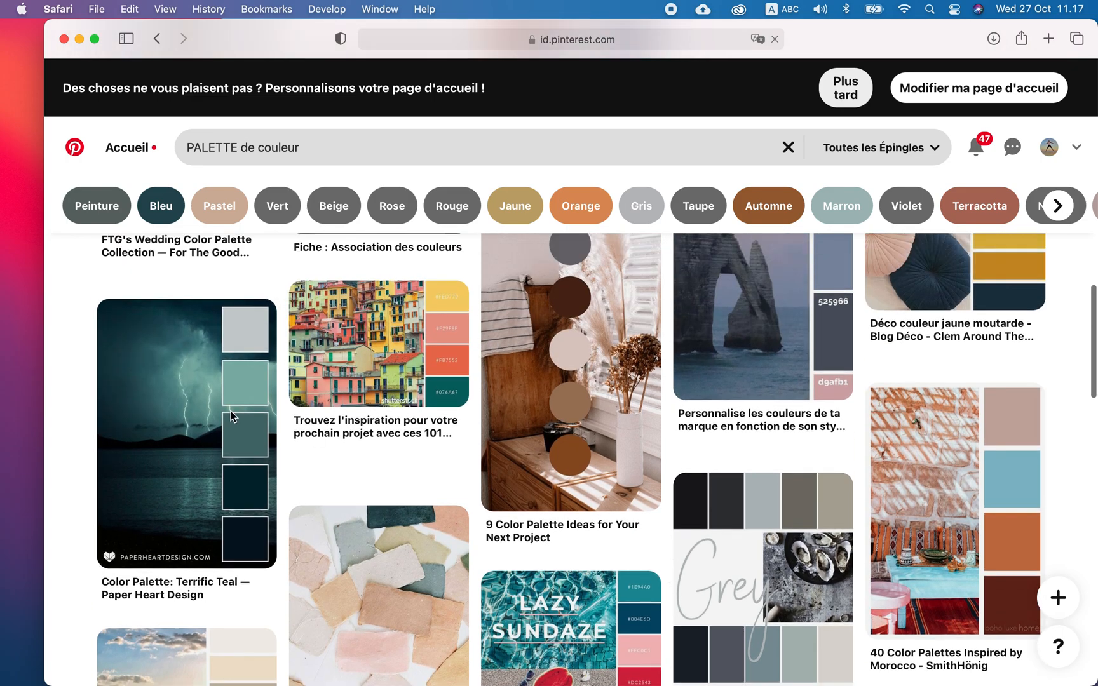
left_click(148, 399)
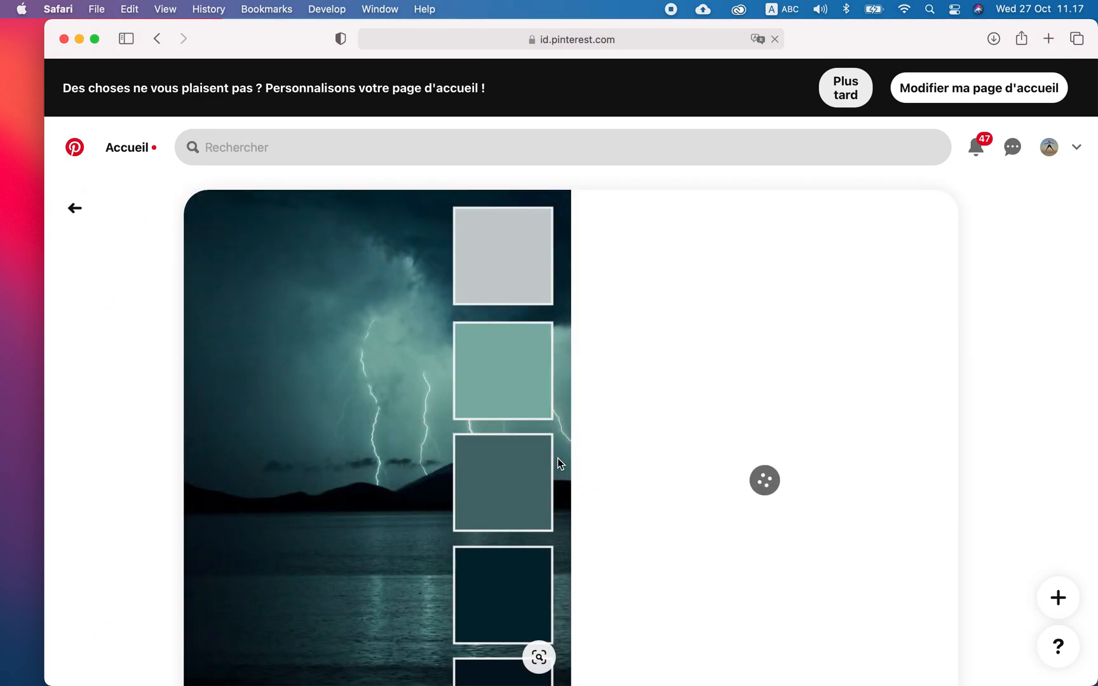
- Capture the "Colores de pintura" palette image from the related pins and open the capture as a new Preview image
scroll(559, 463, "down", 4)
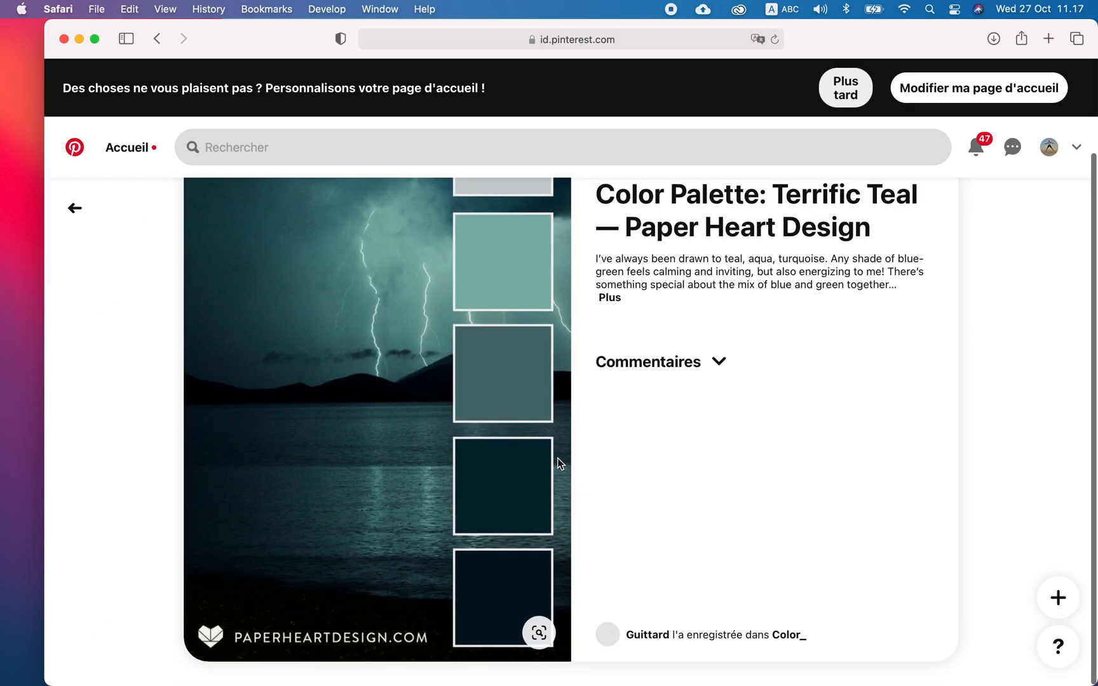
scroll(559, 464, "down", 7)
scroll(559, 464, "down", 5)
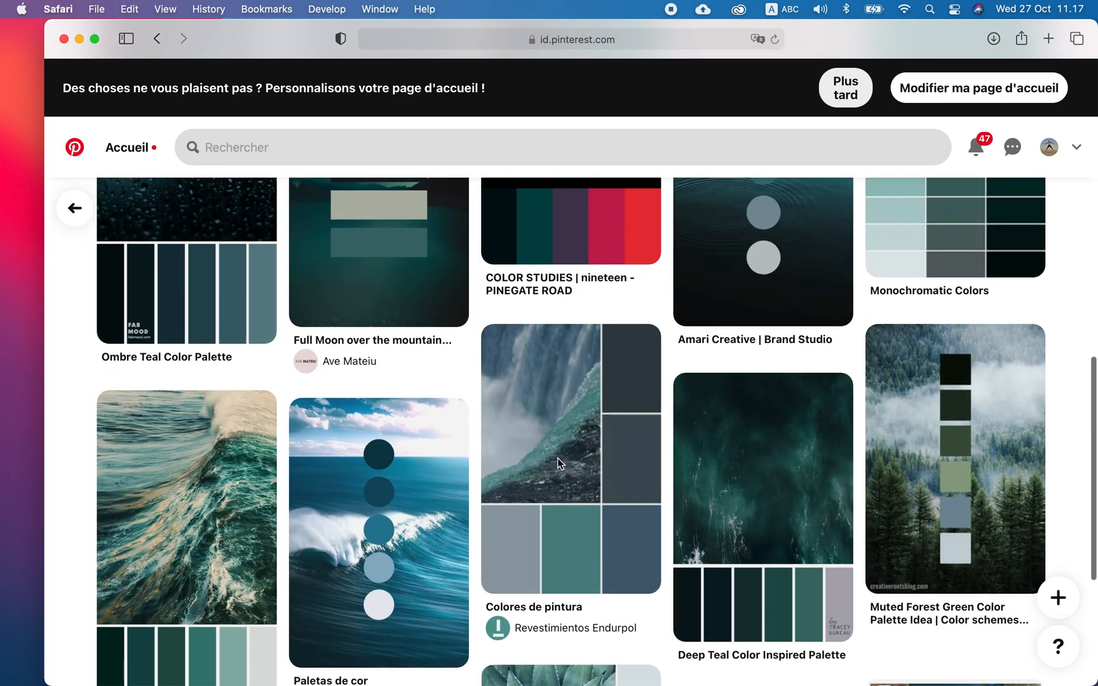
scroll(558, 458, "down", 2)
scroll(558, 458, "down", 1)
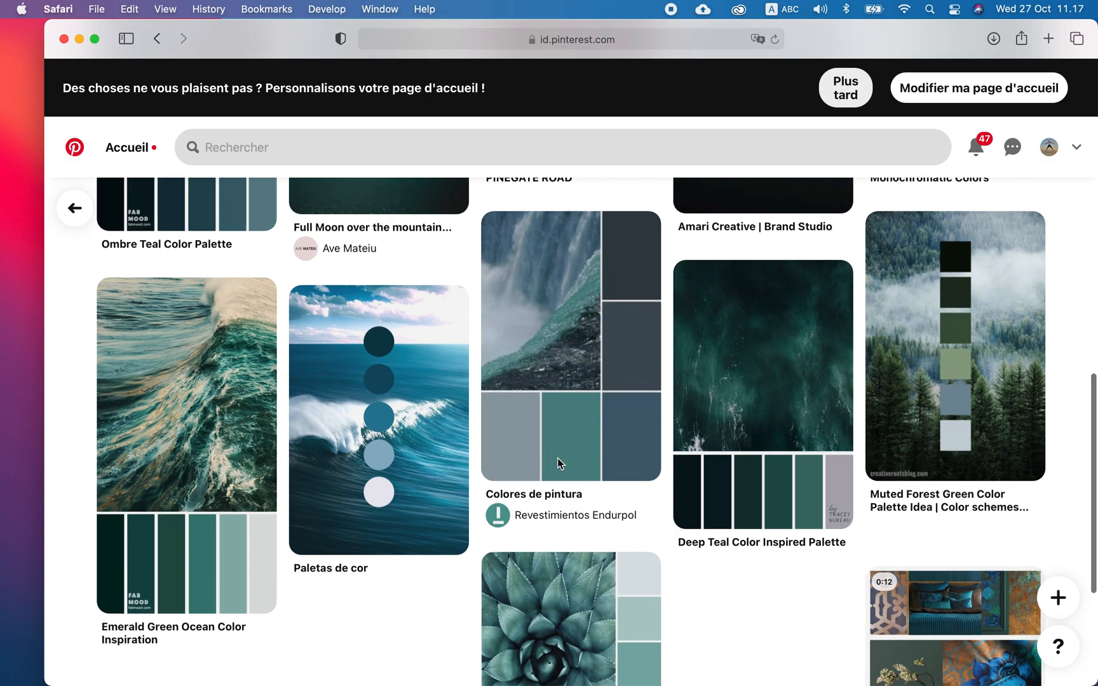
scroll(557, 458, "down", 1)
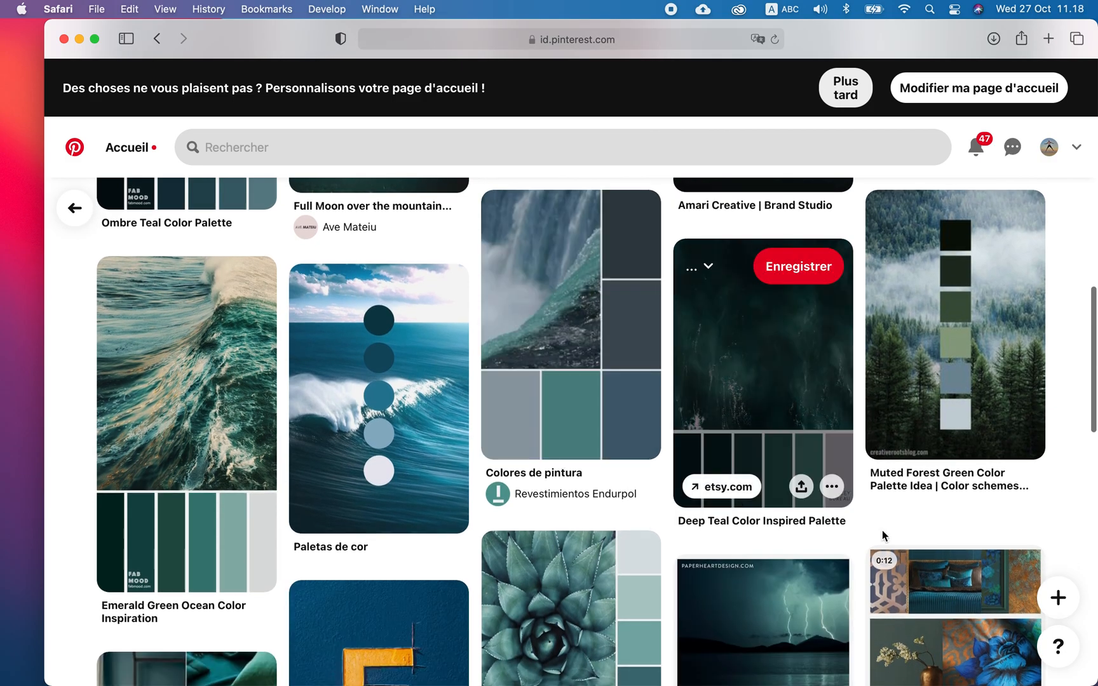
key("super+shift+4")
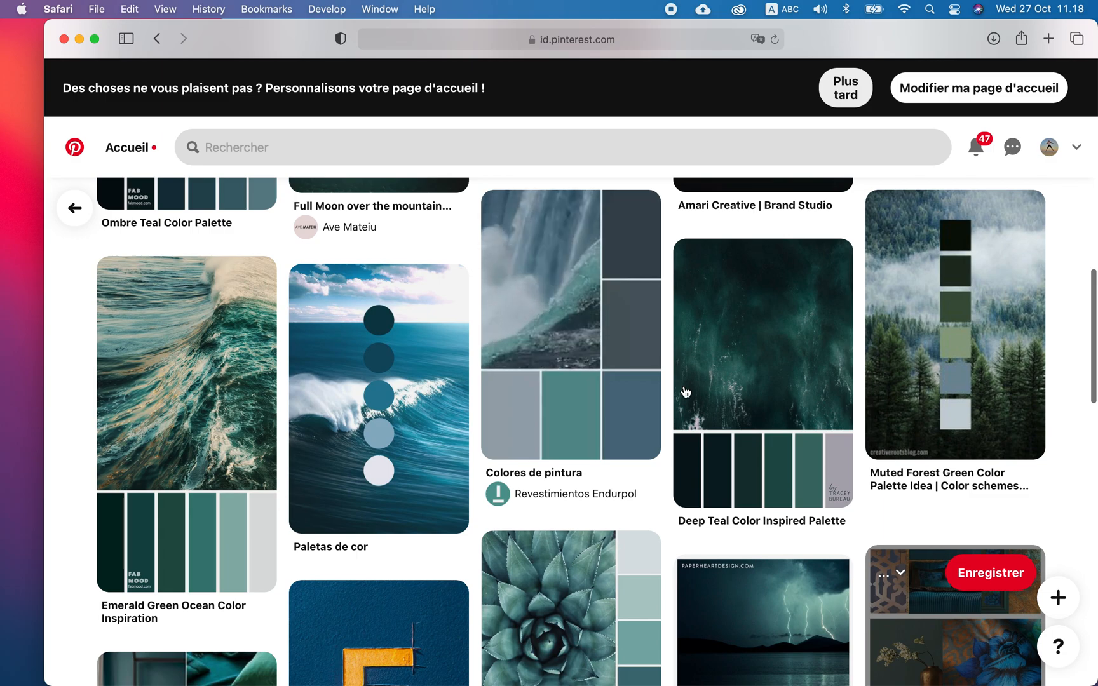
left_click_drag(479, 189, 663, 462)
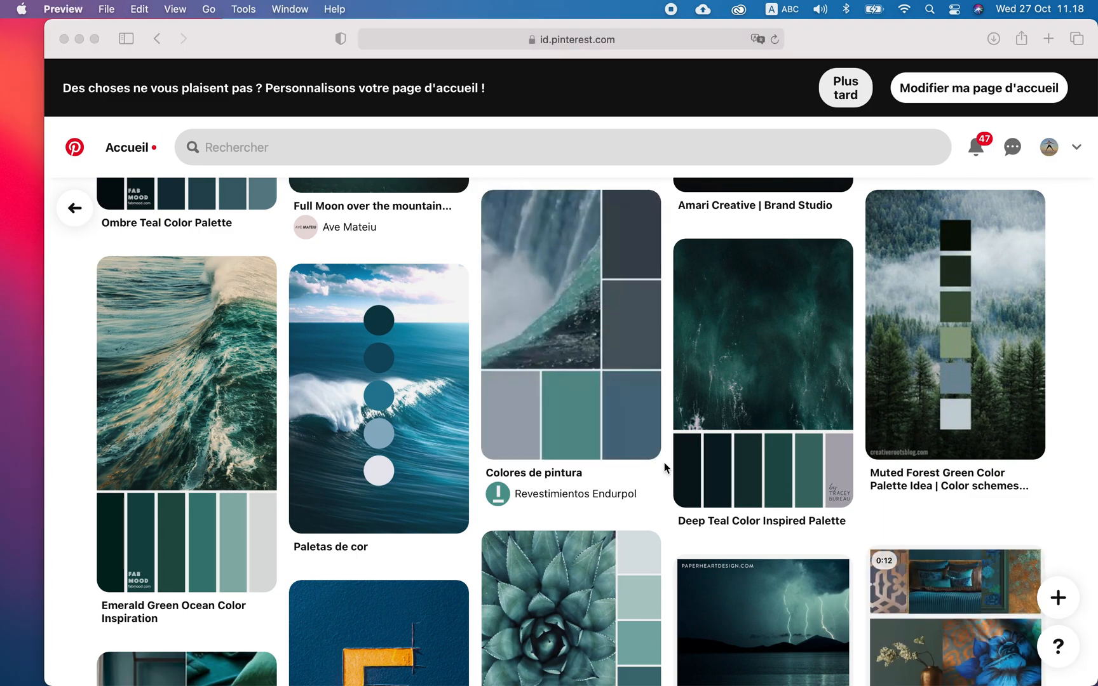
key("super+n")
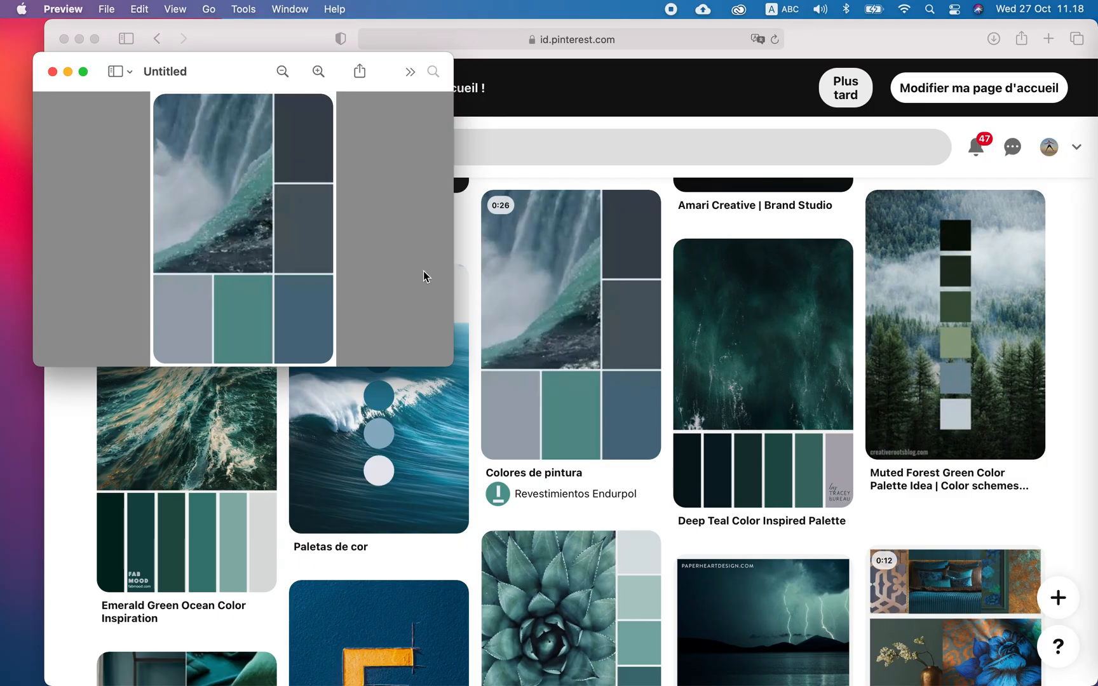
- Bring the palette image to the SketchUp desktop and narrow the SketchUp window so the palette shows beside the elephant
key("ctrl+Up")
left_click_drag(201, 249, 510, 86)
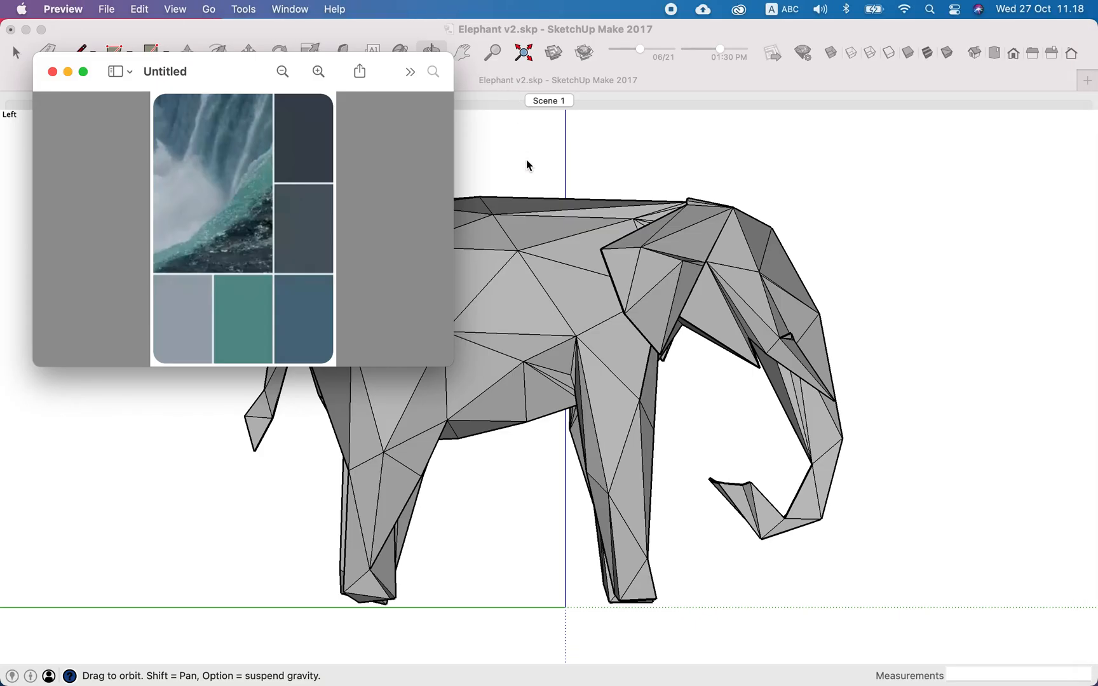
left_click_drag(217, 67, 963, 142)
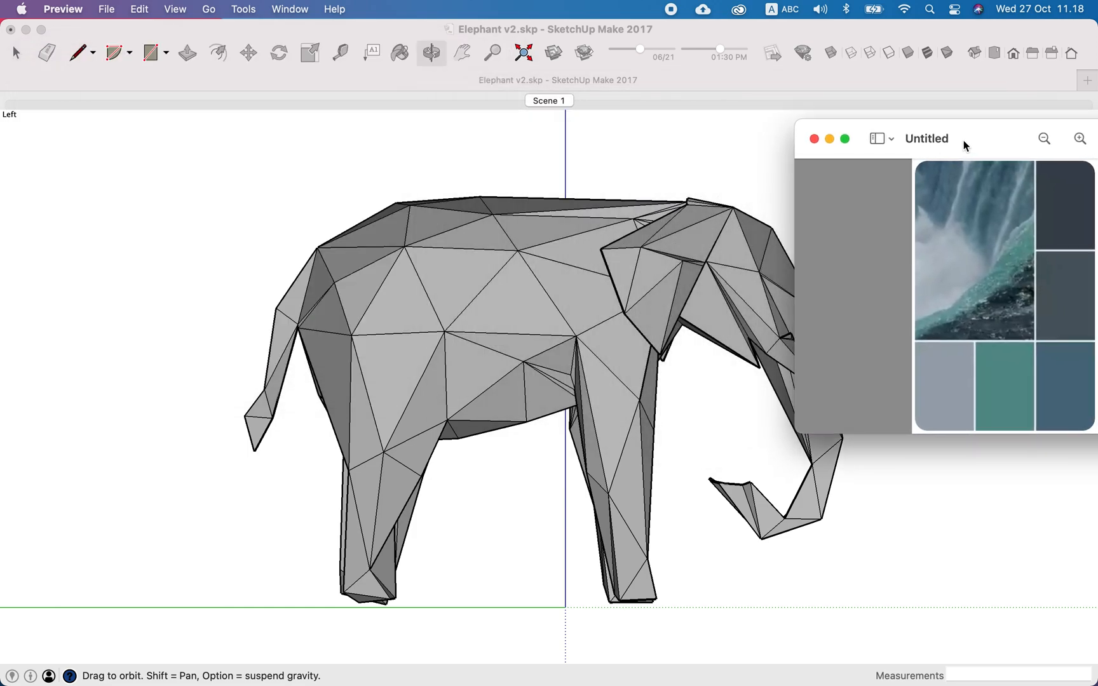
left_click(768, 145)
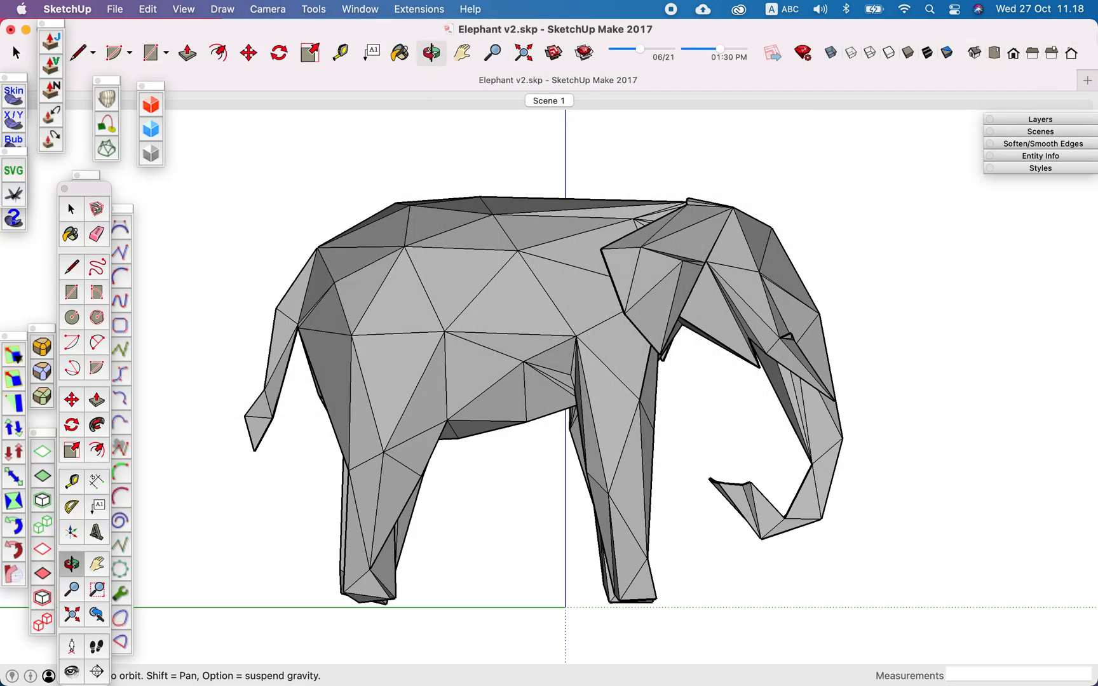
left_click_drag(1083, 25, 911, 18)
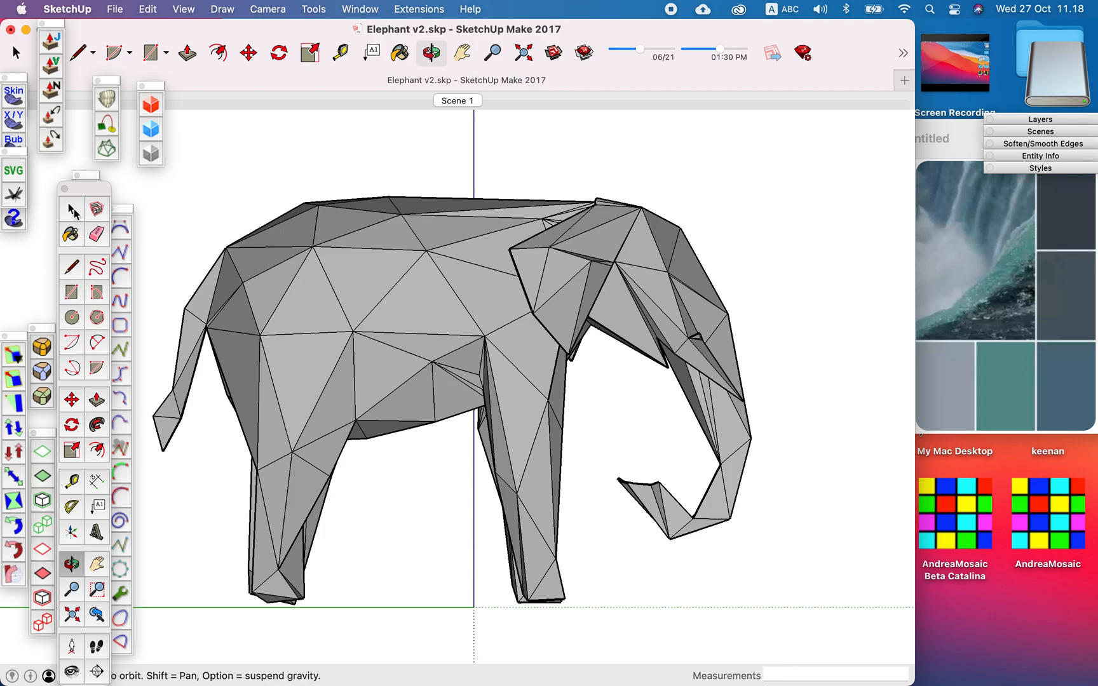
- Select a first set of scattered, mostly non-adjacent faces across the elephant's trunk, head, back, tail, belly and legs
left_click(71, 210)
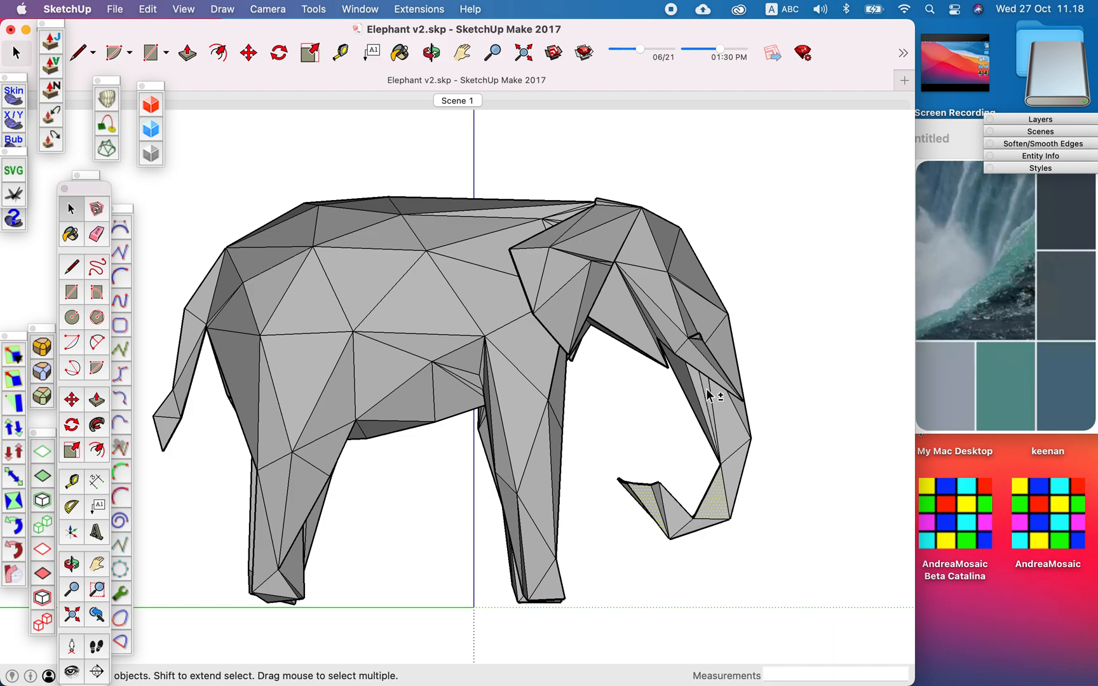
left_click(673, 311, "shift")
left_click(607, 239, "shift")
left_click(299, 227, "shift")
left_click(189, 376, "shift")
left_click(263, 544, "shift")
left_click(328, 423, "shift")
left_click(254, 387, "shift")
left_click(423, 350, "shift")
left_click(527, 401, "shift")
left_click(540, 564, "shift")
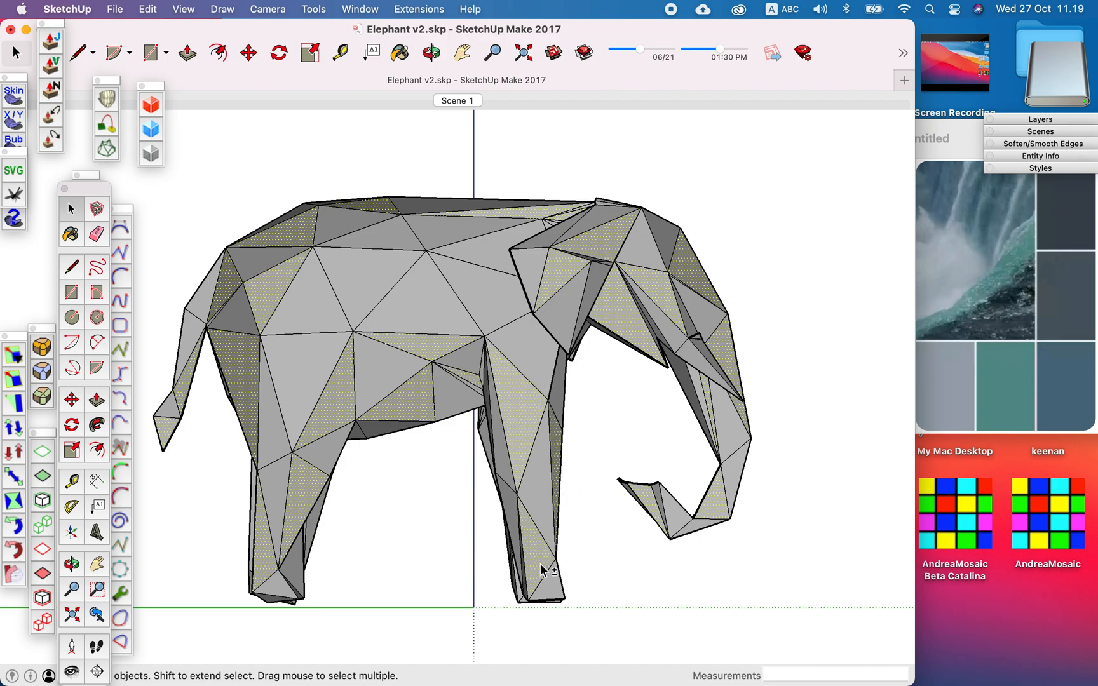
left_click(519, 593, "shift")
scroll(519, 593, "up", 5)
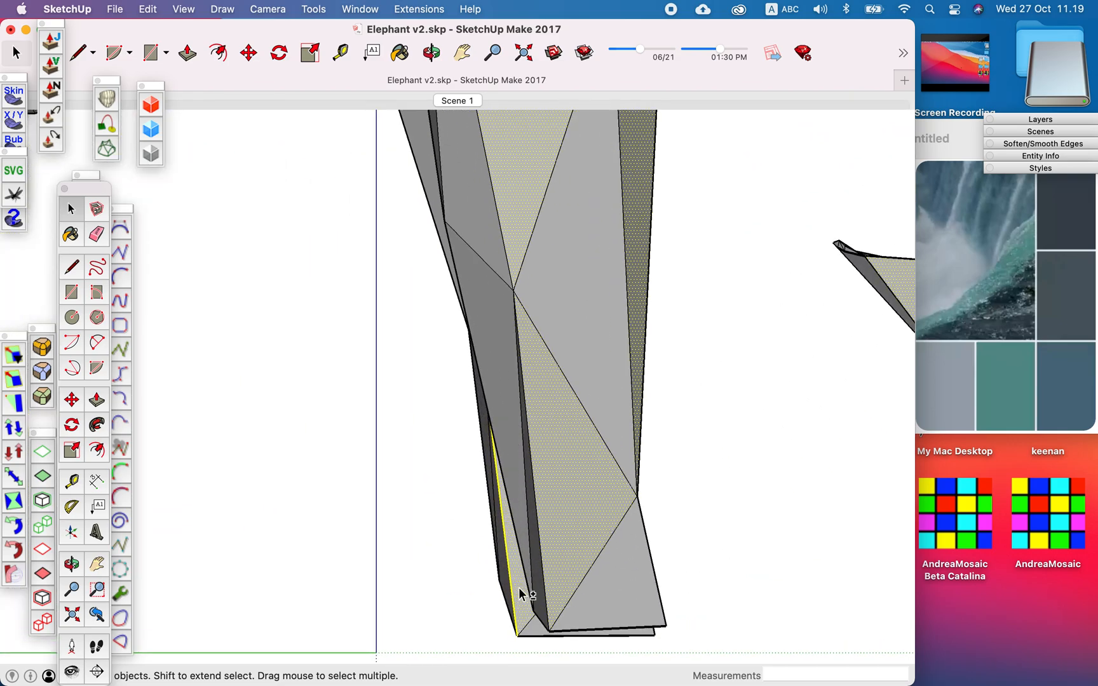
scroll(608, 539, "down", 5)
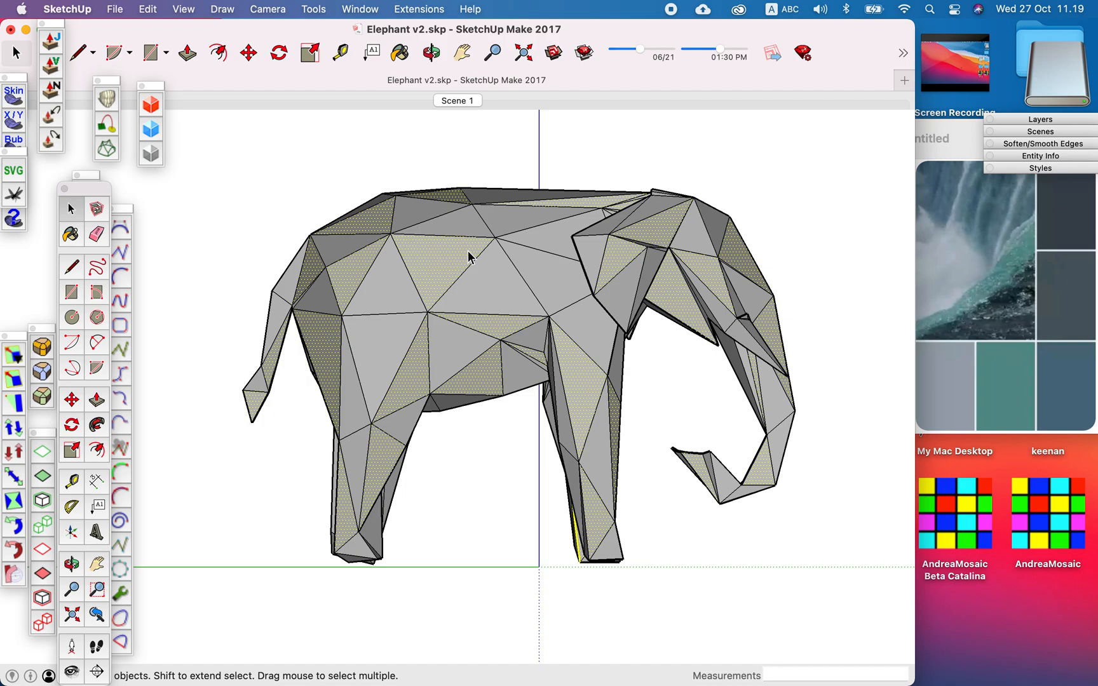
- Sample the light grey-lilac swatch from the palette image, paint the selected faces with it, and move the Colors window off the elephant
left_click(74, 236)
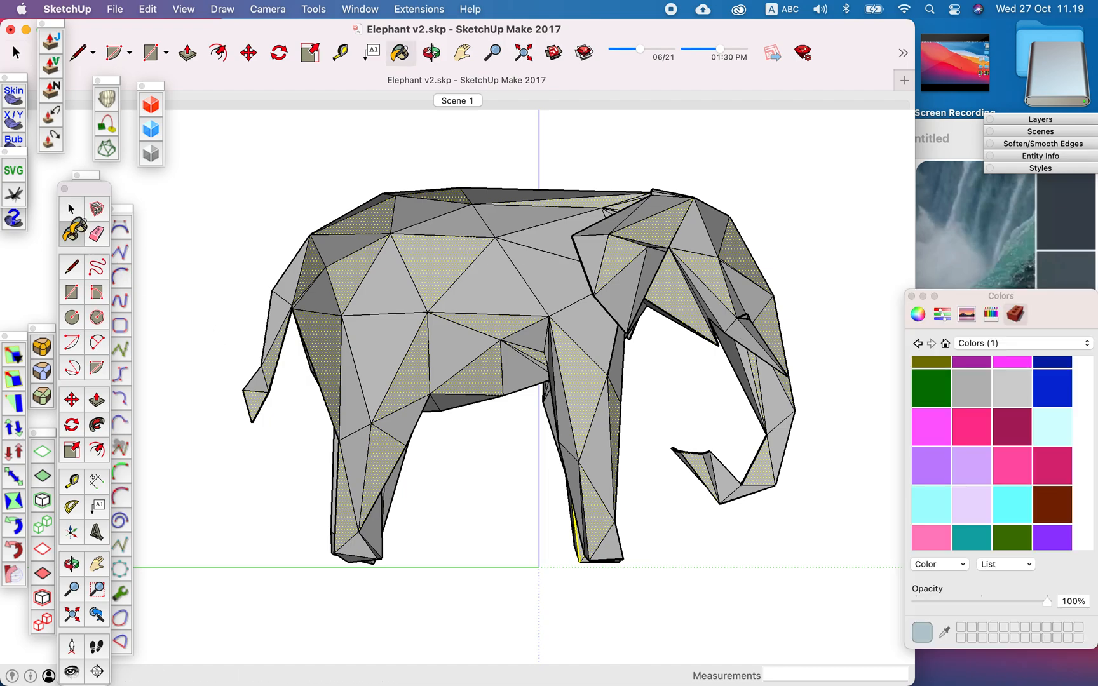
left_click(1042, 349)
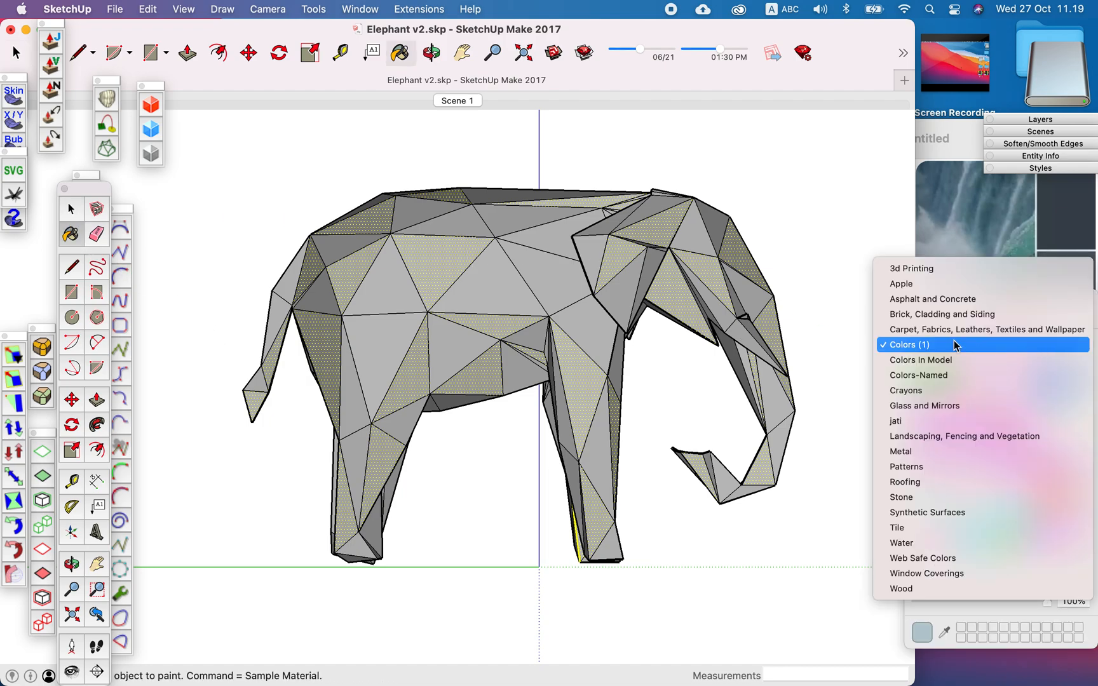
left_click(912, 346)
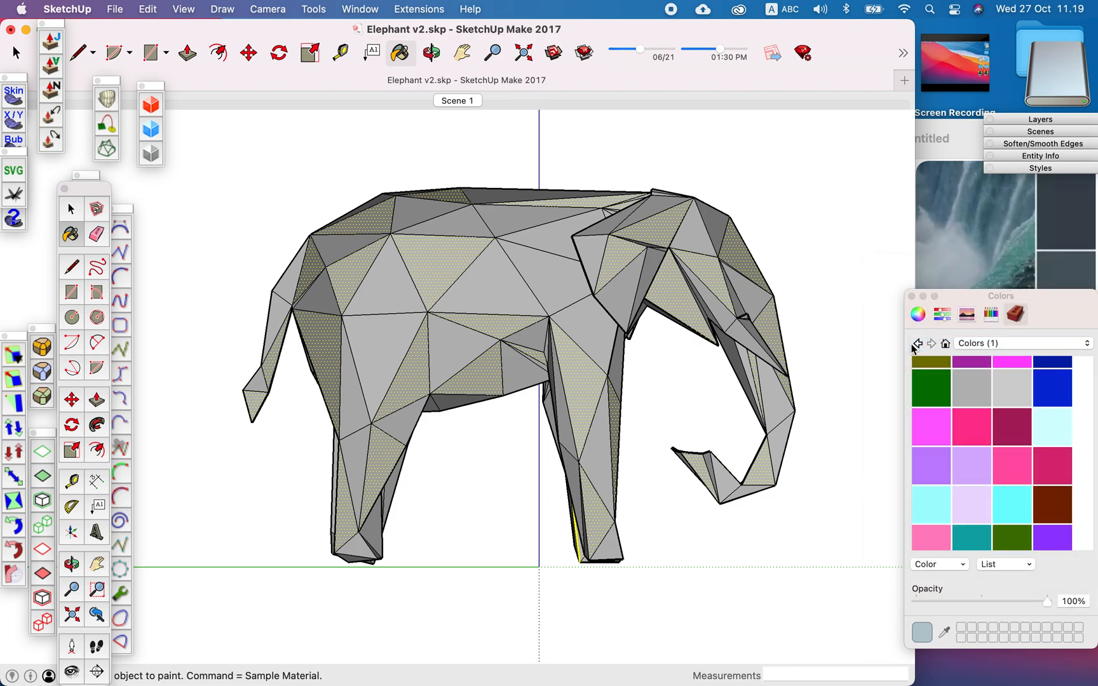
left_click(946, 631)
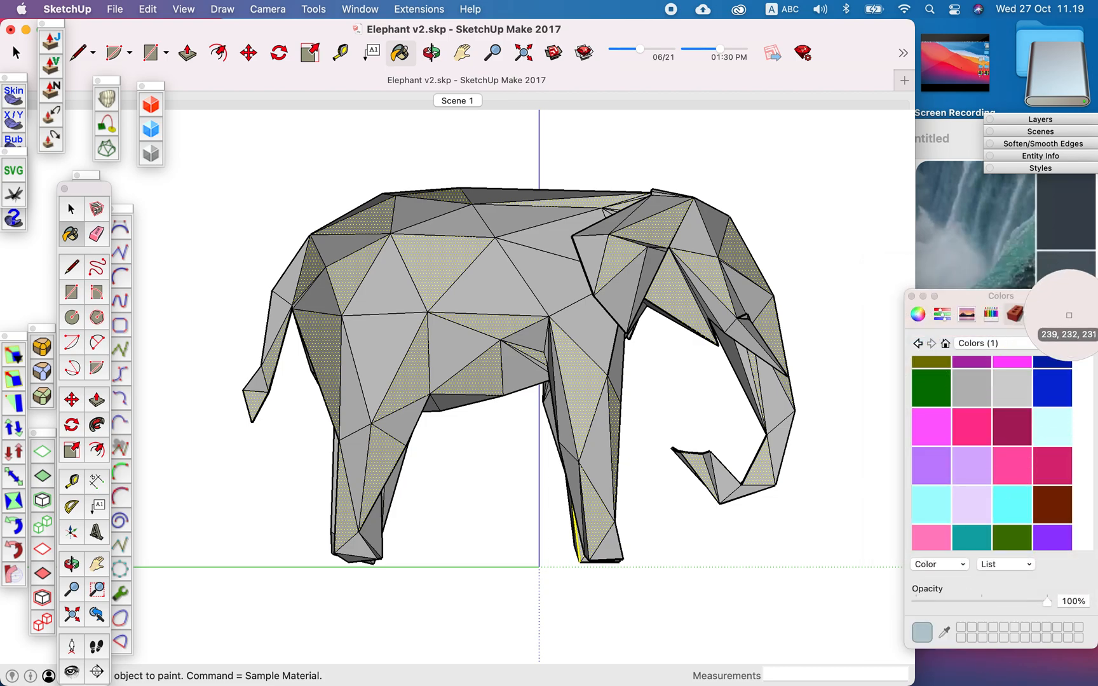
left_click(1048, 390)
left_click_drag(1064, 311, 484, 331)
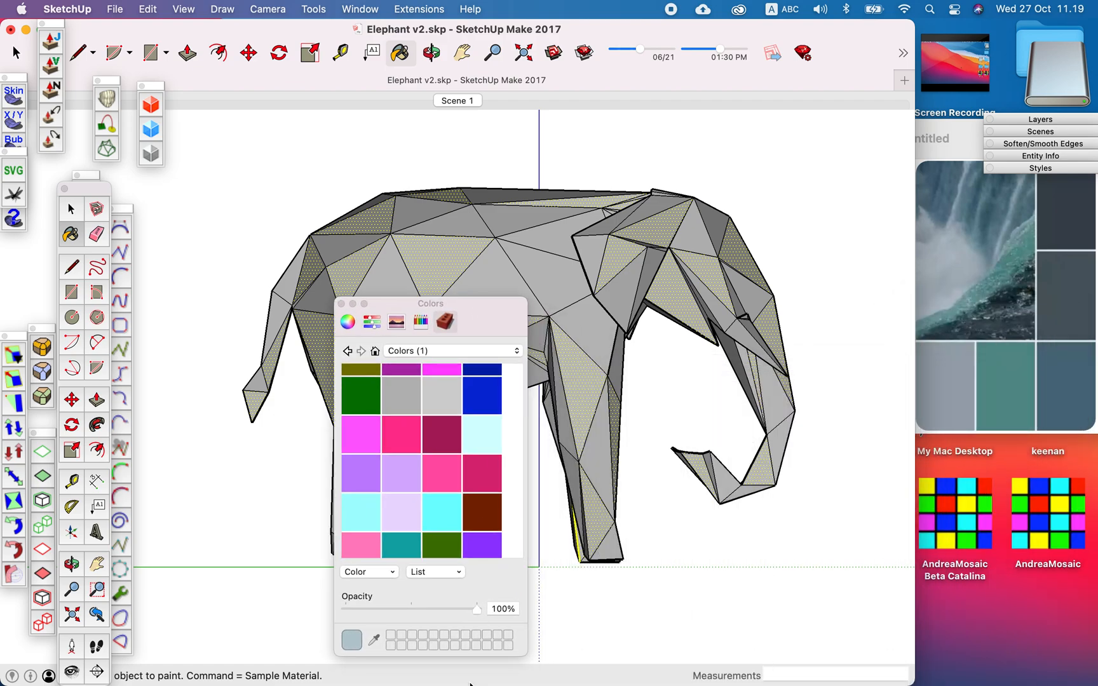
left_click(374, 642)
left_click(949, 390)
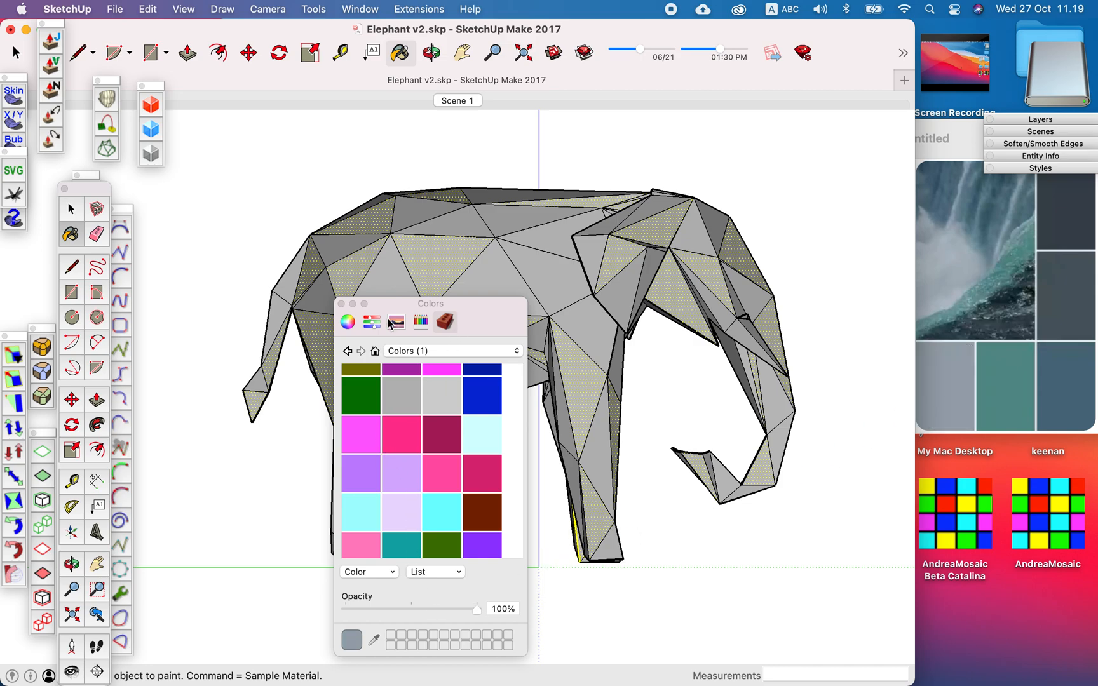
left_click(621, 258)
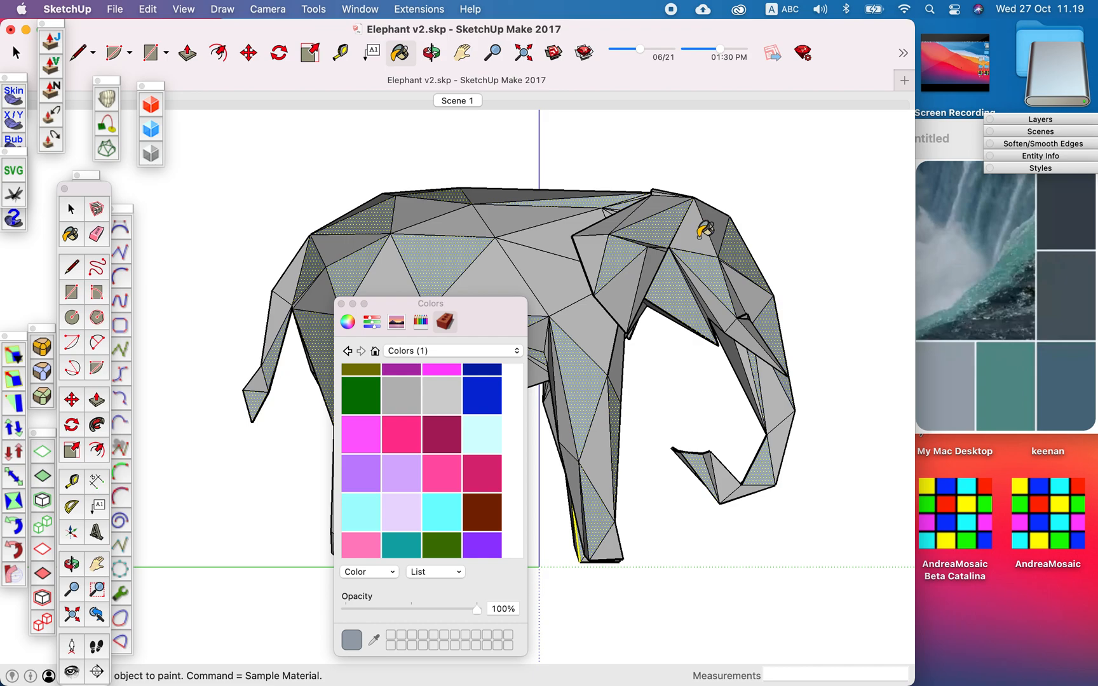
left_click_drag(430, 307, 117, 303)
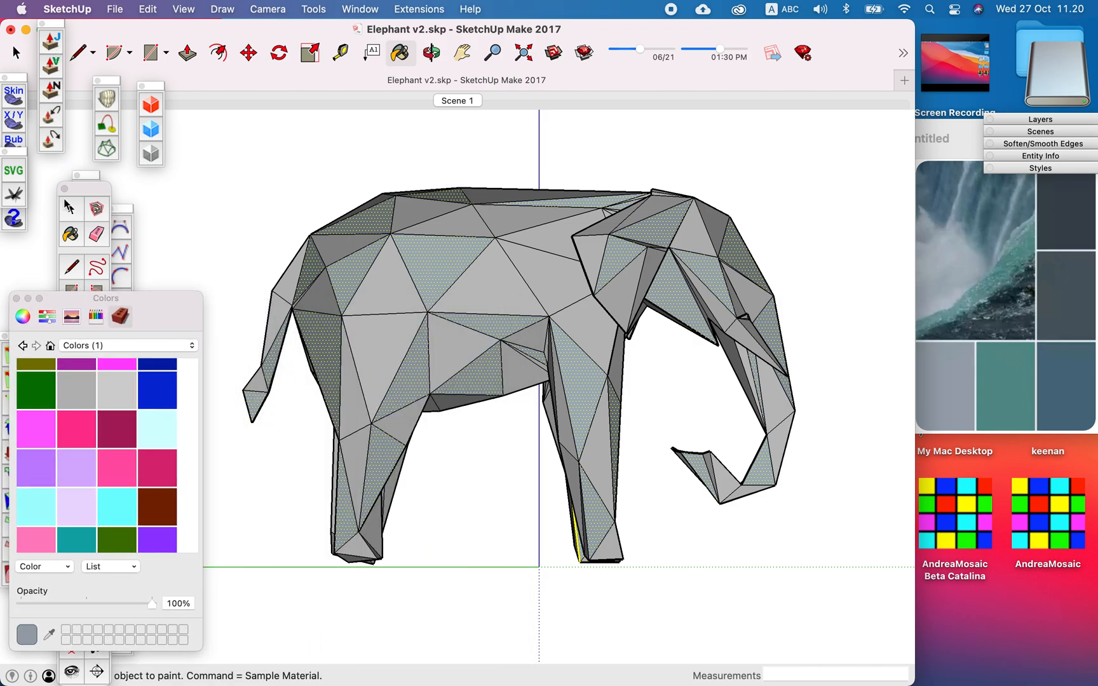
- Start a second face selection with unpainted faces along the trunk, from its tip up to its inner side
left_click(70, 210)
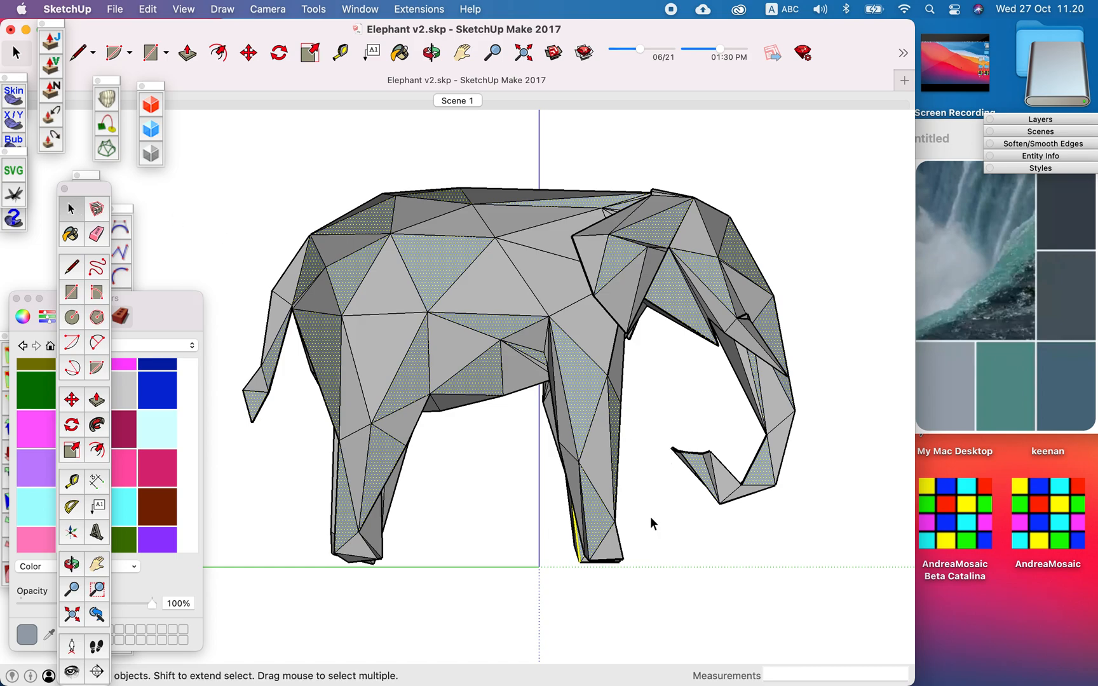
left_click(710, 472)
left_click(712, 468)
left_click(710, 466)
right_click(709, 465)
left_click(701, 471)
scroll(704, 470, "up", 5)
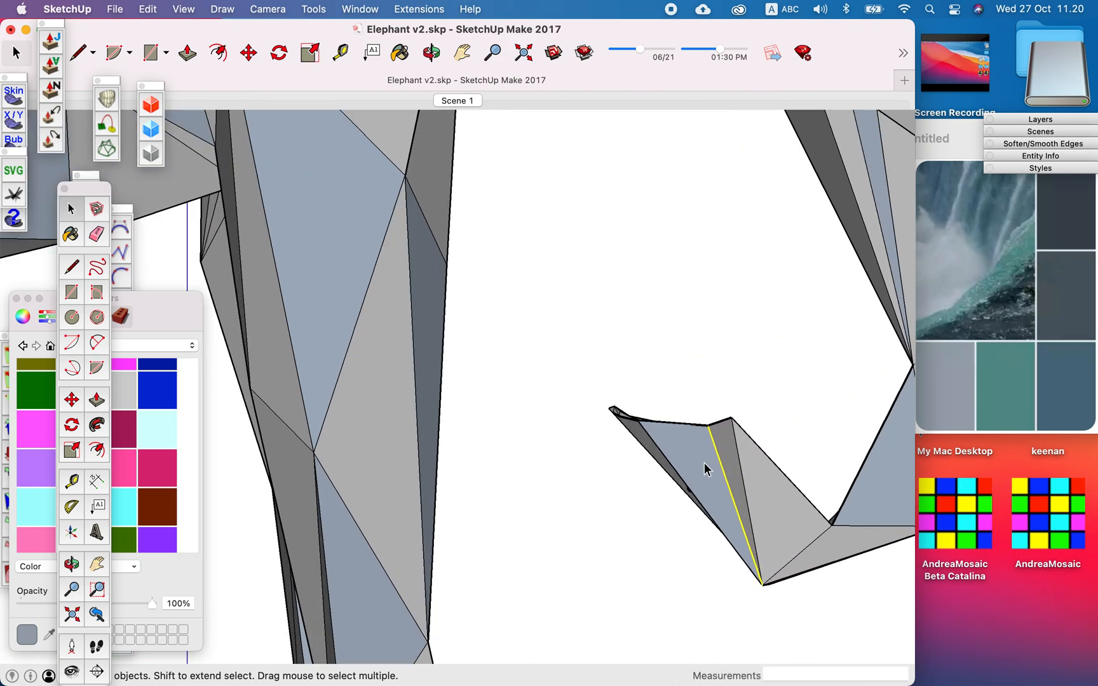
left_click(727, 448)
left_click(845, 549, "shift")
scroll(740, 500, "down", 4)
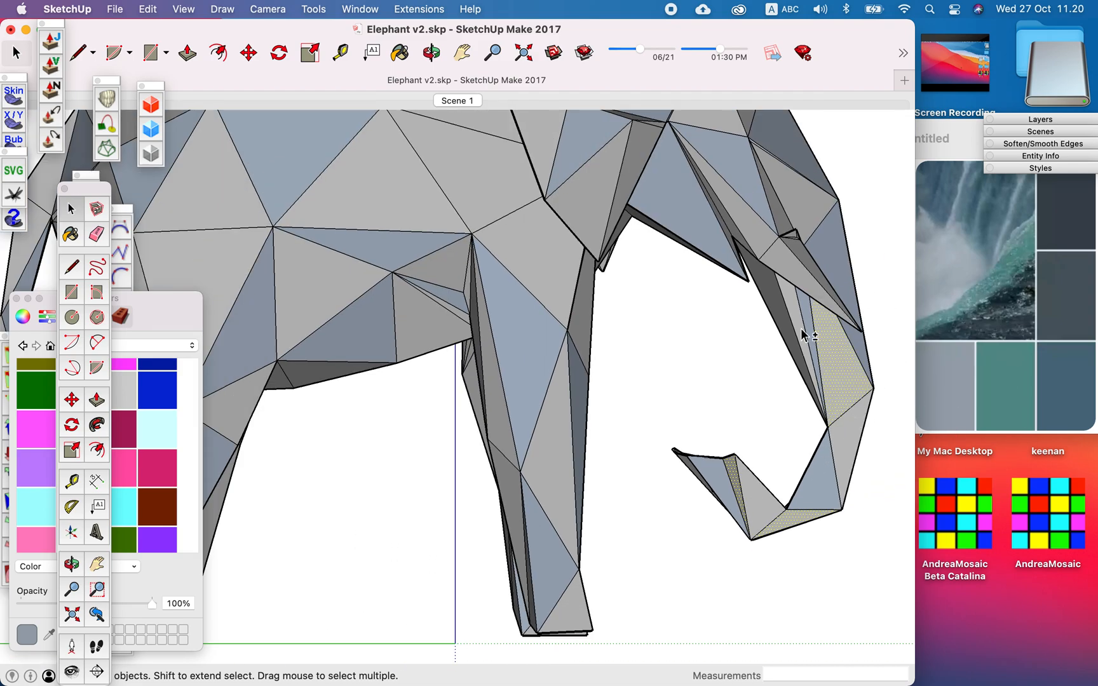
scroll(803, 335, "down", 2)
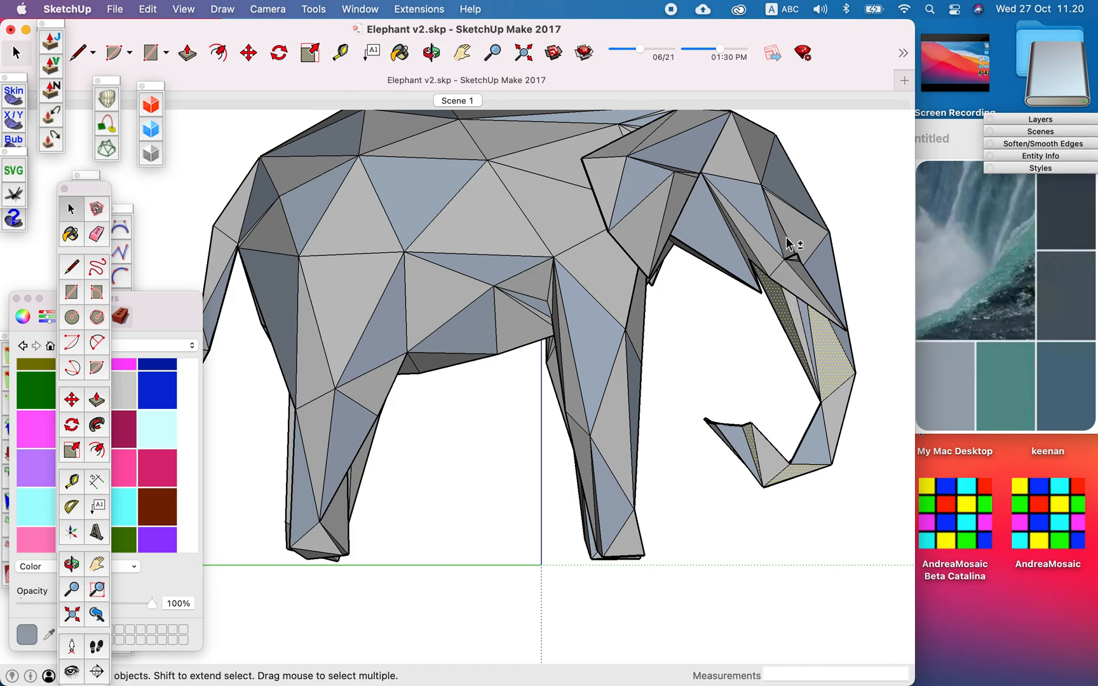
- Add unpainted faces around the eye, cheek and forehead to the selection
scroll(788, 244, "up", 3)
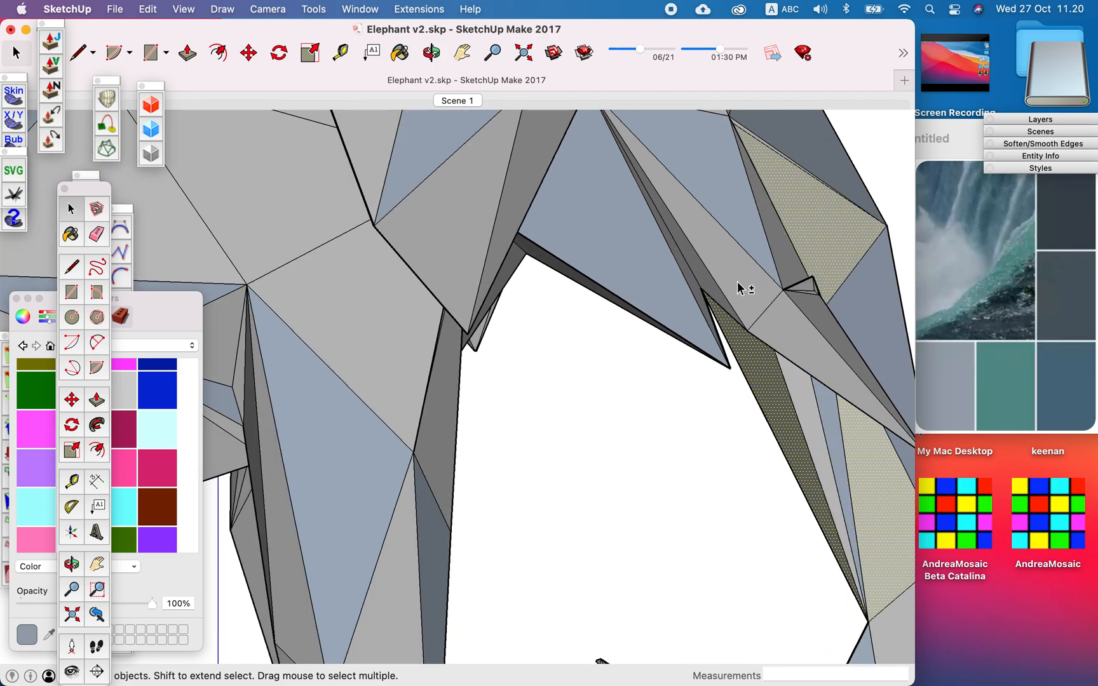
left_click(706, 269, "shift")
scroll(803, 302, "down", 2)
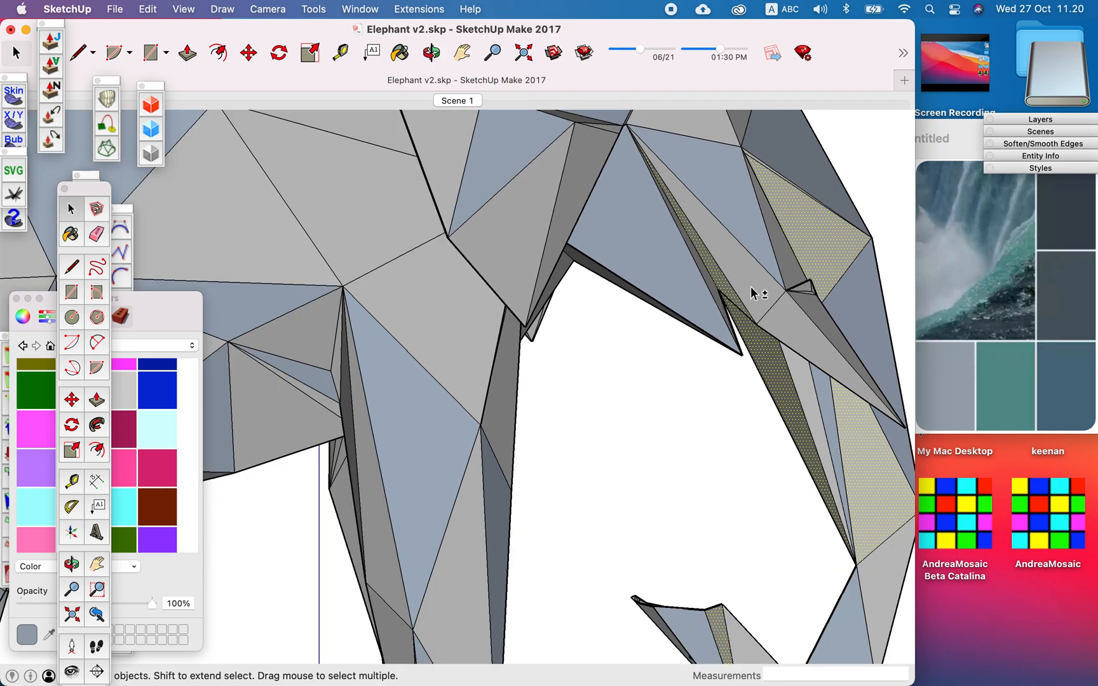
left_click(809, 319, "shift")
scroll(809, 319, "down", 5)
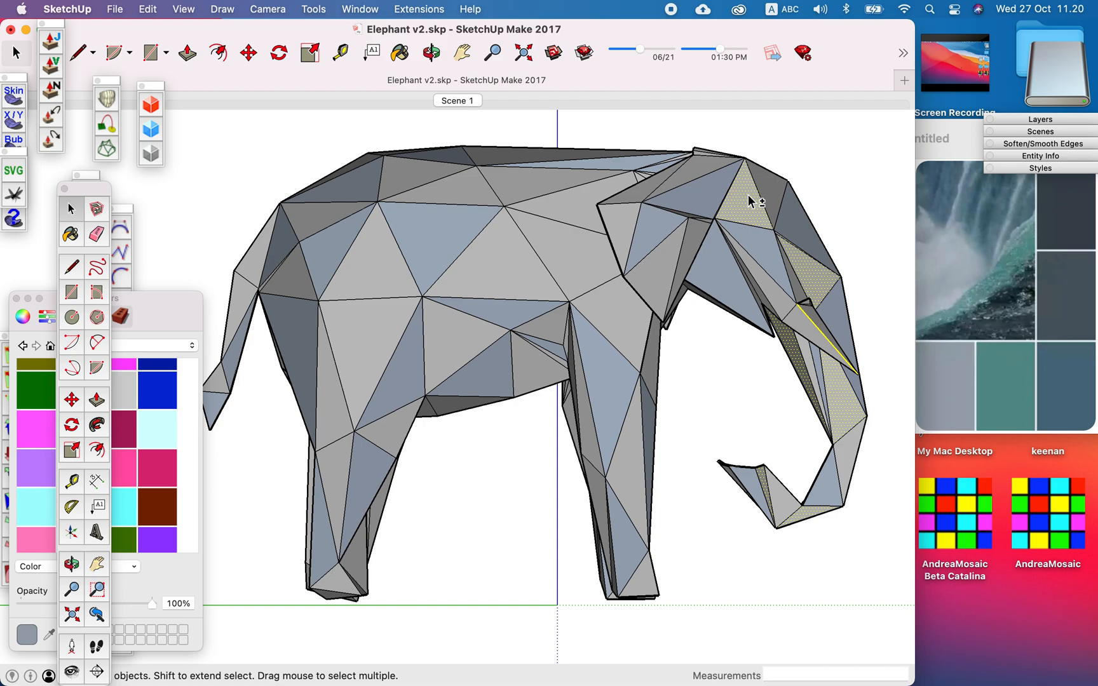
- Add unpainted faces on the head top, upper ear, neck and shoulder to the second face selection
scroll(696, 162, "up", 6)
left_click(686, 155, "shift")
scroll(767, 206, "down", 2)
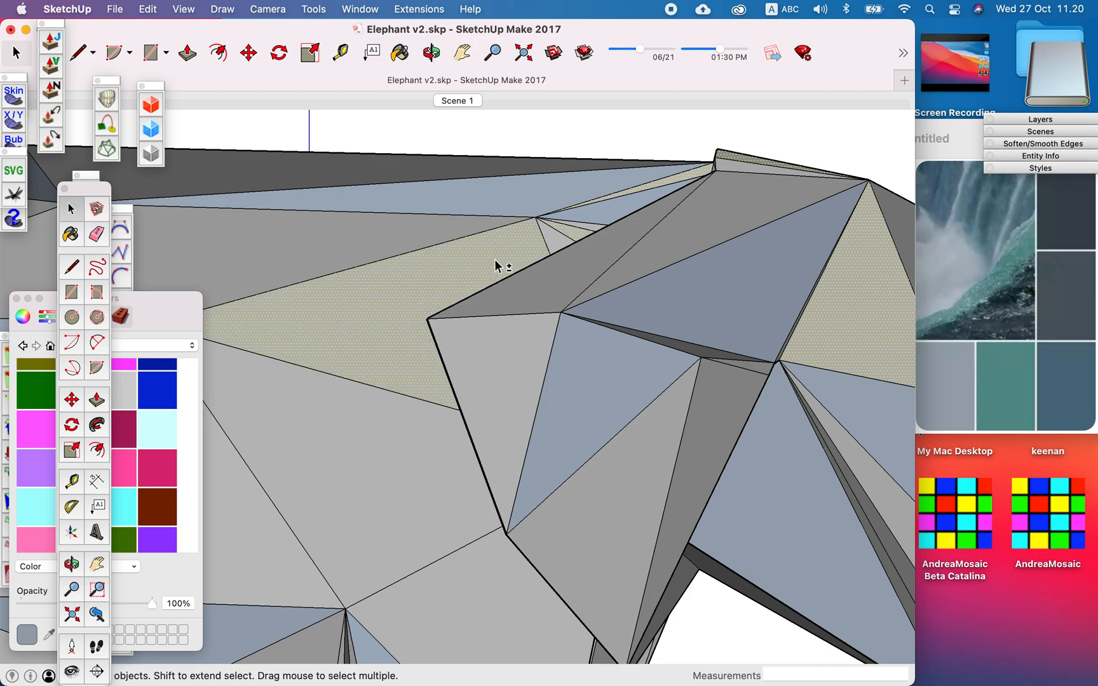
scroll(672, 246, "down", 2)
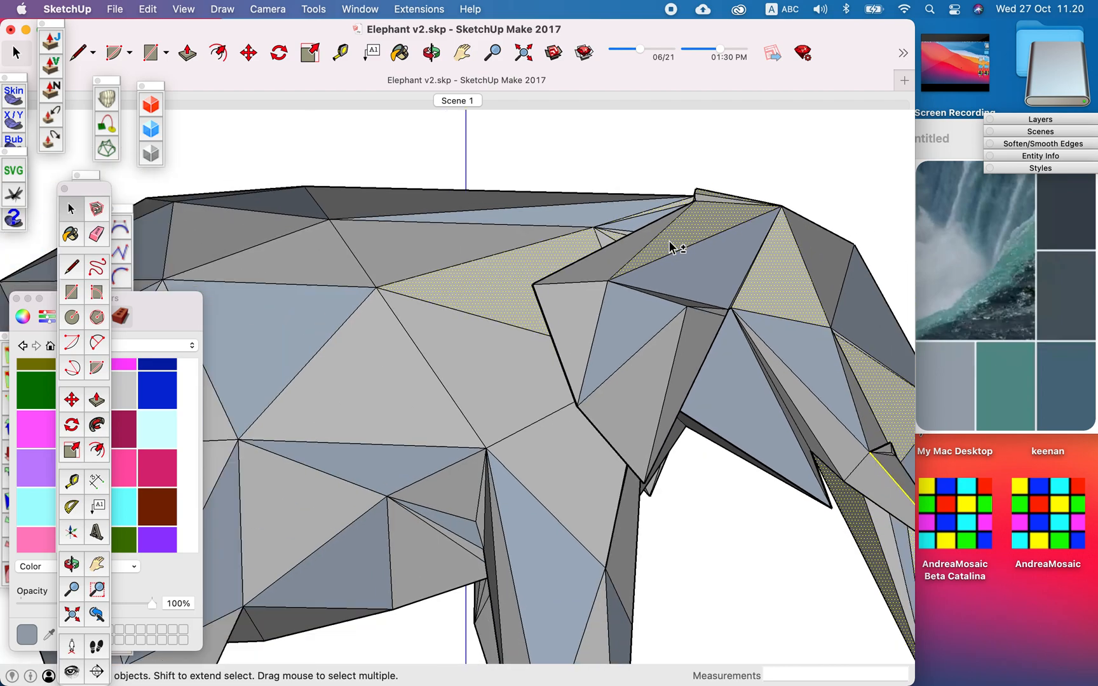
scroll(672, 246, "down", 2)
scroll(635, 313, "down", 3)
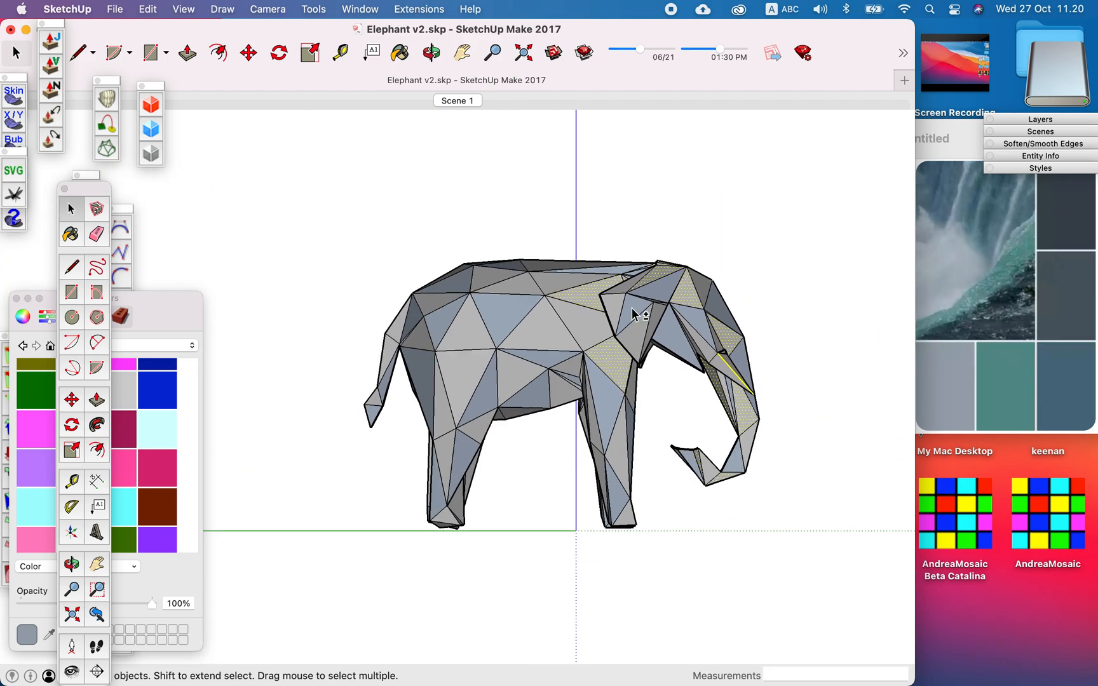
- Add unpainted faces on the front legs and foot, plus the belly and mid-flank behind them, to the selection
scroll(627, 469, "up", 4)
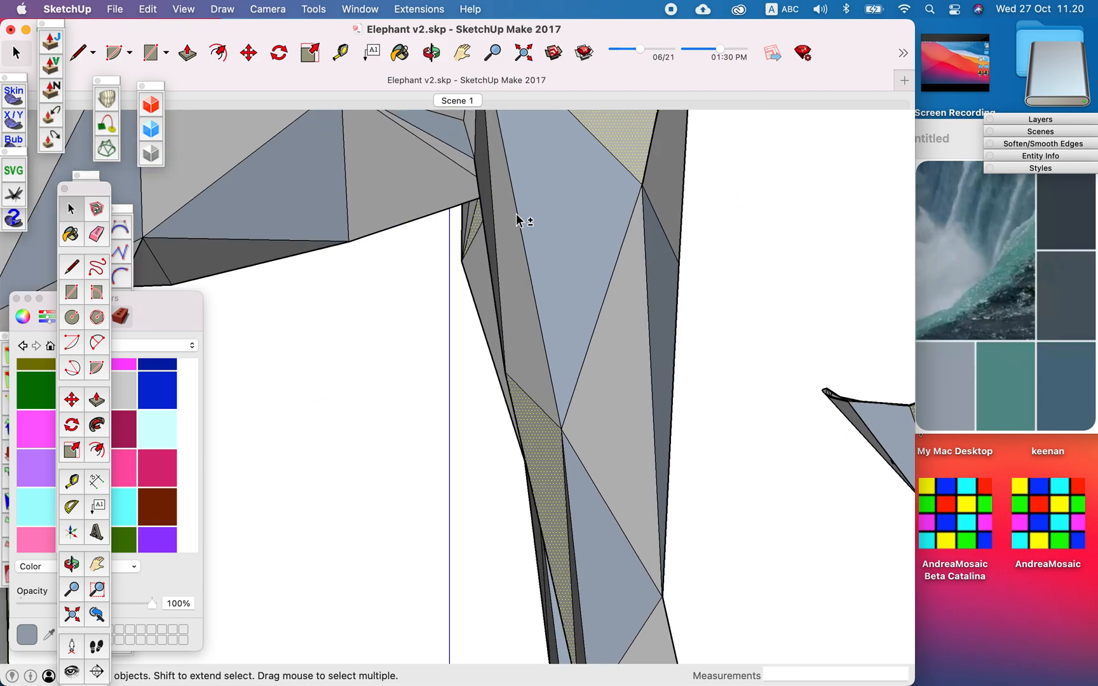
scroll(569, 205, "down", 3)
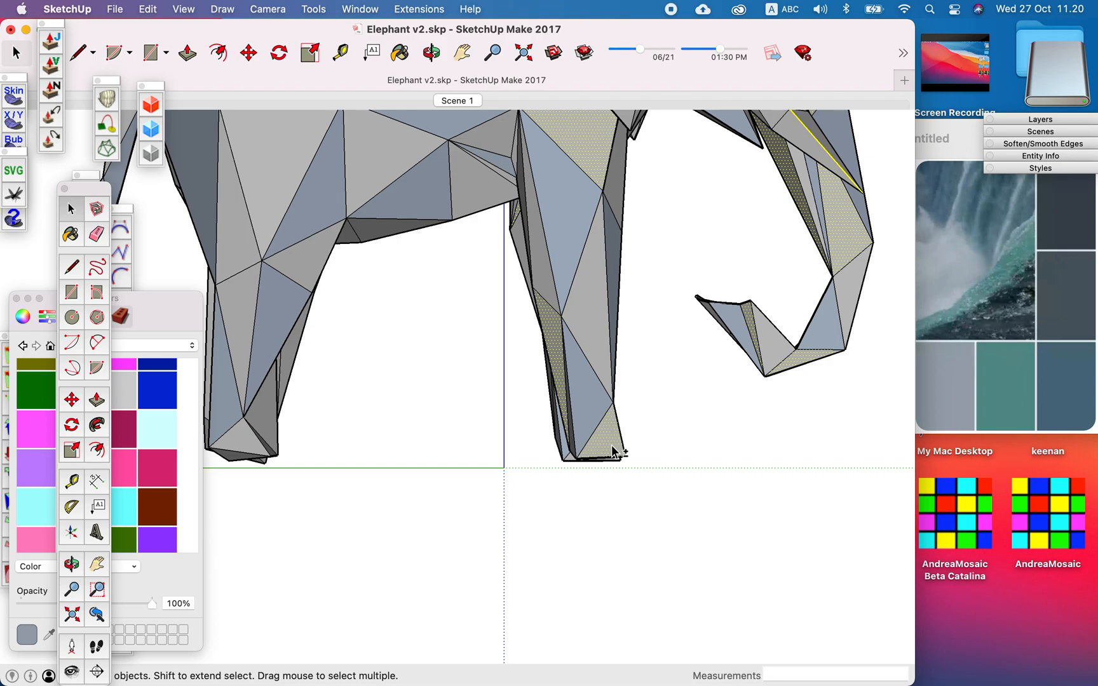
scroll(613, 452, "down", 3)
scroll(550, 290, "up", 5)
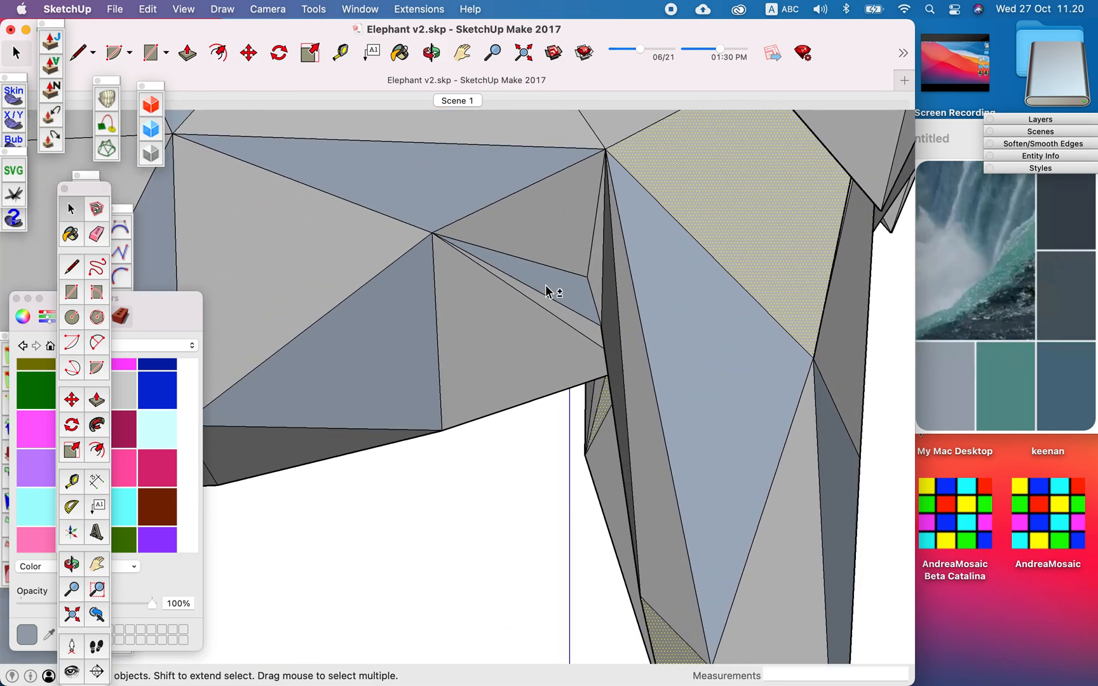
left_click(530, 356, "shift")
scroll(690, 272, "down", 3)
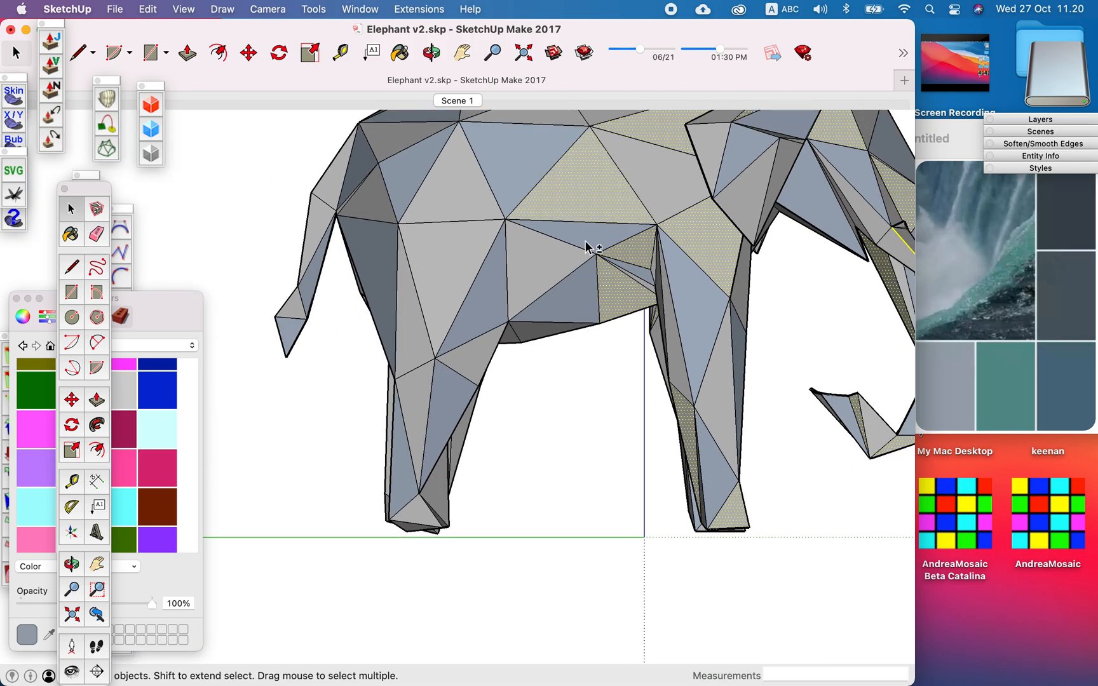
- Extend the selection with unpainted faces along the back ridge, upper flank, rump and tail
scroll(584, 329, "down", 3)
scroll(560, 213, "up", 5)
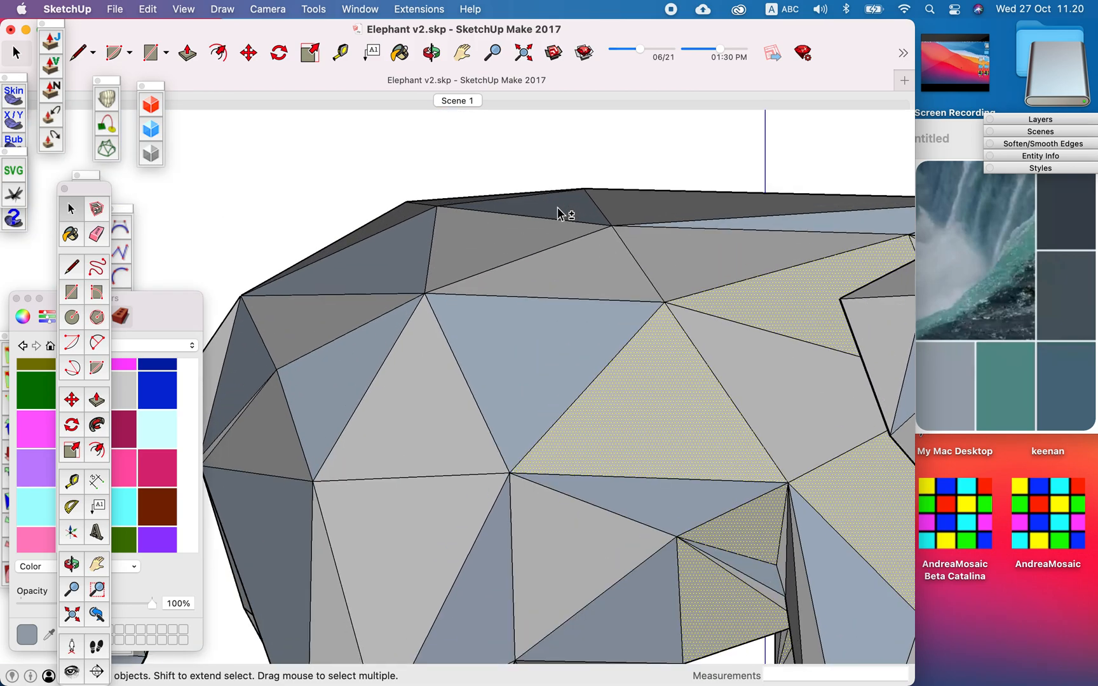
scroll(559, 214, "up", 2)
left_click(586, 218, "shift")
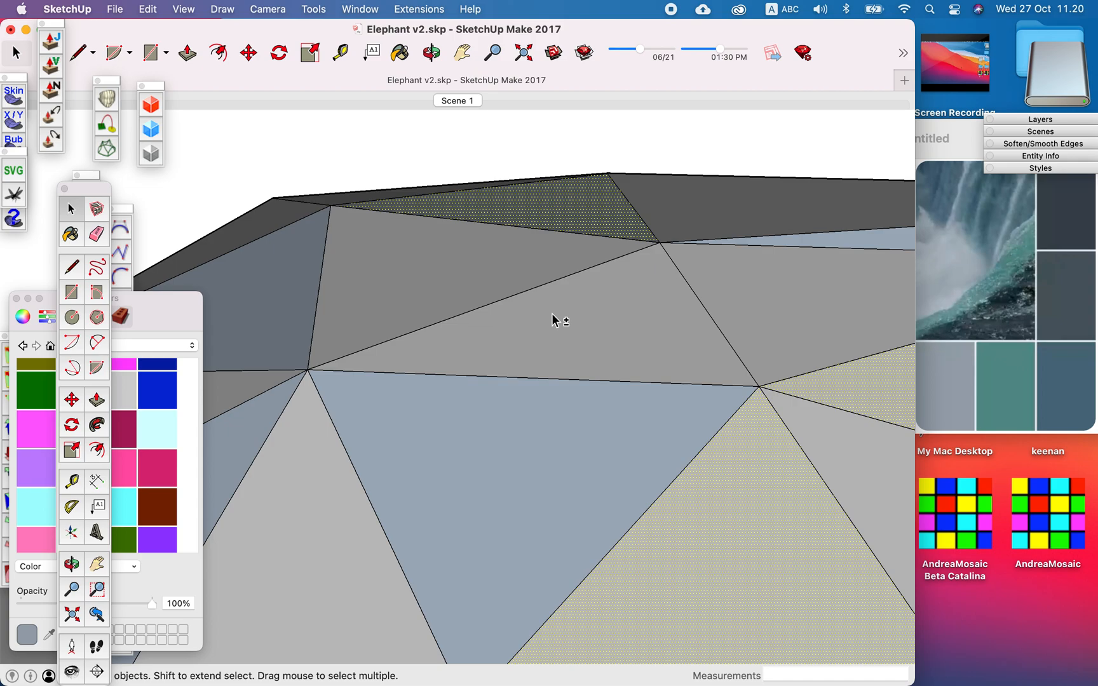
scroll(829, 277, "down", 3)
left_click(570, 329, "shift")
left_click(473, 429, "shift")
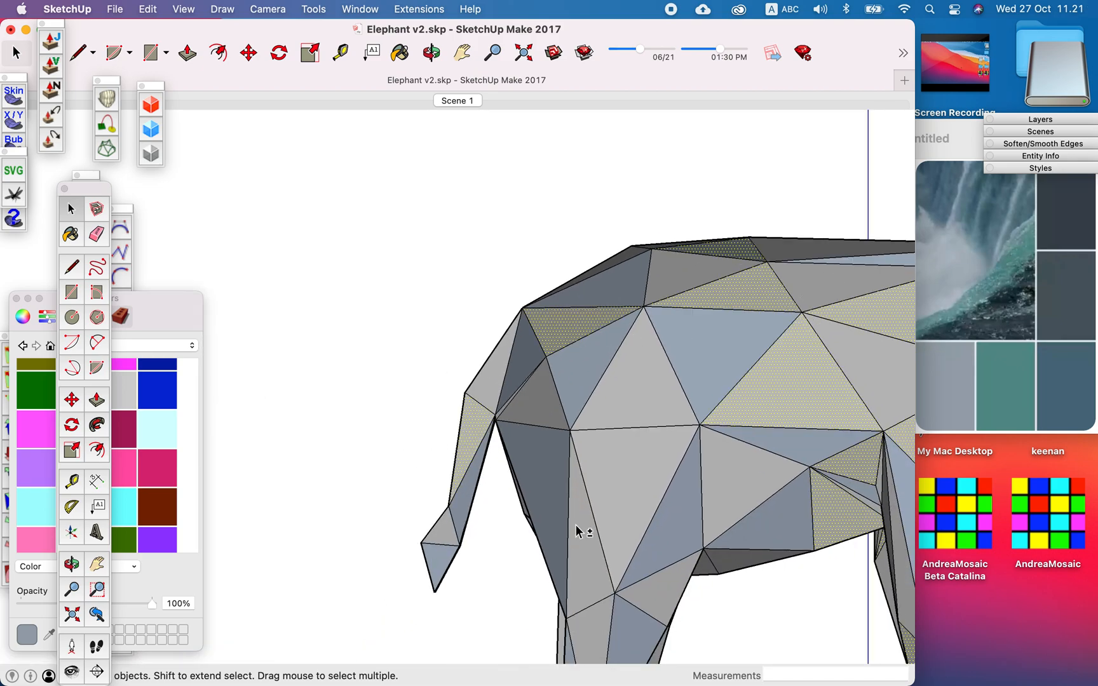
- Complete the second selection with unpainted faces on the hind thigh, the far hind leg and the hind feet
scroll(541, 522, "up", 5)
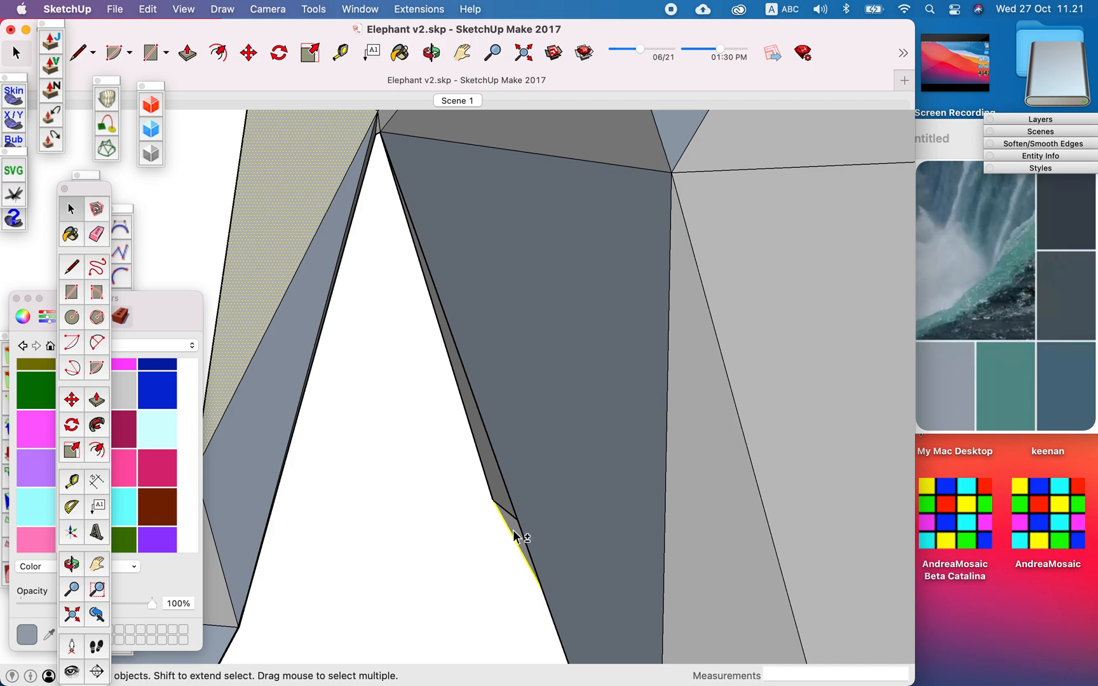
scroll(563, 368, "down", 5)
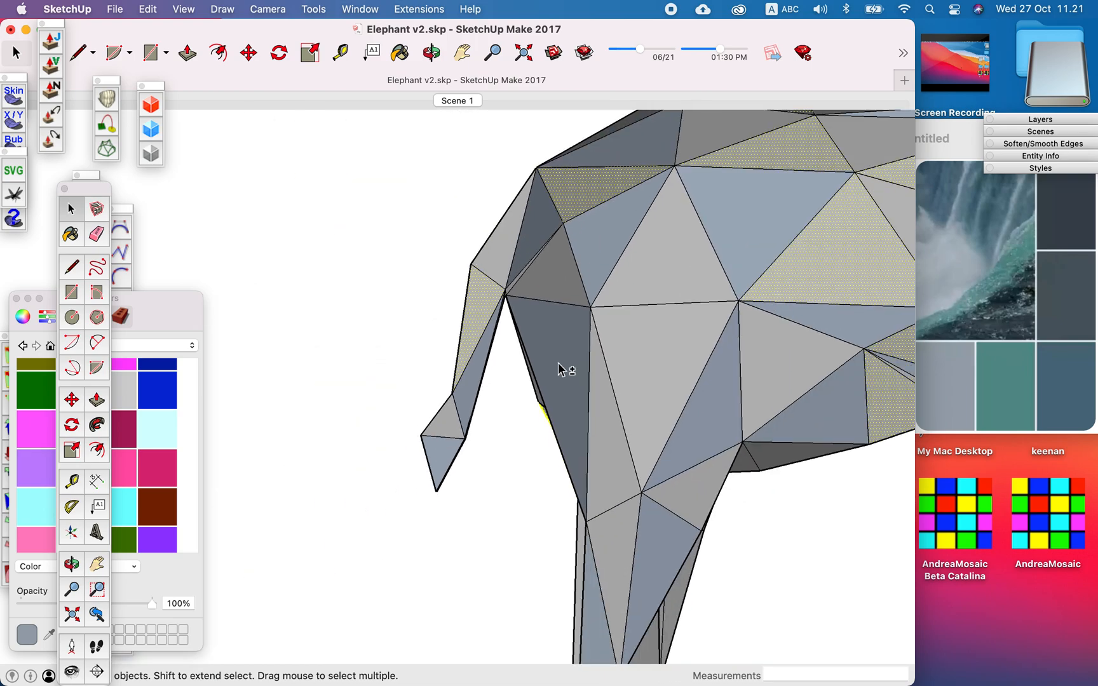
scroll(677, 318, "down", 5)
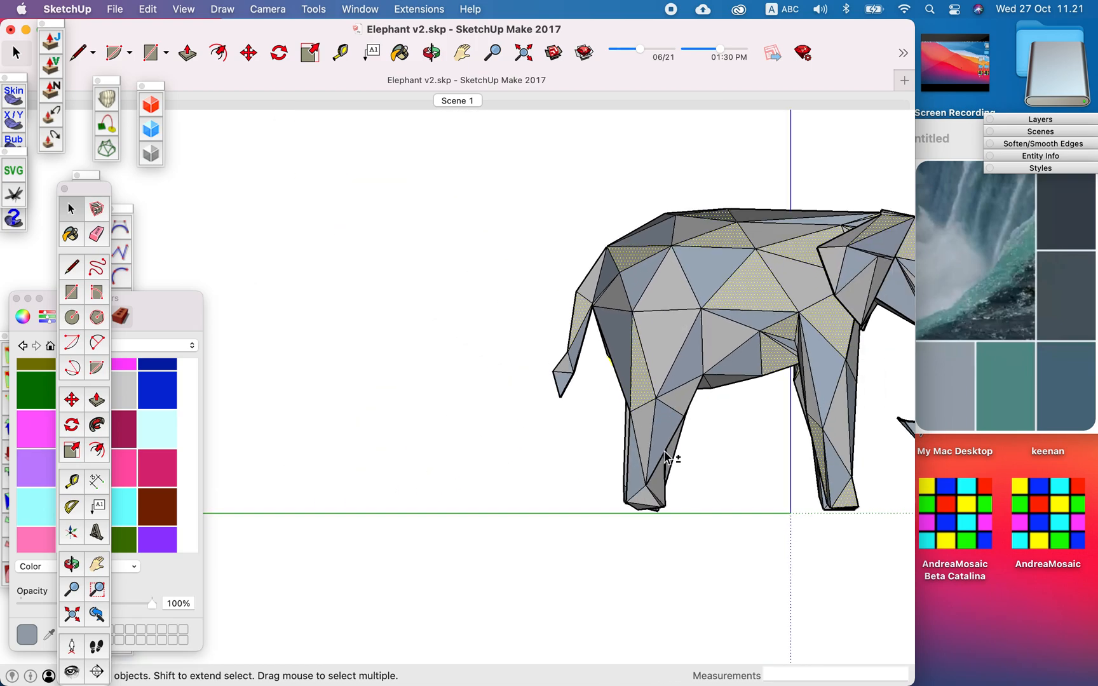
scroll(666, 458, "up", 5)
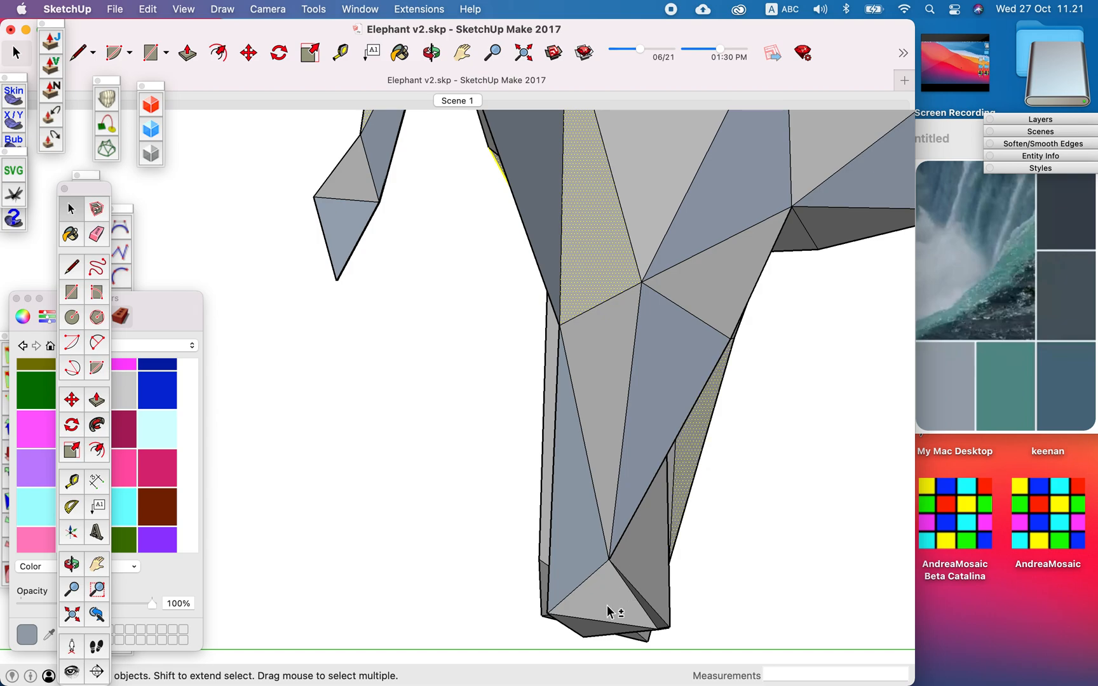
scroll(608, 612, "up", 5)
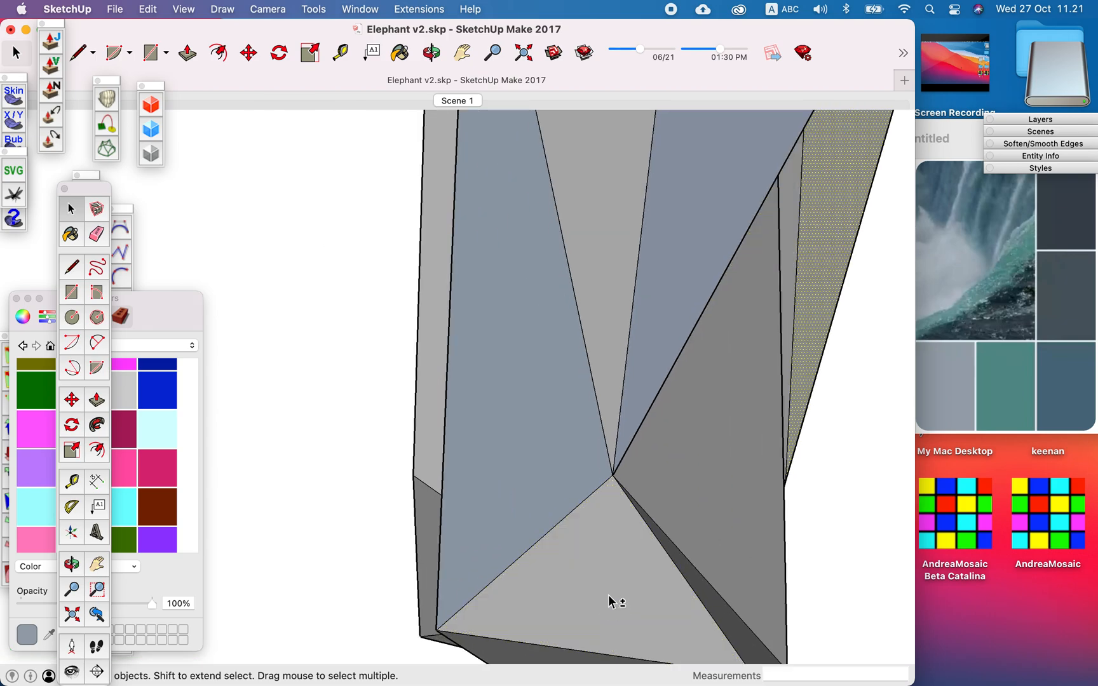
scroll(625, 381, "down", 3)
scroll(661, 524, "up", 4)
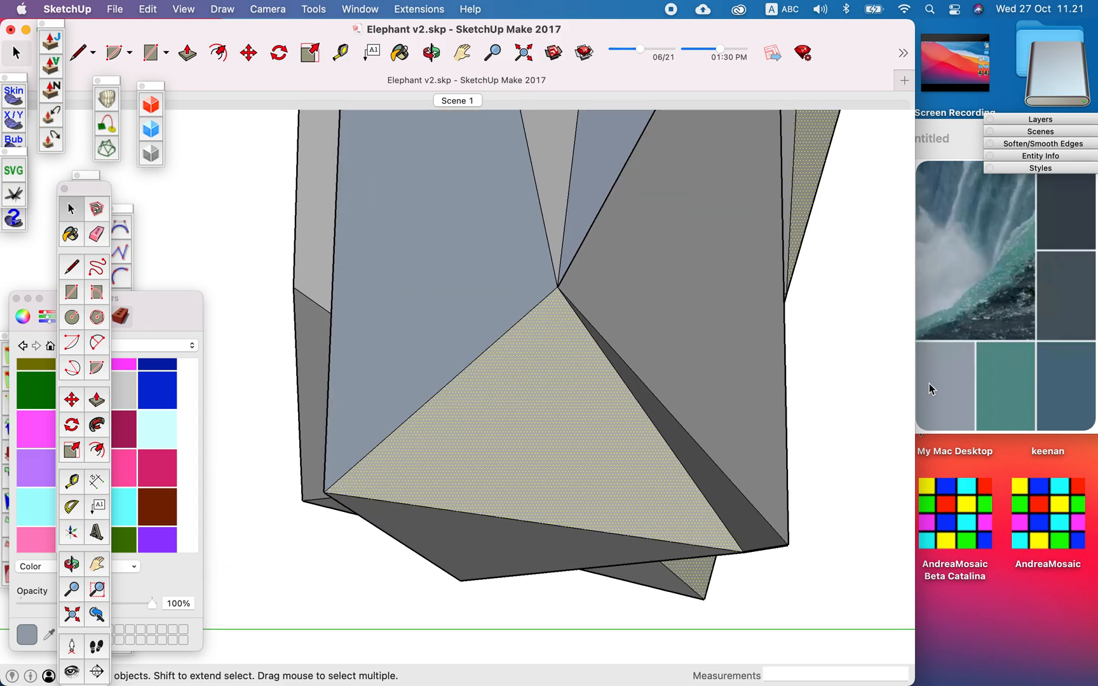
- Sample the teal-green swatch from the palette image and paint all the selected faces with it
left_click(71, 239)
left_click(50, 634)
left_click(1020, 376)
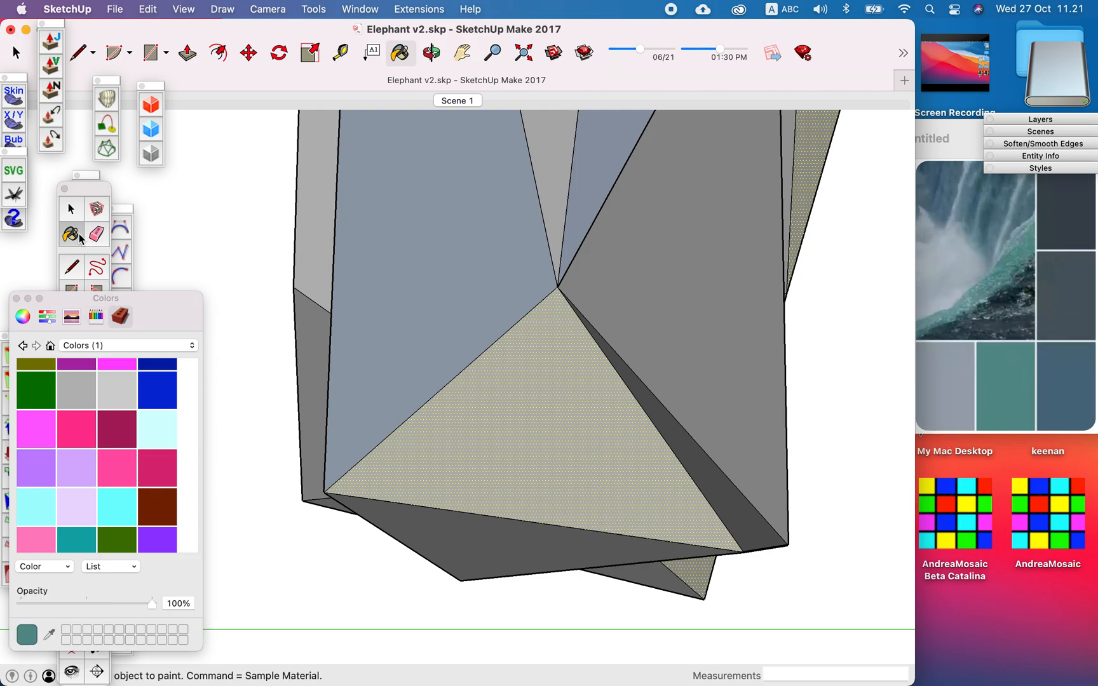
left_click(551, 385)
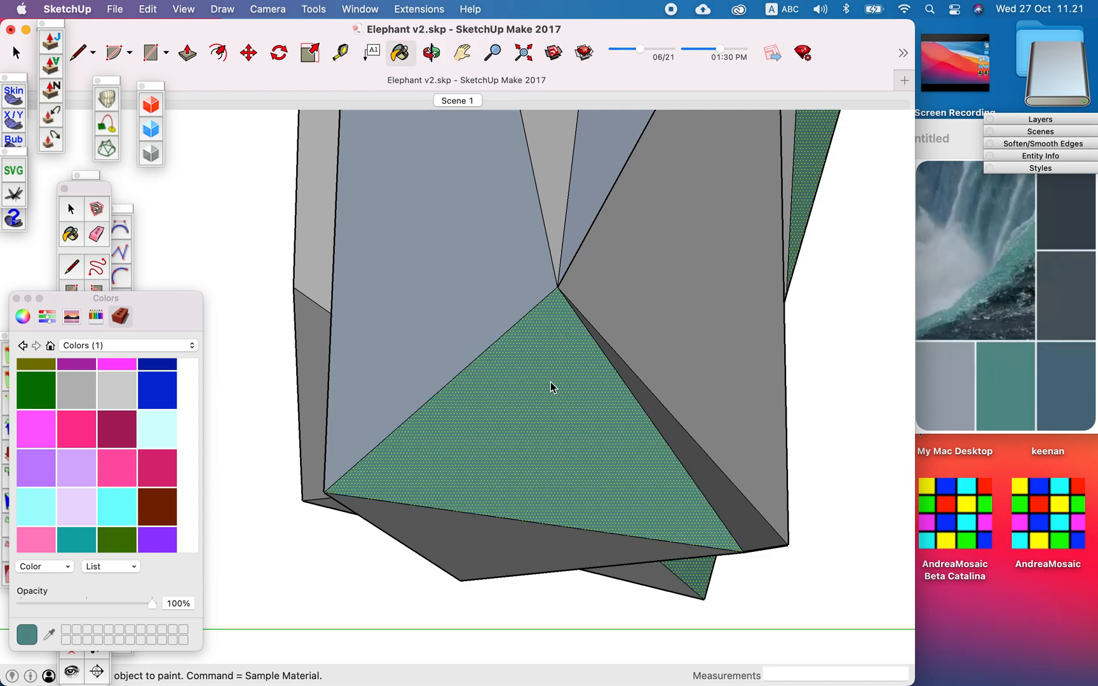
scroll(551, 386, "down", 10)
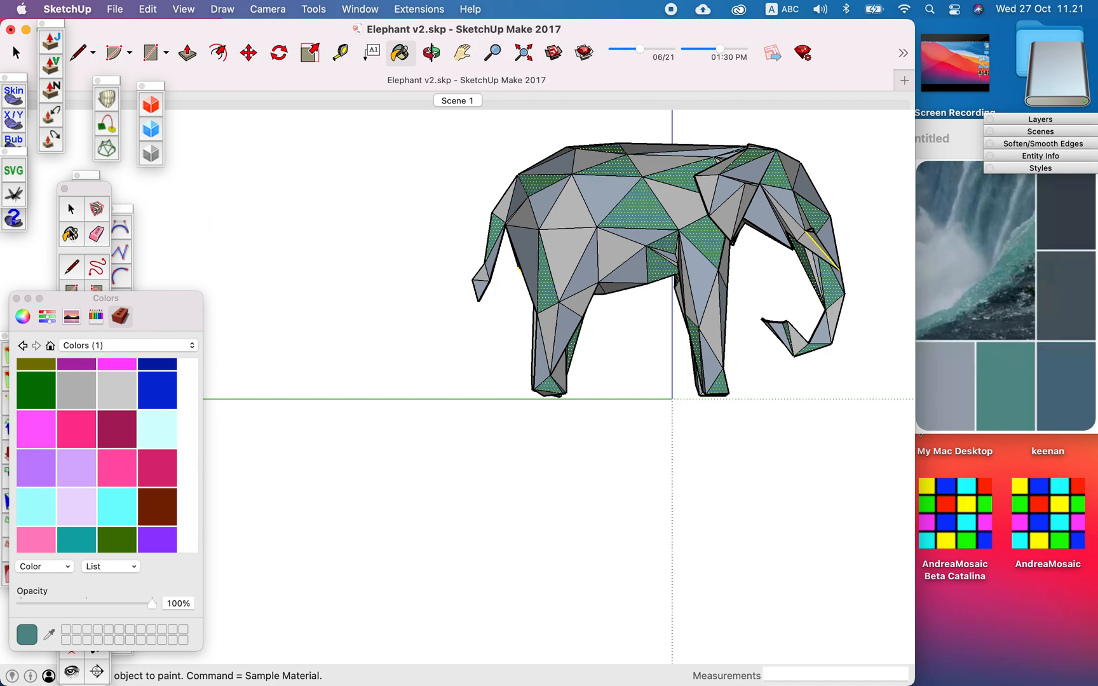
- Start a third face selection with still-unpainted grey faces on the trunk tip and around the lower trunk bend
left_click(70, 211)
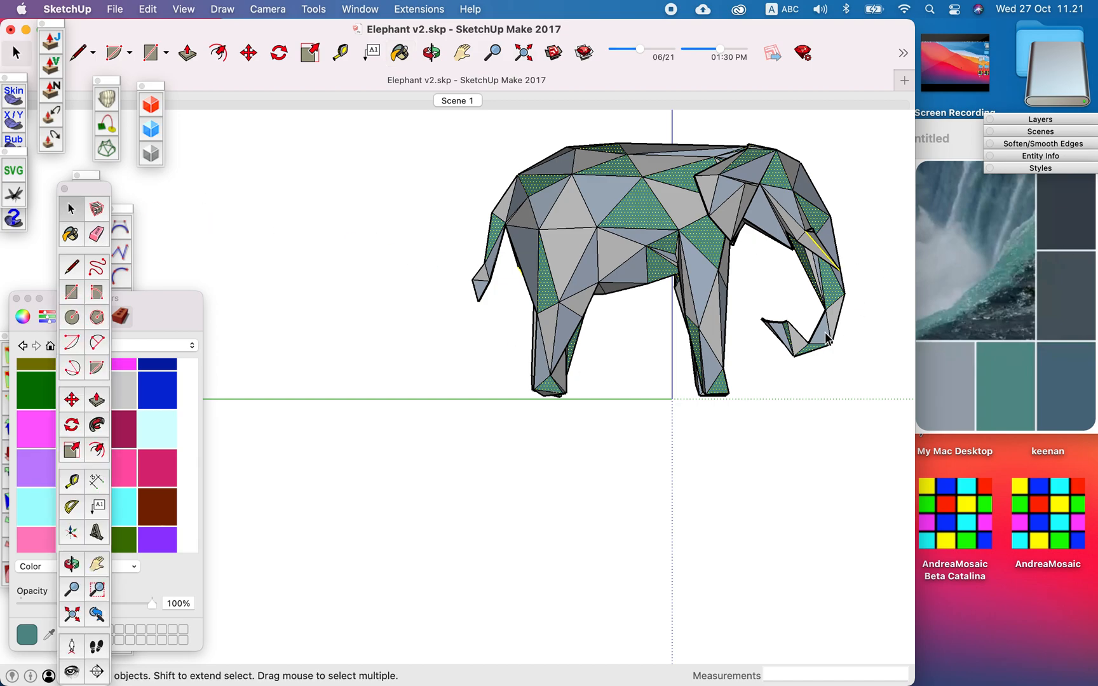
scroll(825, 340, "up", 8)
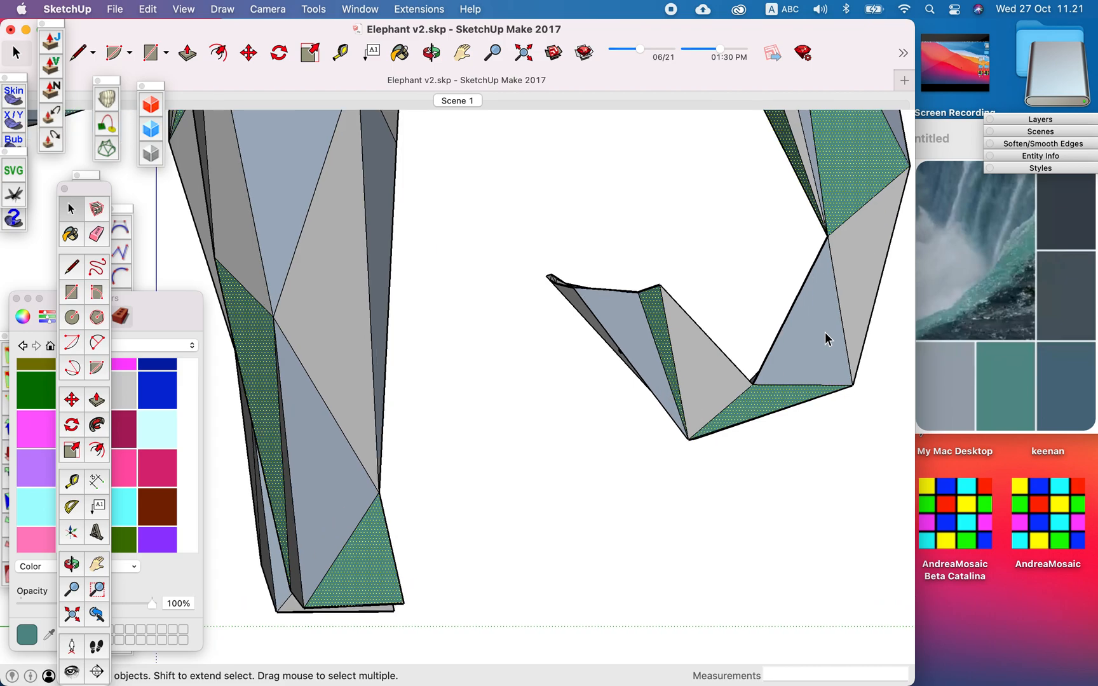
scroll(826, 340, "up", 2)
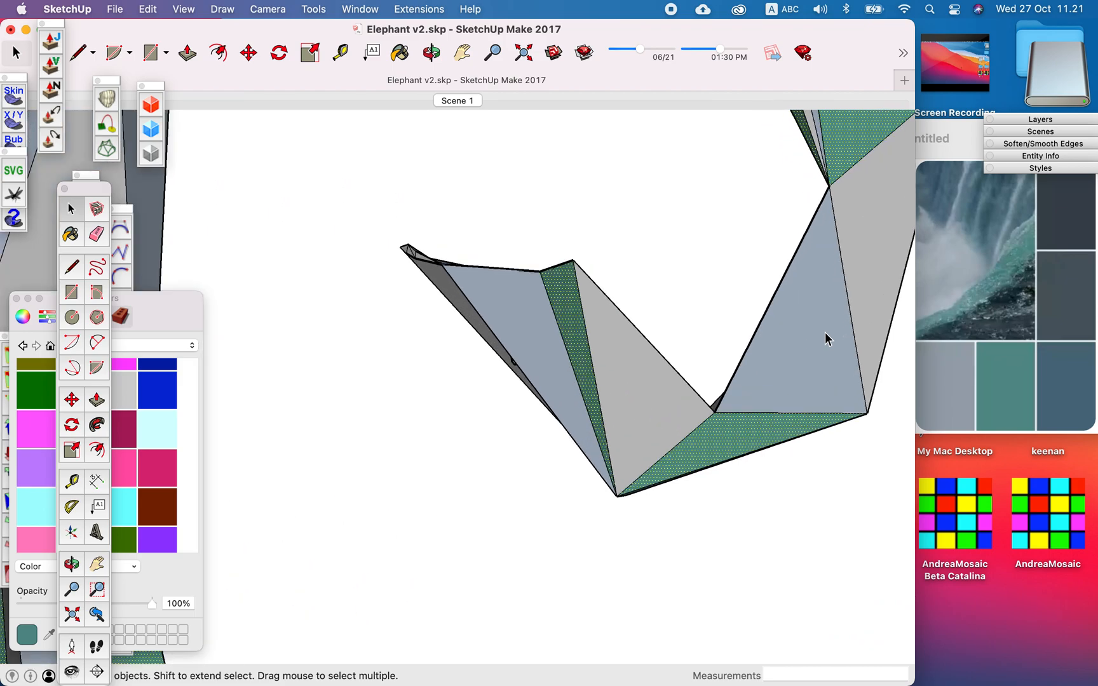
scroll(826, 339, "up", 2)
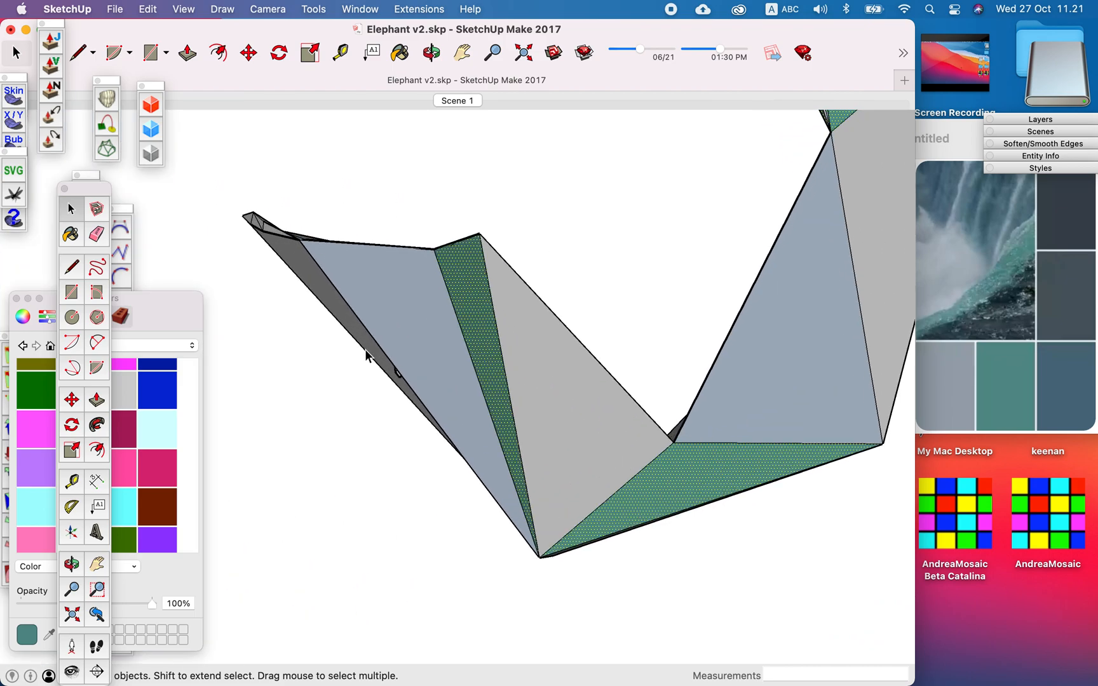
left_click(319, 287)
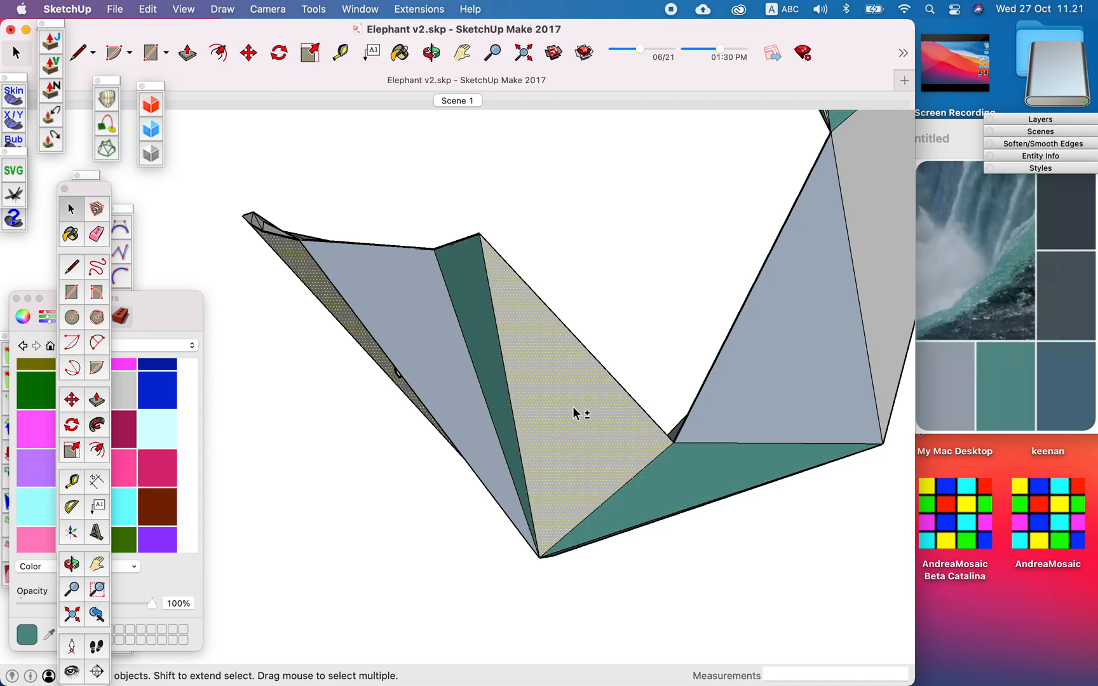
scroll(575, 413, "down", 5)
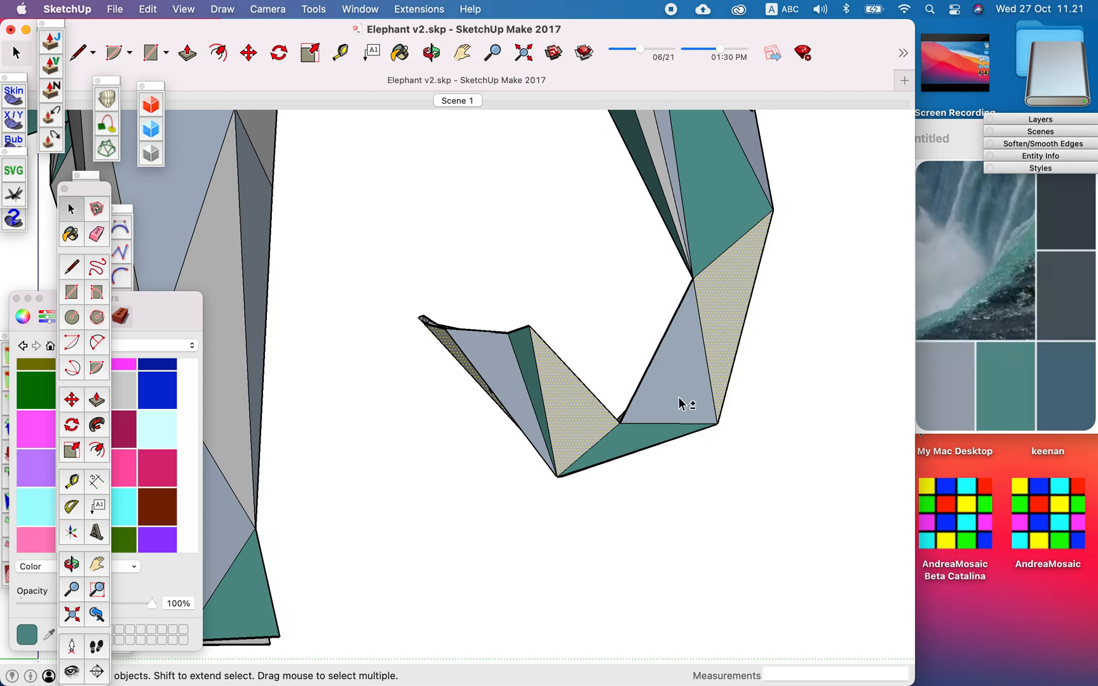
- Add unpainted faces on the inner trunk, along the tusk and on the cheek strip beside it to the third selection
scroll(678, 403, "down", 5)
scroll(671, 188, "up", 8)
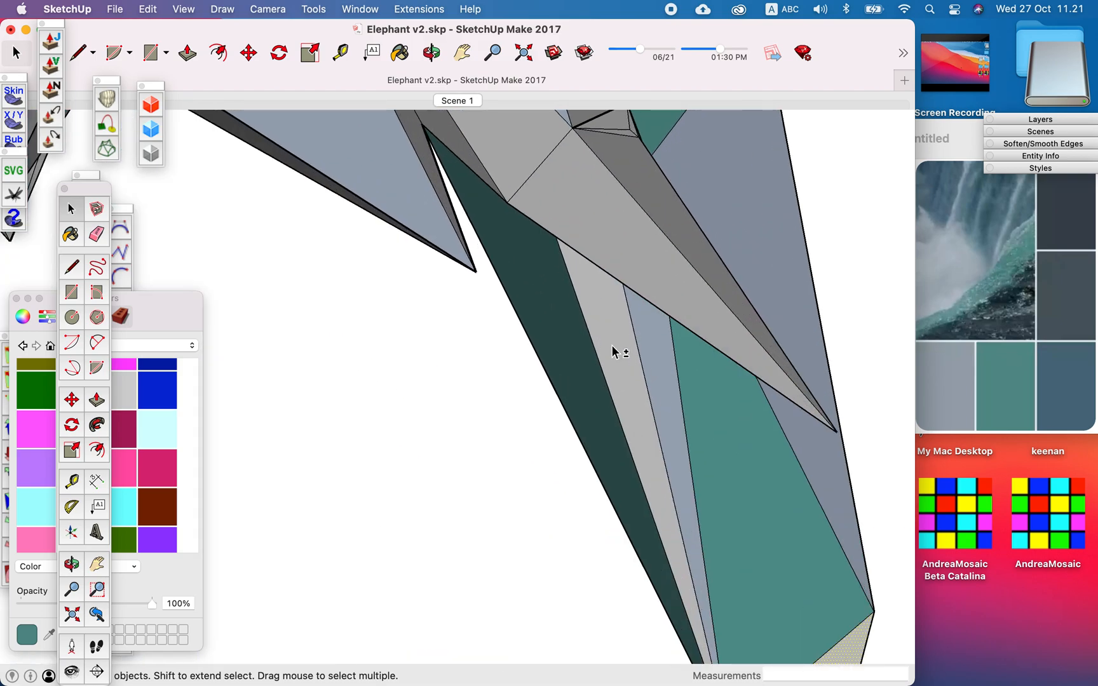
scroll(670, 254, "down", 6)
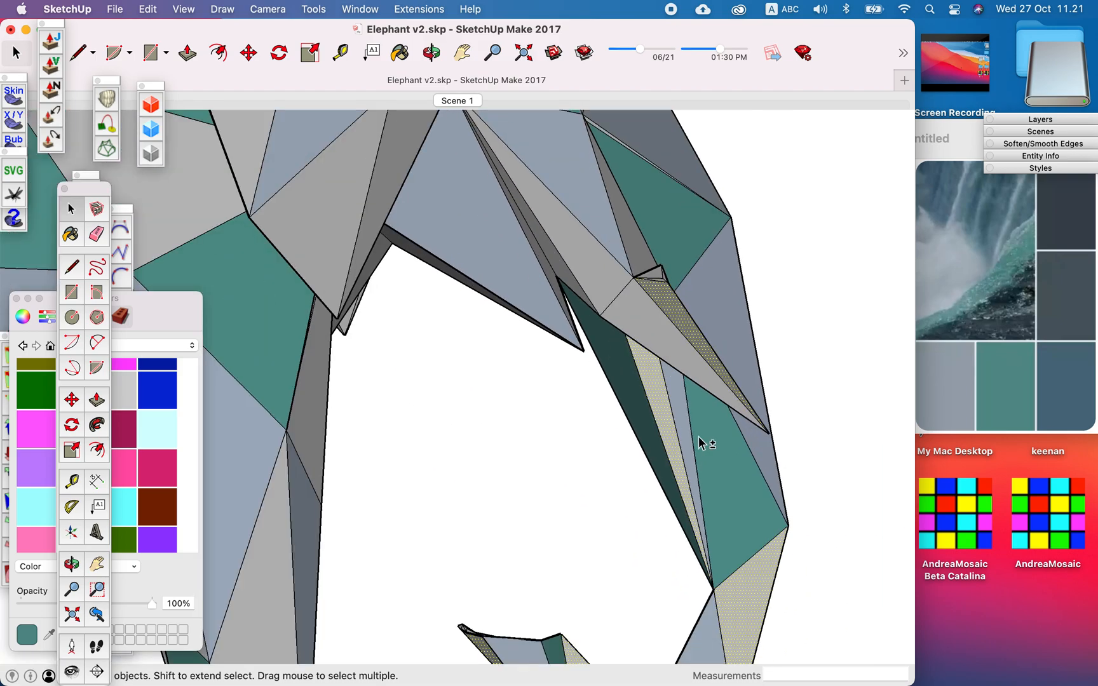
scroll(660, 284, "up", 6)
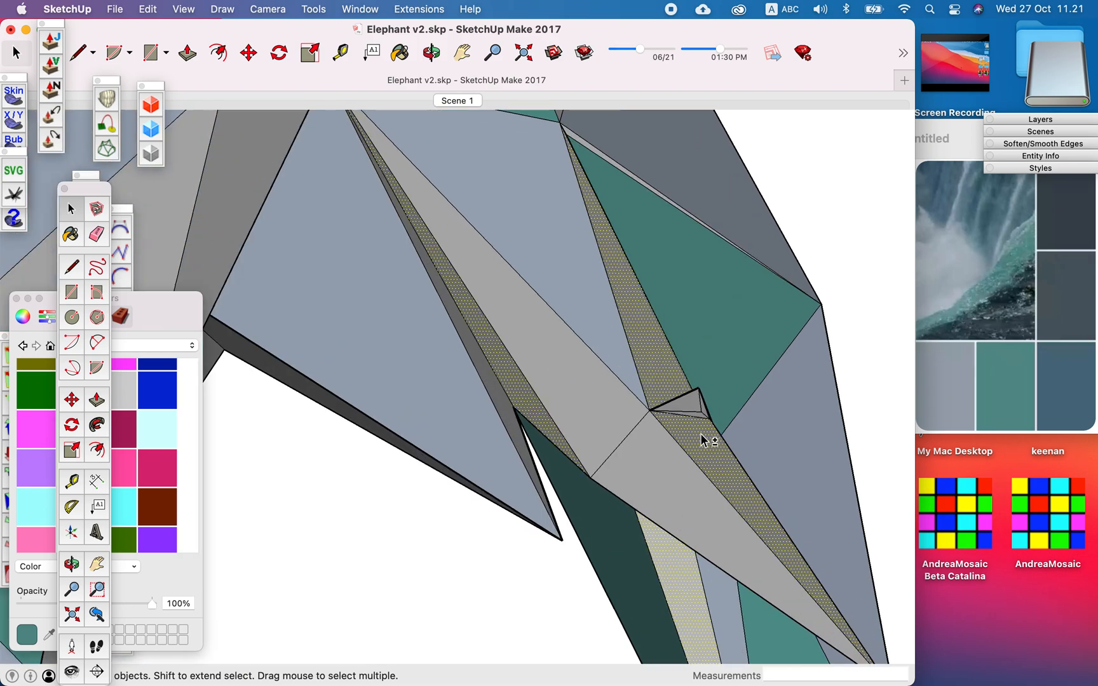
scroll(706, 438, "down", 6)
- Add unpainted faces on the ear's upper edge, its small inner fold and its lower flap to the third selection
scroll(628, 286, "up", 5)
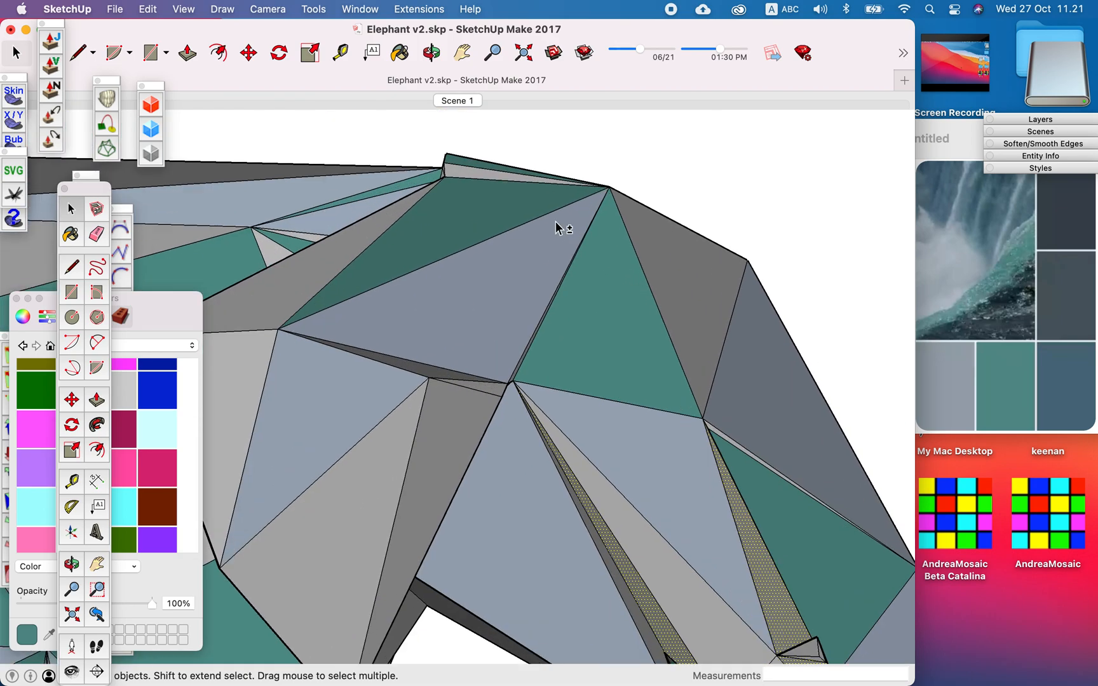
left_click(363, 237)
scroll(663, 257, "down", 2)
scroll(498, 397, "up", 4)
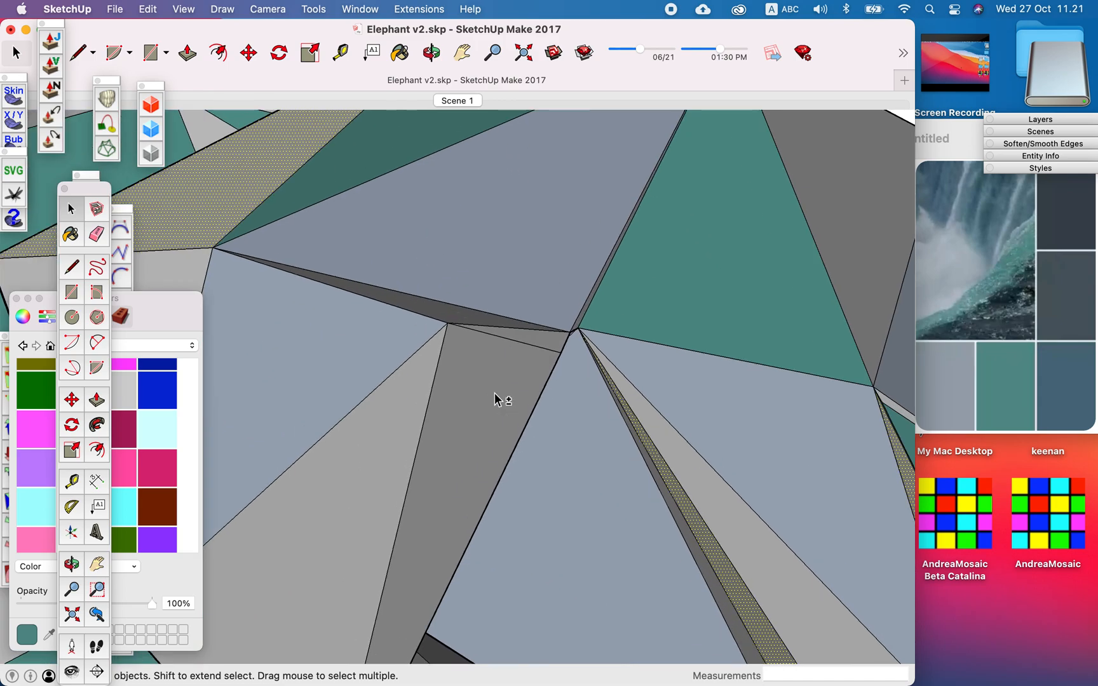
scroll(718, 282, "down", 6)
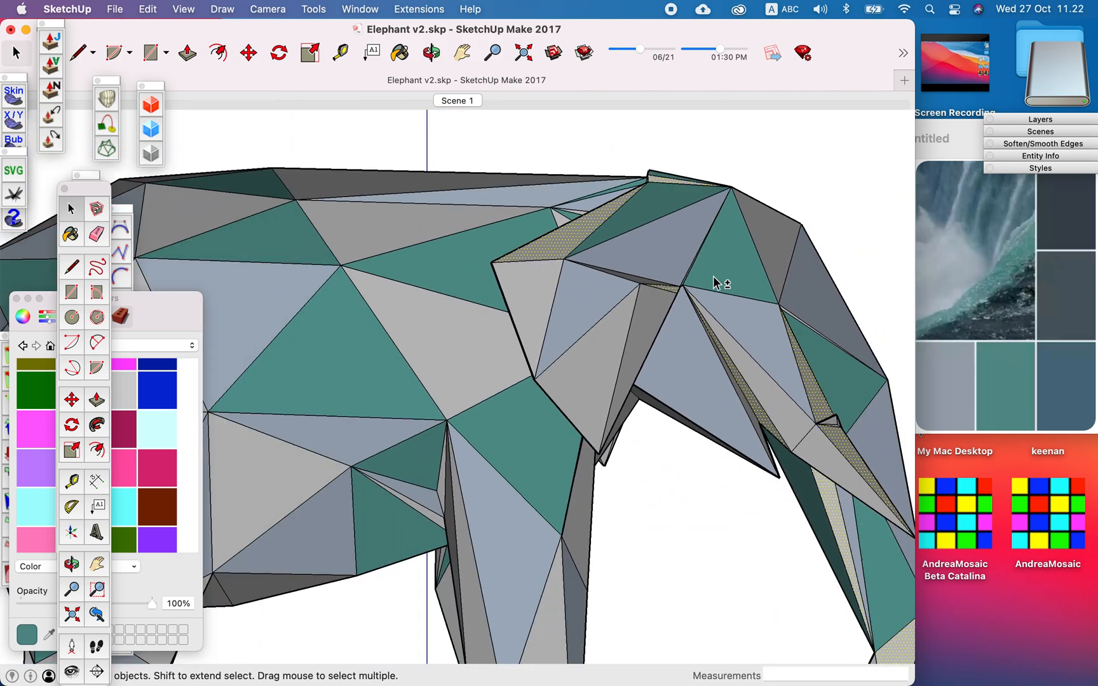
left_click(603, 374, "shift")
- Add unpainted faces on the shoulder, behind the neck and along the back toward the rump to the third selection
scroll(758, 323, "down", 8)
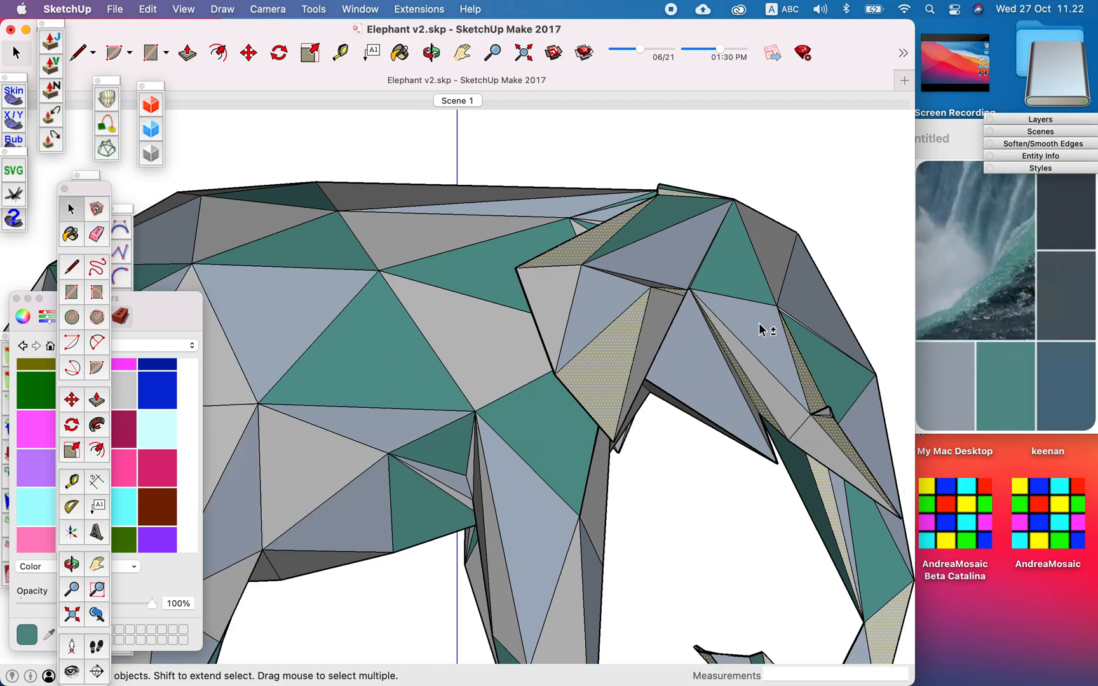
scroll(636, 302, "up", 5)
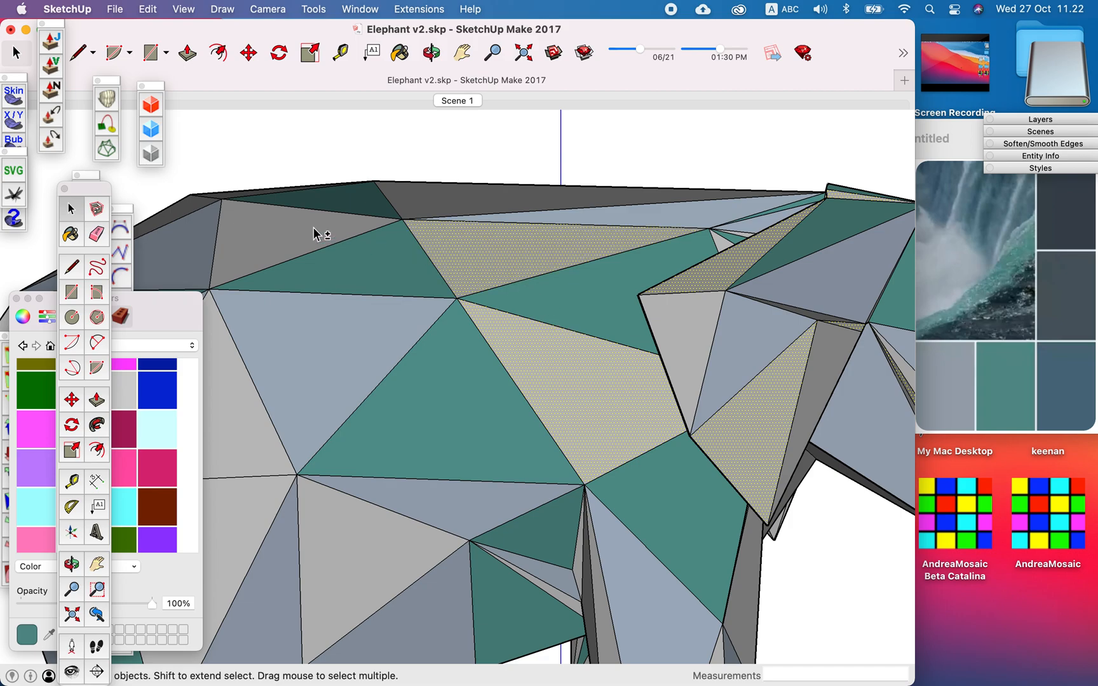
scroll(735, 245, "down", 3)
scroll(419, 240, "up", 4)
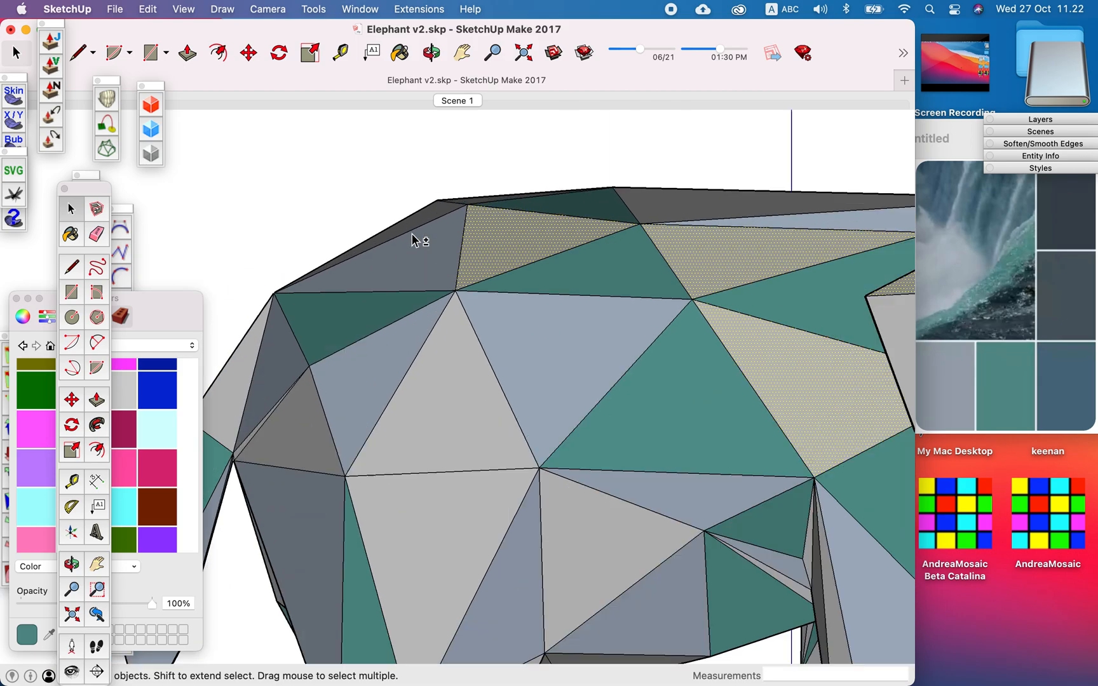
scroll(686, 221, "down", 4)
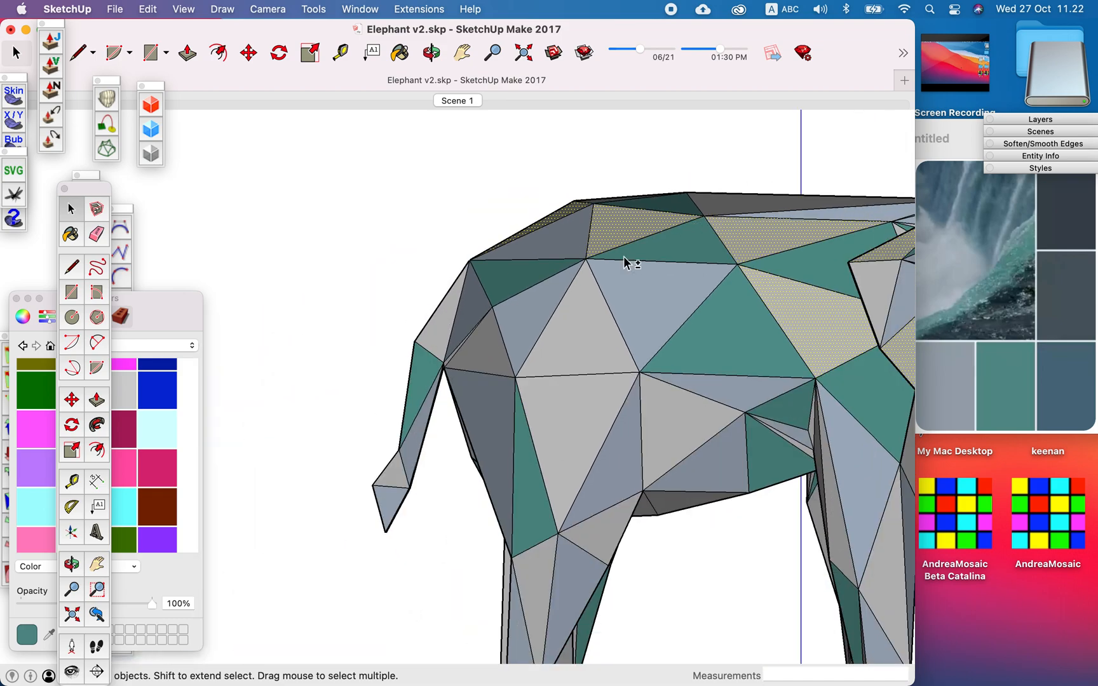
- Add unpainted faces at the base of the tail and on the near hind leg to the third selection
scroll(451, 355, "up", 5)
left_click(398, 324, "shift")
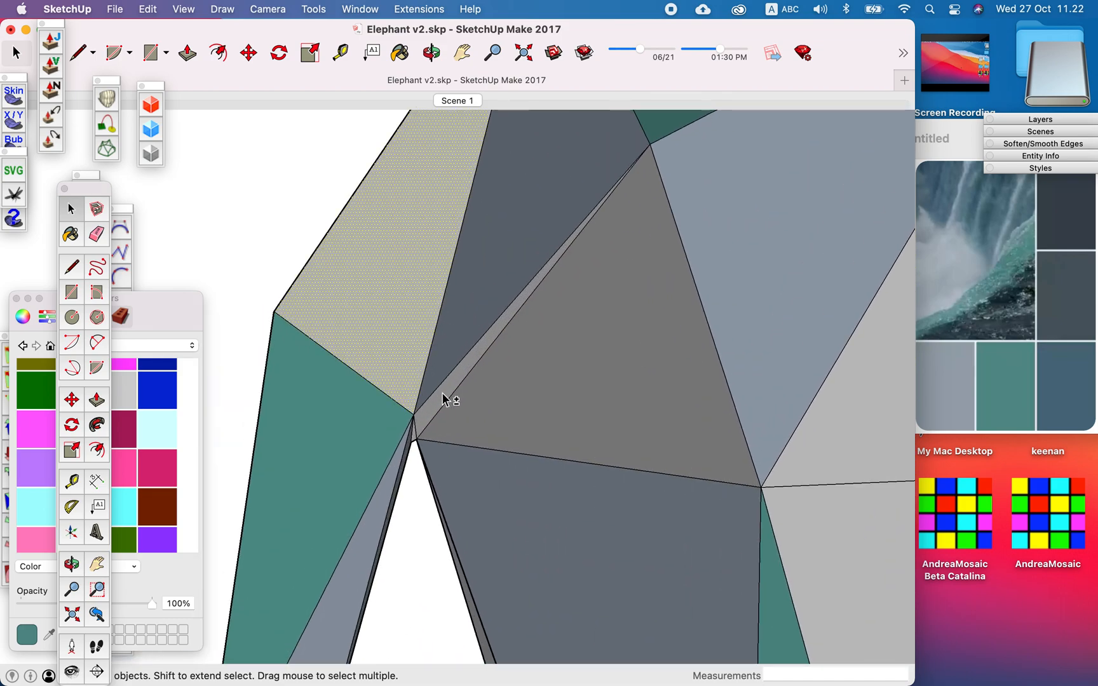
scroll(583, 209, "down", 3)
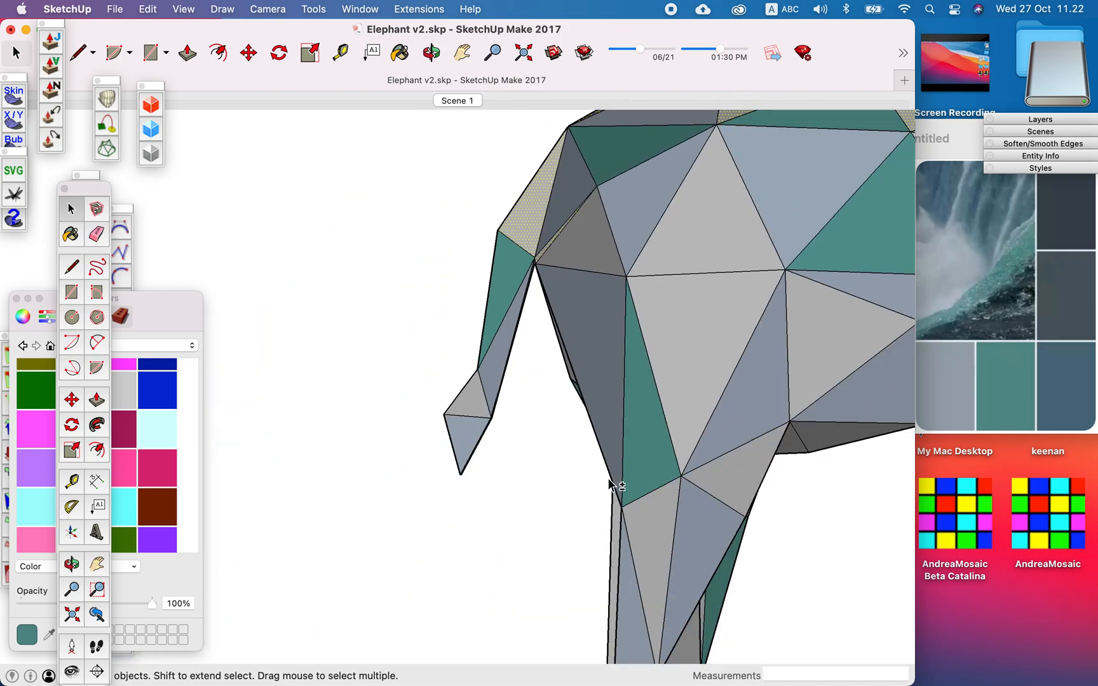
scroll(687, 276, "down", 2)
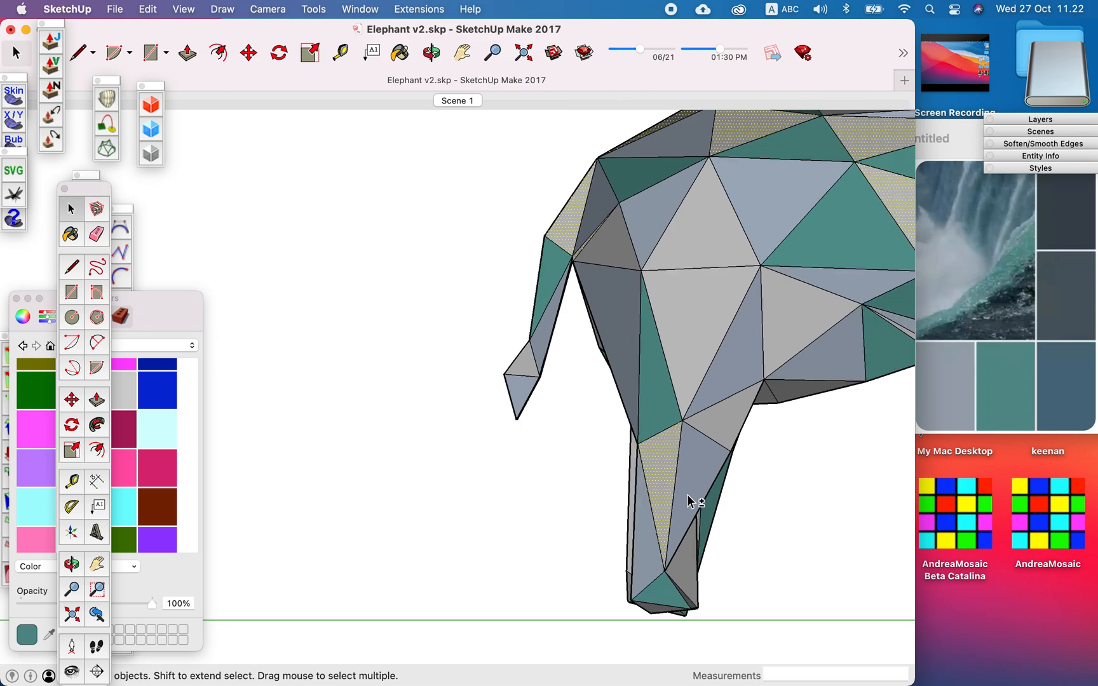
scroll(689, 502, "up", 5)
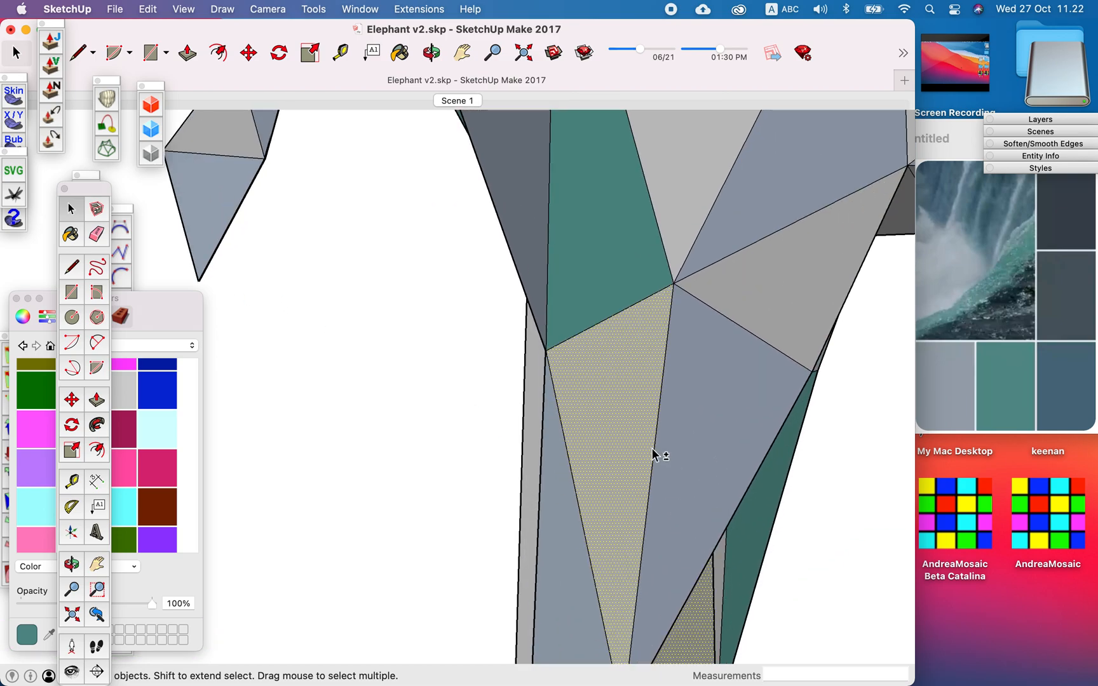
scroll(657, 453, "down", 4)
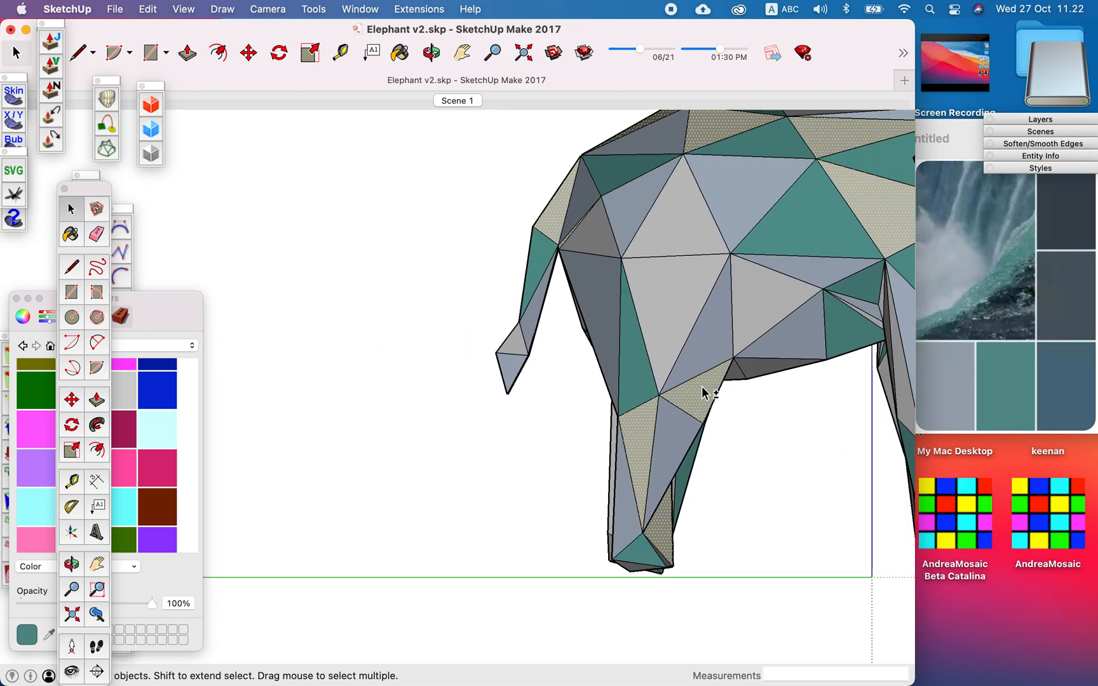
scroll(657, 398, "down", 4)
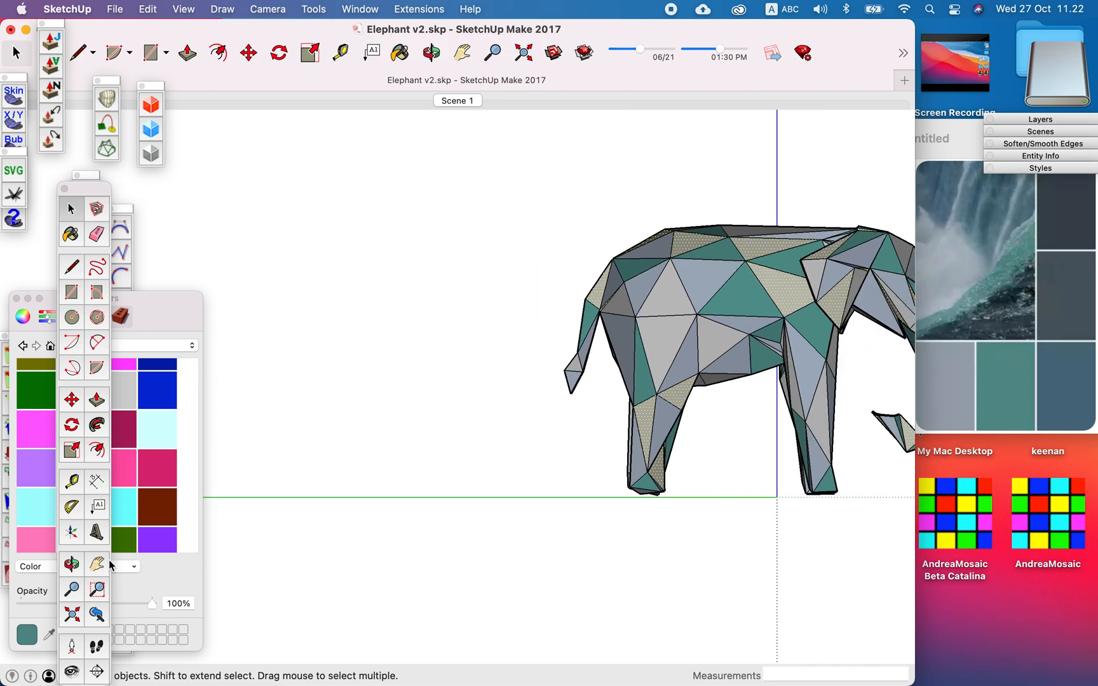
- Sample the steel-blue swatch from the palette image and paint the third face selection with it
left_click(50, 636)
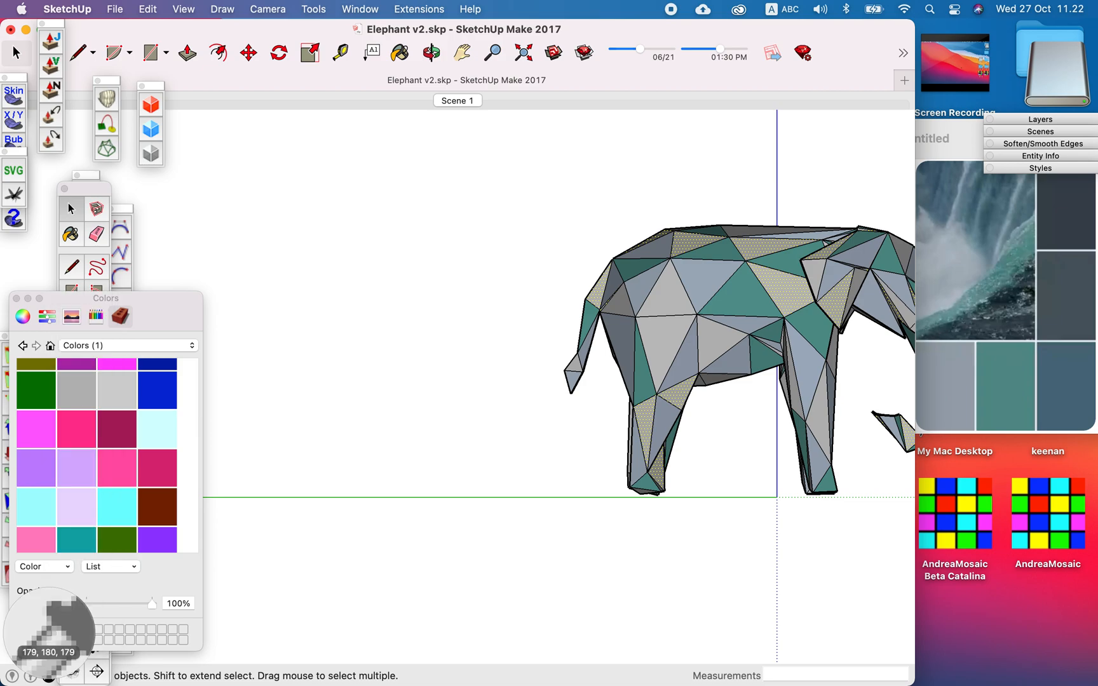
left_click(1078, 386)
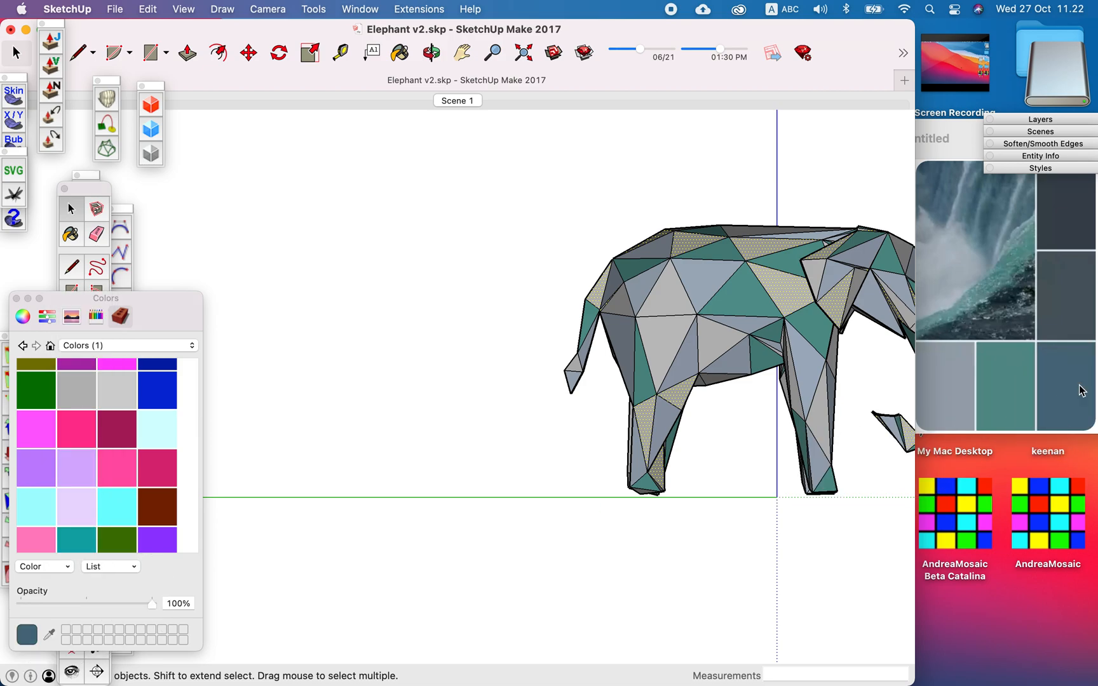
left_click(76, 236)
left_click(783, 295)
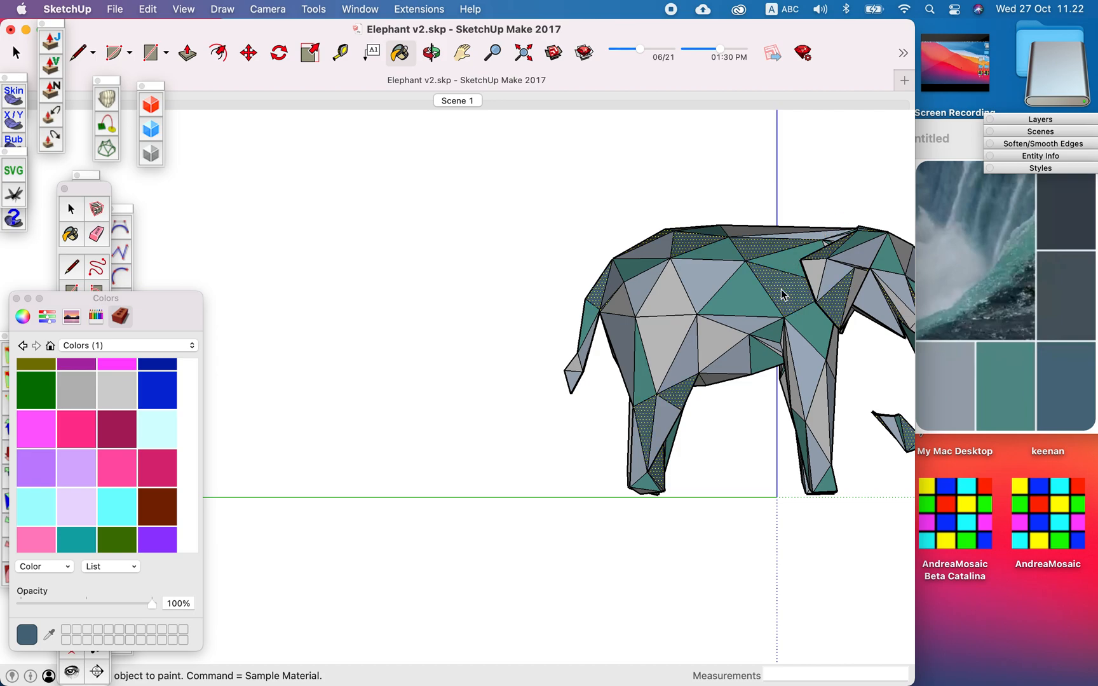
scroll(650, 351, "down", 2)
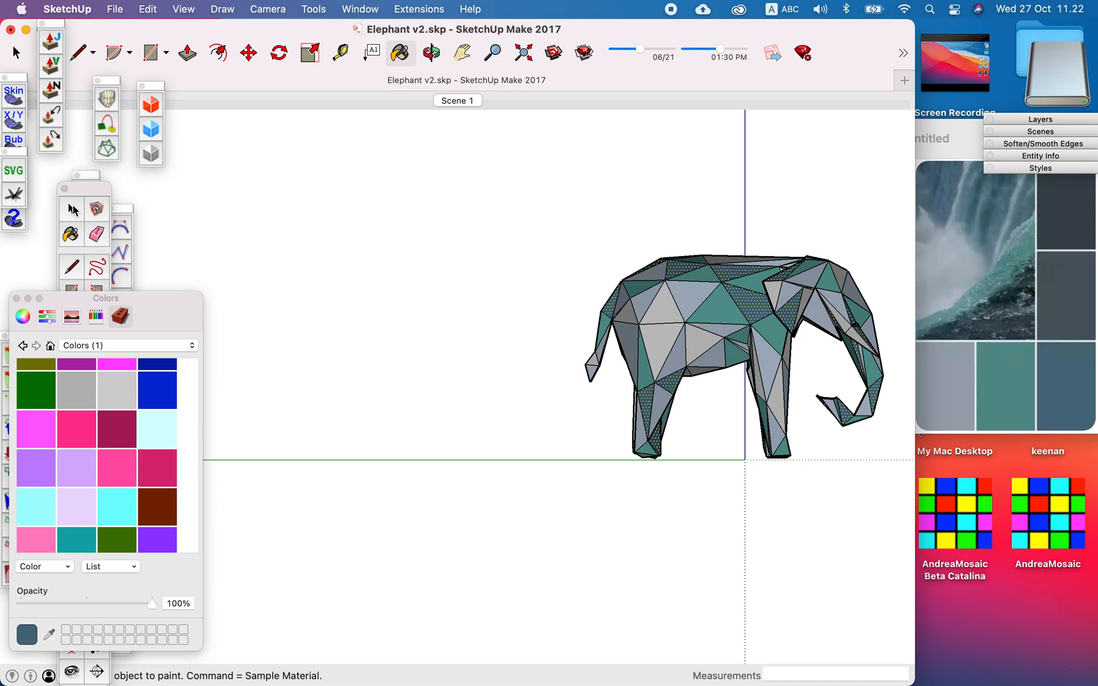
- Start a fourth face selection with still-unpainted grey faces on the tip of the trunk
left_click(72, 209)
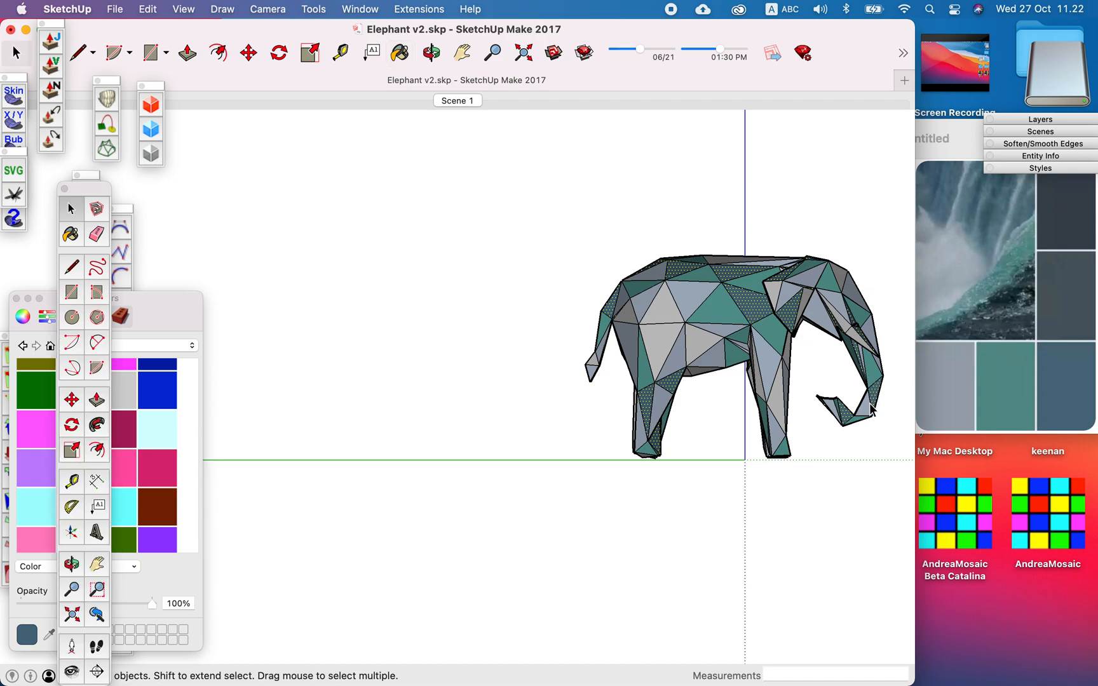
scroll(871, 410, "up", 6)
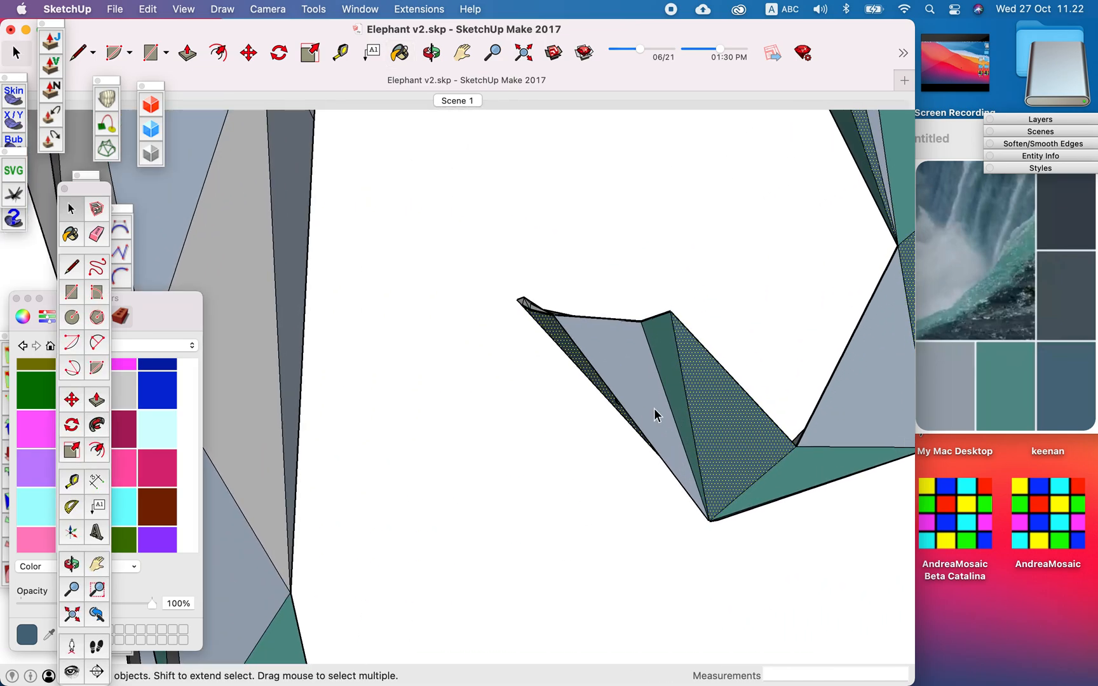
scroll(533, 321, "up", 4)
left_click(484, 263)
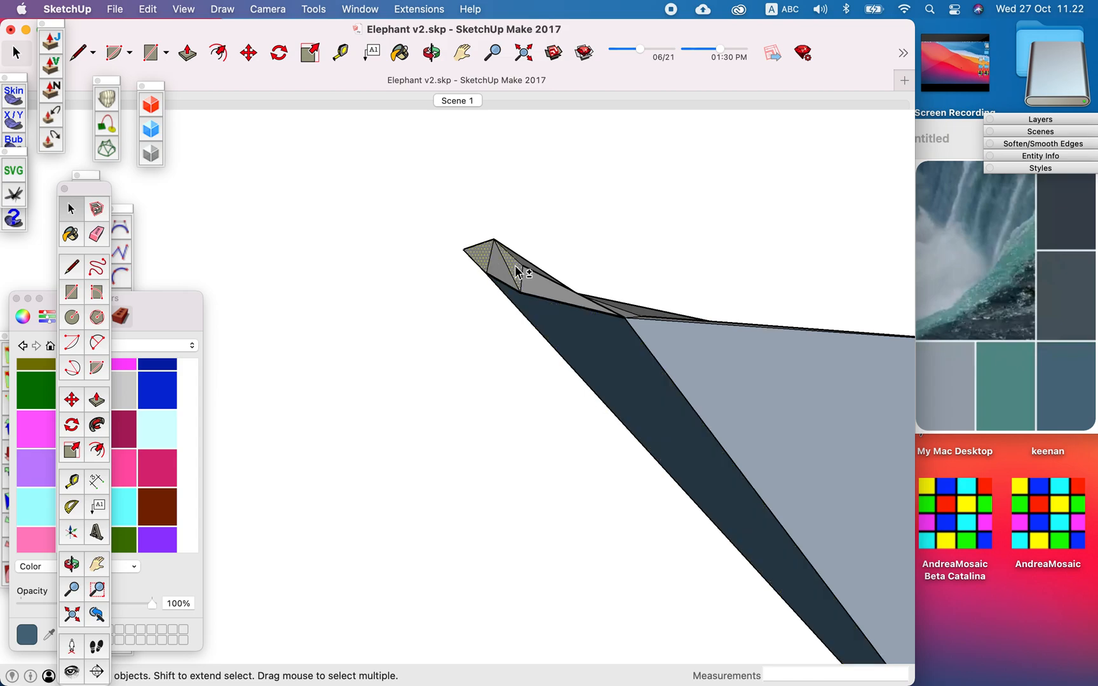
left_click(625, 319, "shift")
scroll(625, 321, "up", 5)
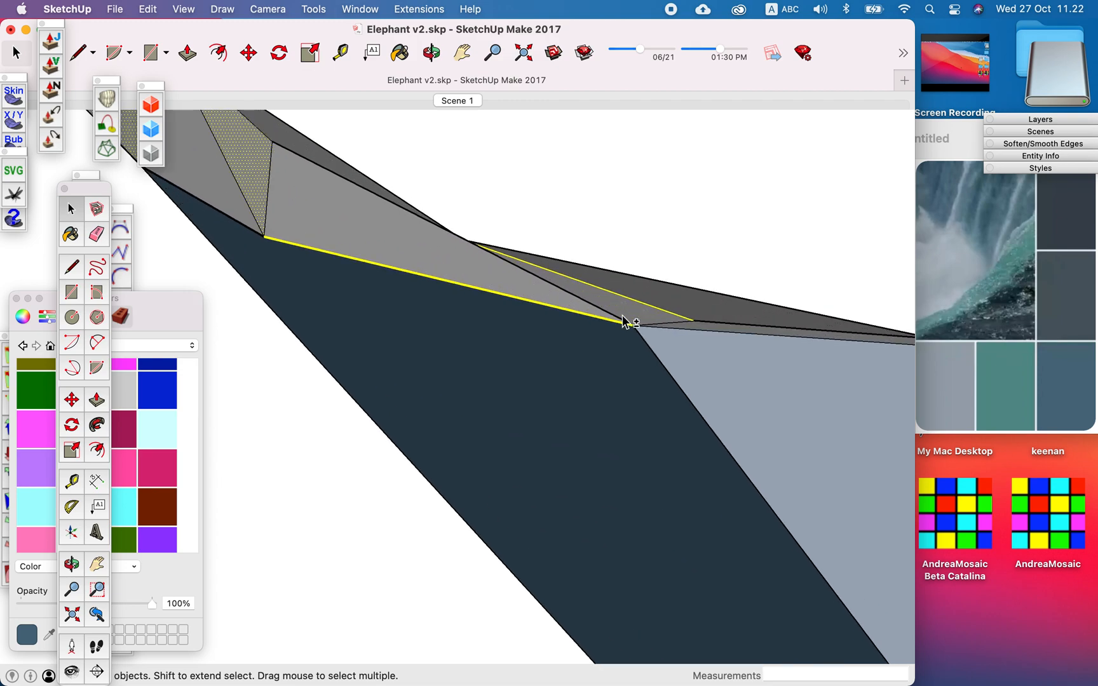
scroll(513, 318, "down", 10)
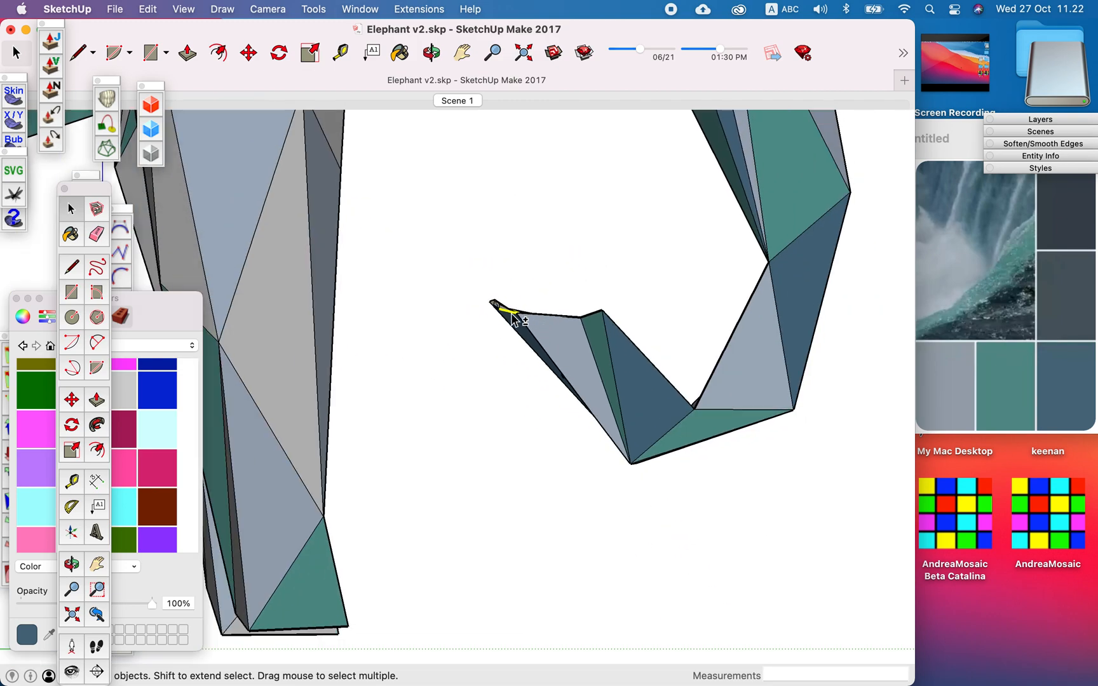
scroll(661, 363, "down", 5)
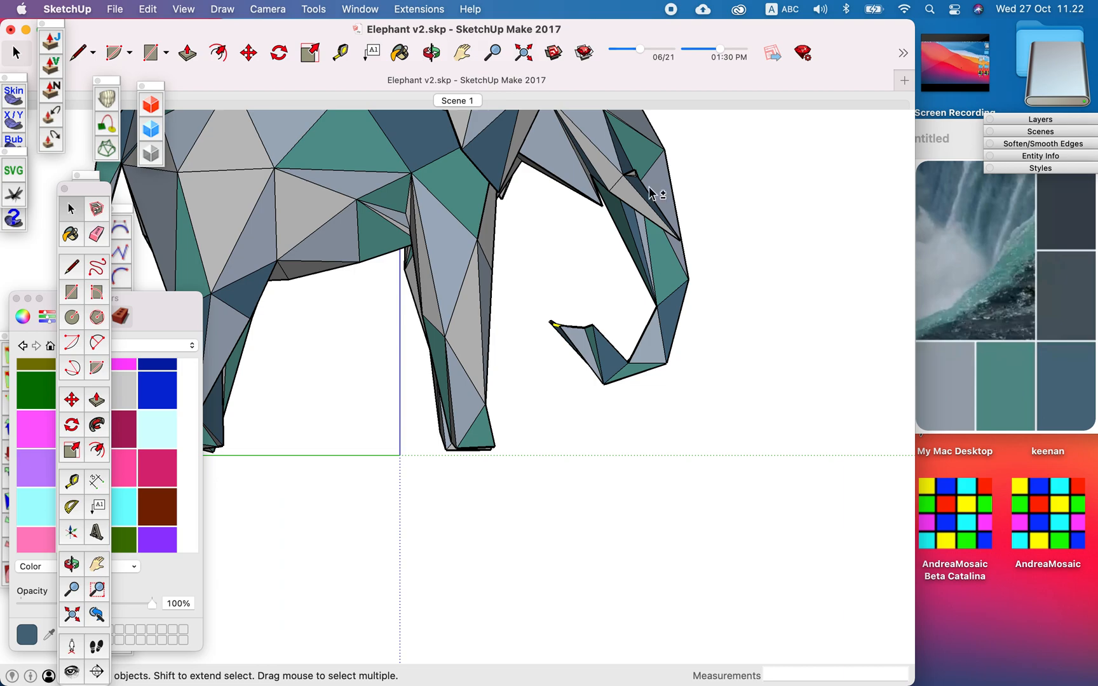
- Add unpainted faces on the tusk, a thin strip on the head and slivers behind the ear's upper edge to the fourth selection
scroll(635, 162, "up", 10)
left_click(590, 329, "shift")
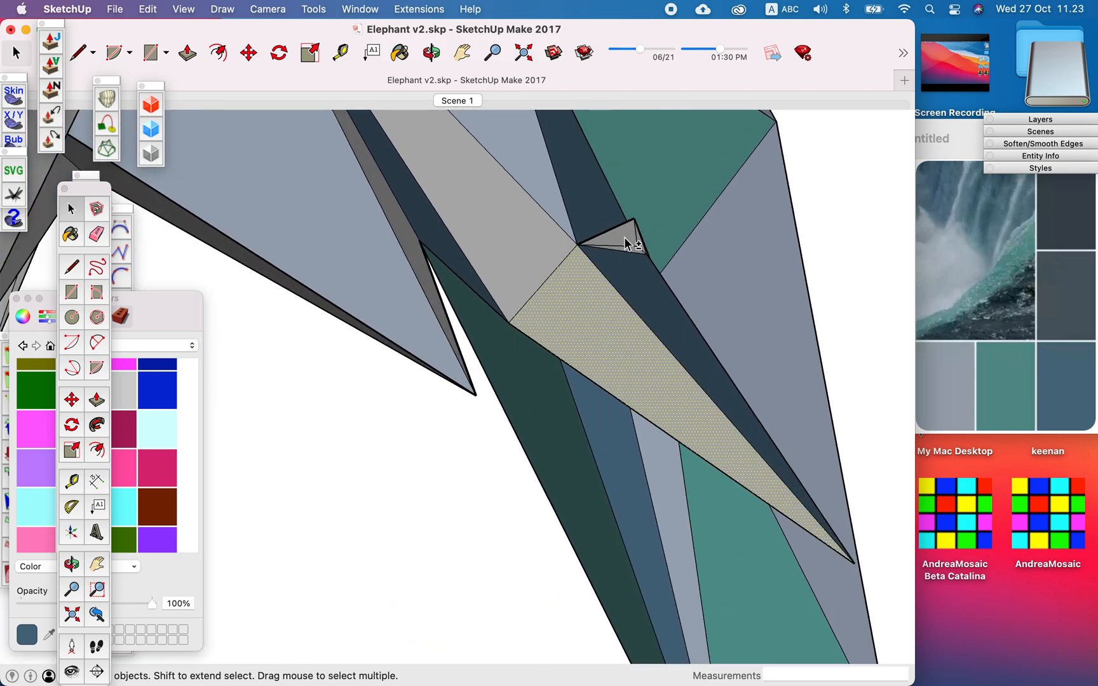
scroll(627, 240, "up", 4, "shift")
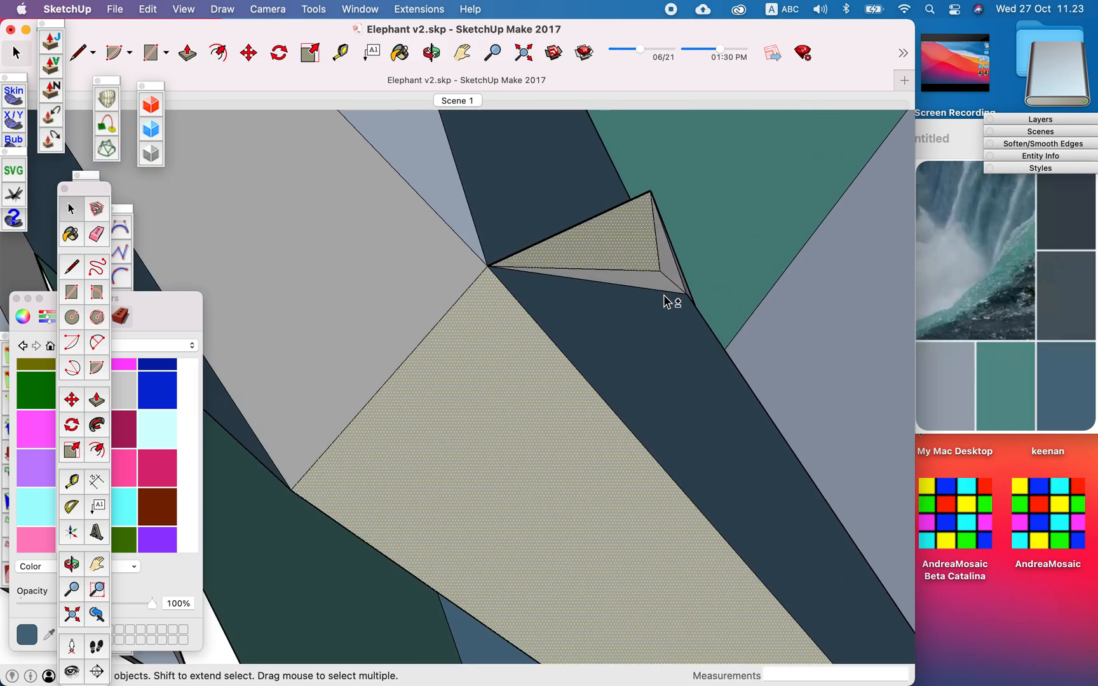
scroll(666, 298, "down", 6, "shift")
scroll(624, 189, "up", 6, "shift")
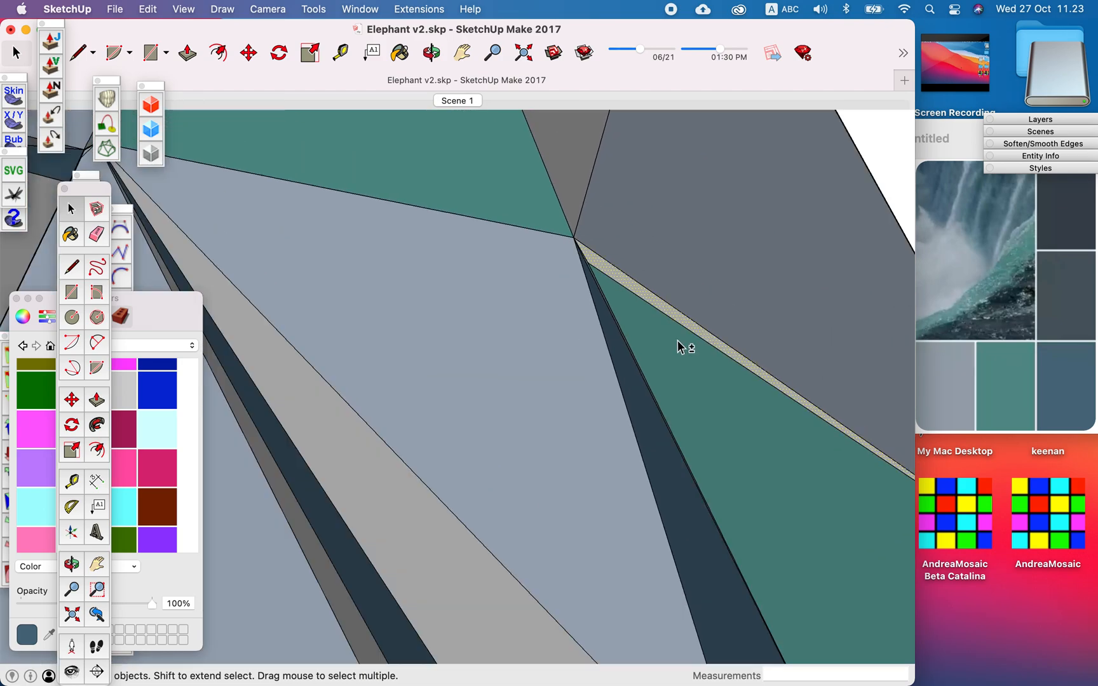
scroll(683, 347, "down", 6, "shift")
scroll(533, 278, "up", 6, "shift")
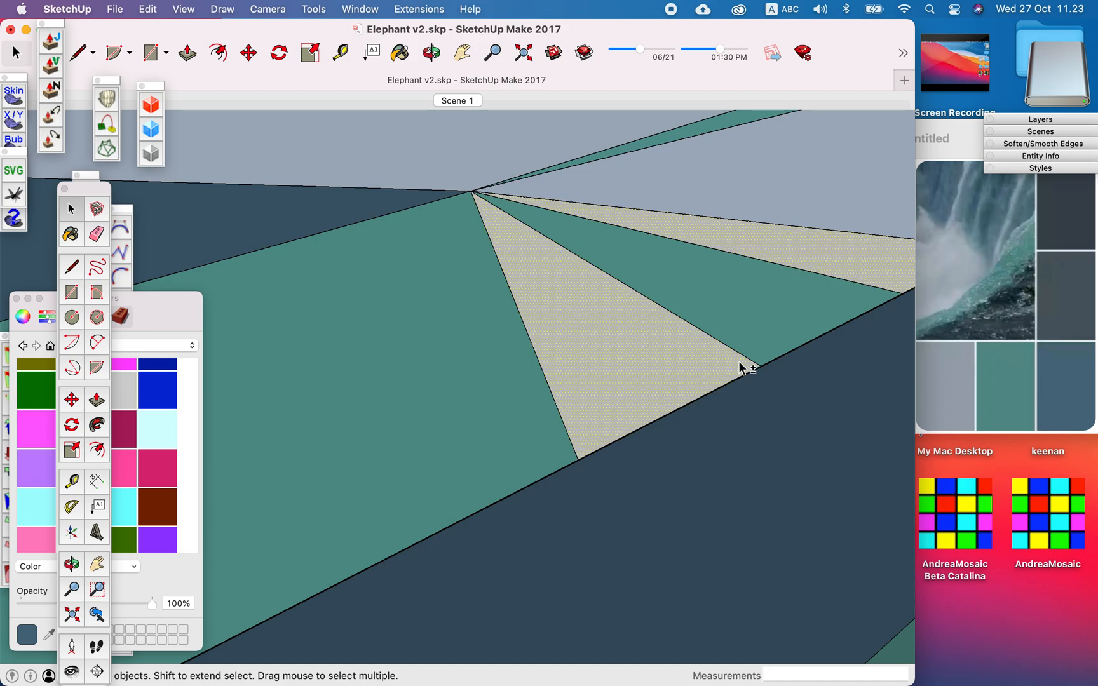
scroll(740, 368, "down", 6, "shift")
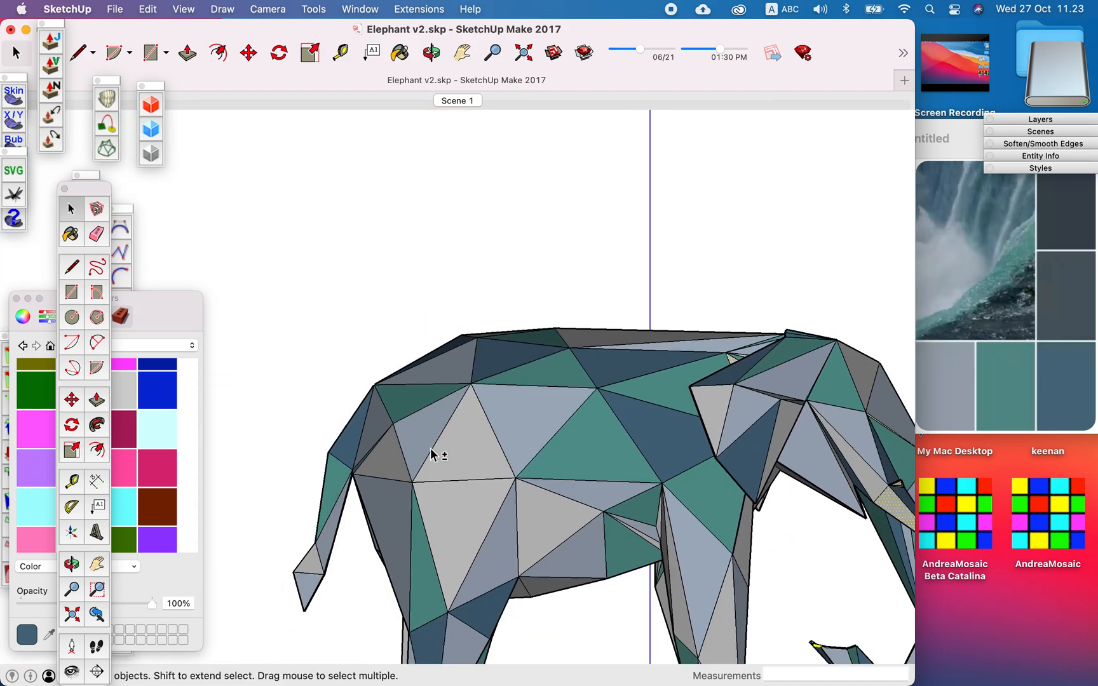
- Add unpainted faces on the rump, the flank and the slivers behind the front leg to the fourth selection
scroll(431, 454, "up", 6, "shift")
left_click(294, 507, "shift")
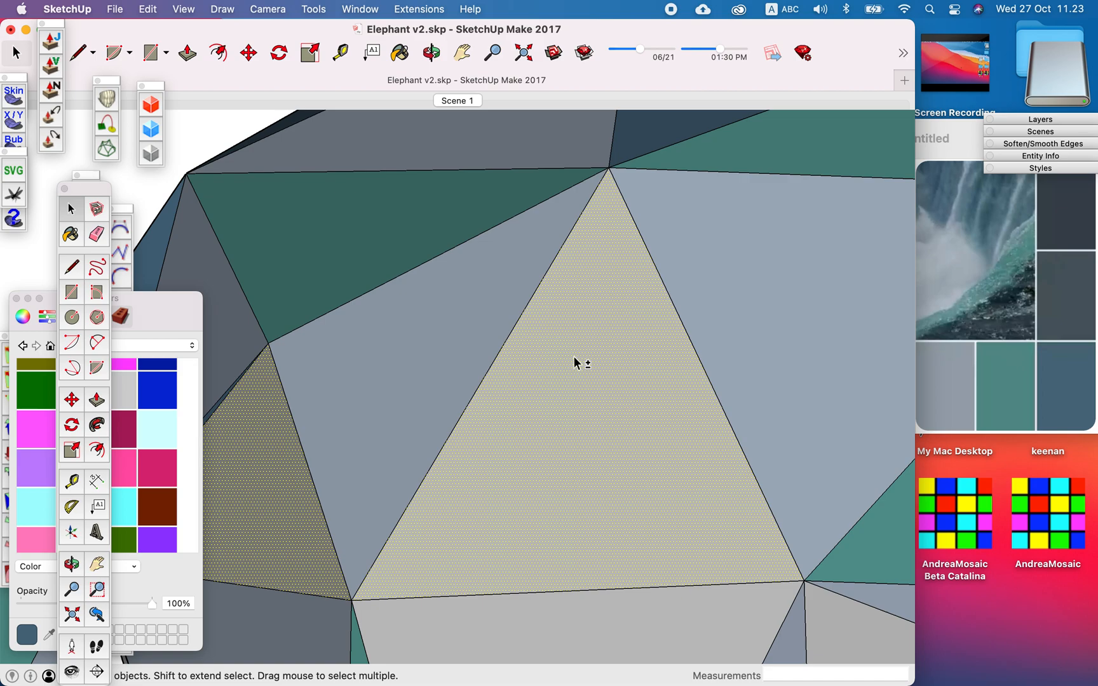
scroll(485, 265, "down", 5, "shift")
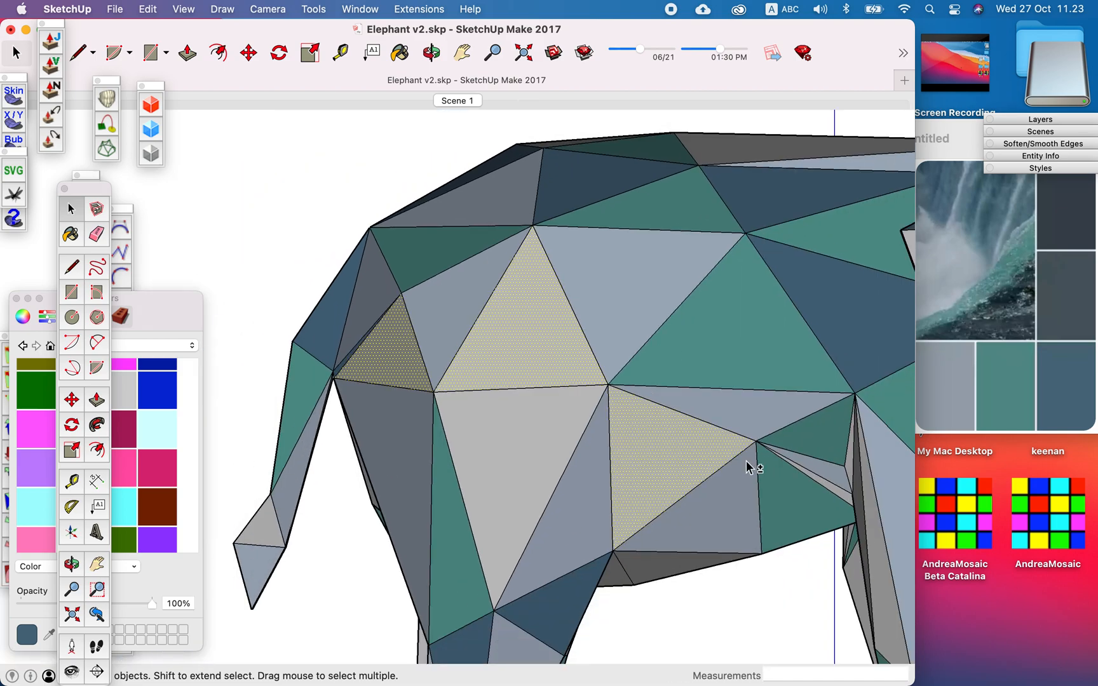
scroll(862, 519, "up", 5, "shift")
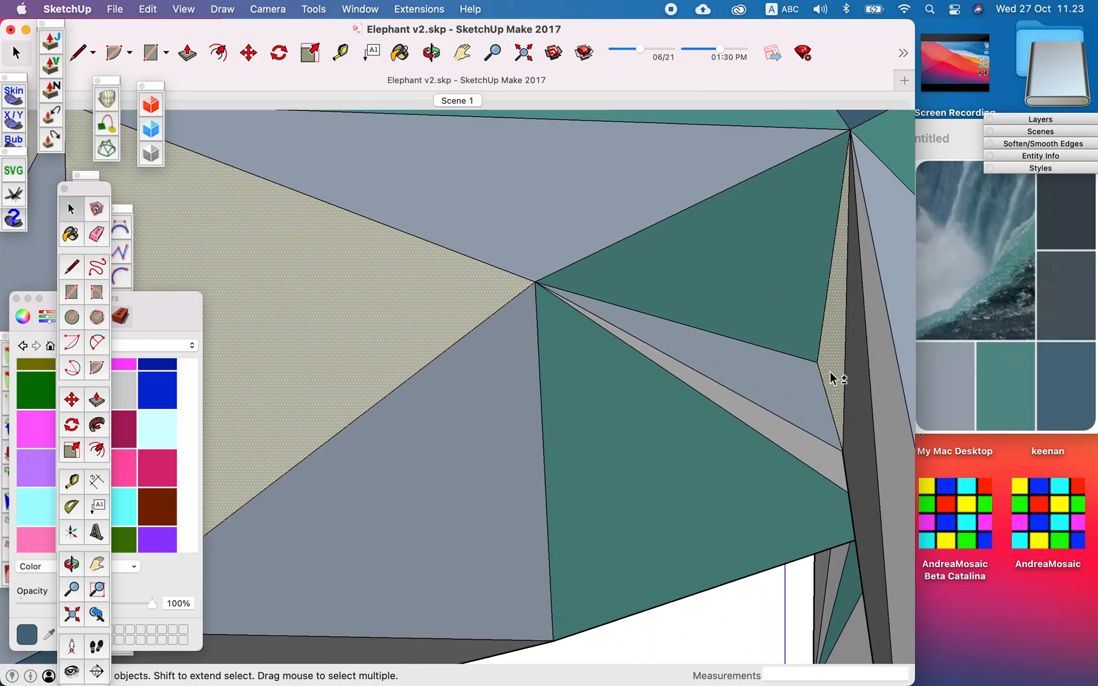
left_click(815, 456, "shift")
scroll(397, 296, "down", 5, "shift")
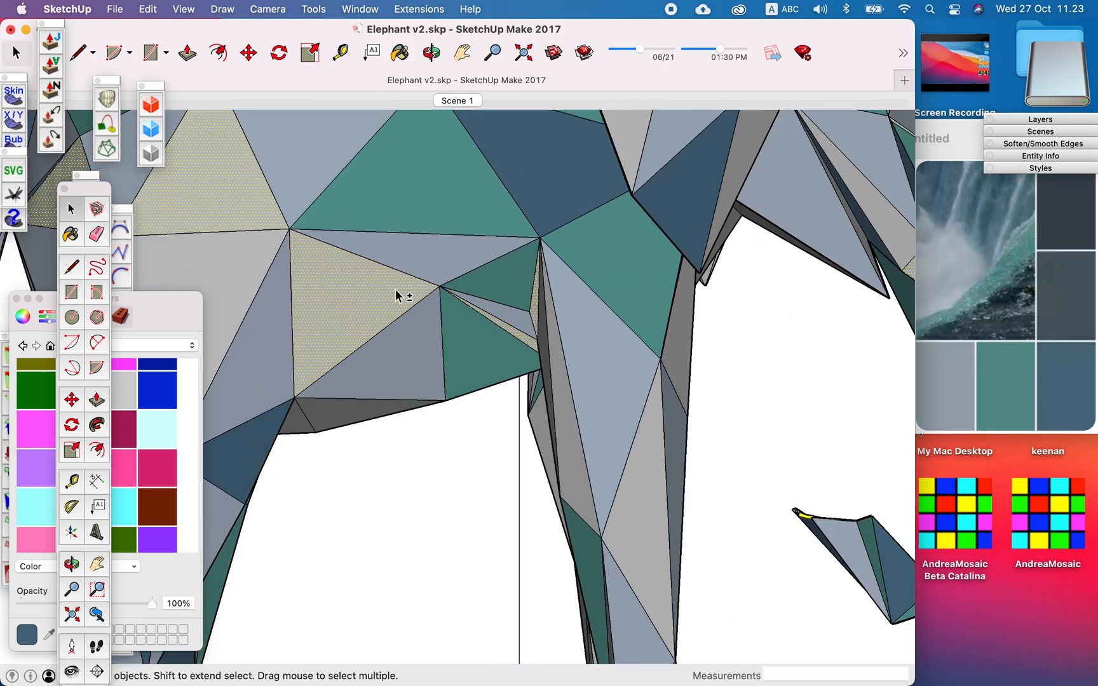
- Add unpainted faces on the far and near front legs to the fourth selection
scroll(564, 448, "up", 6, "shift")
left_click(512, 423, "shift")
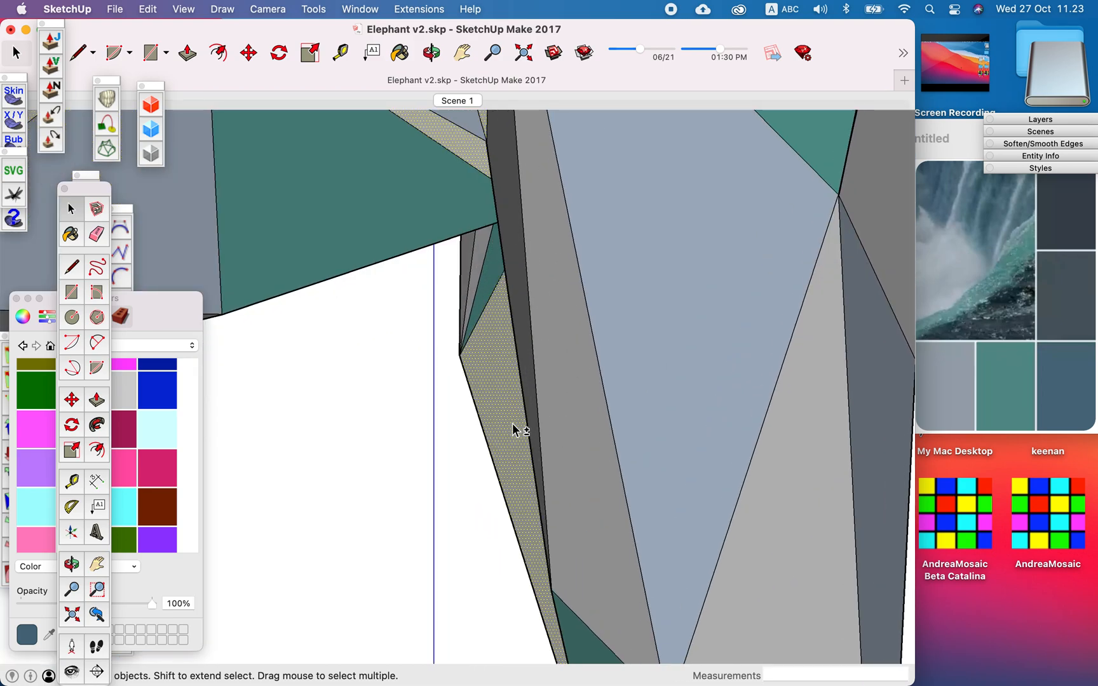
scroll(596, 296, "down", 5, "shift")
left_click(633, 389, "shift")
scroll(641, 333, "down", 5, "shift")
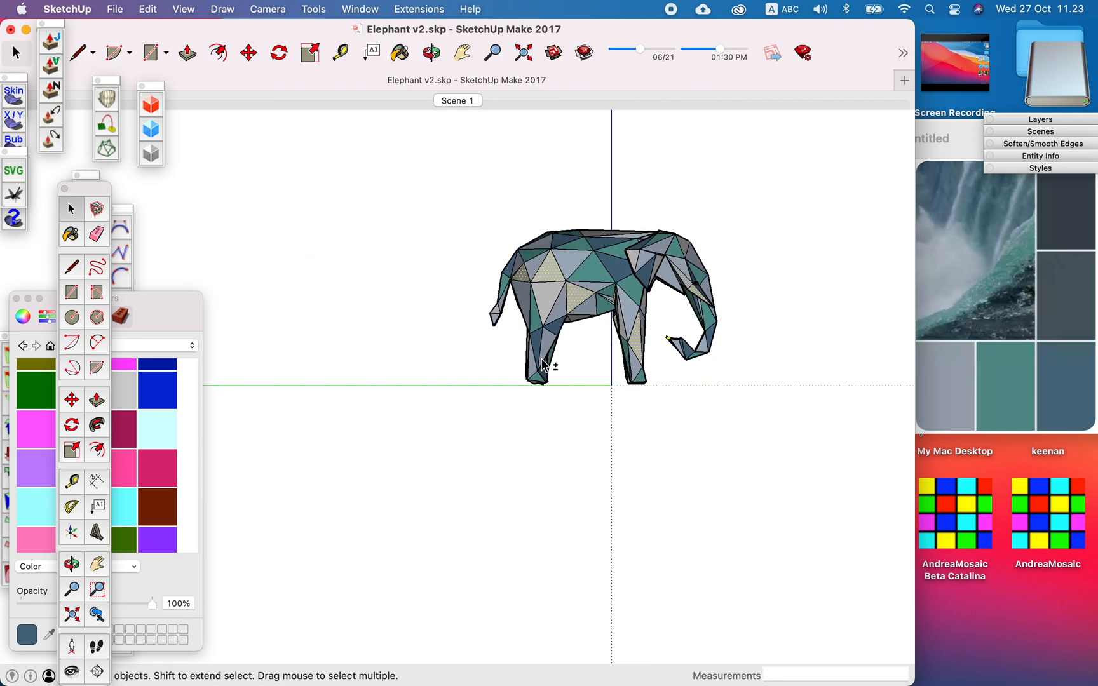
- Add the unpainted strip along the far hind leg and the grey face near the tail's tip to the fourth selection
scroll(543, 366, "up", 5, "shift")
scroll(498, 452, "up", 4, "shift")
left_click(451, 378, "shift")
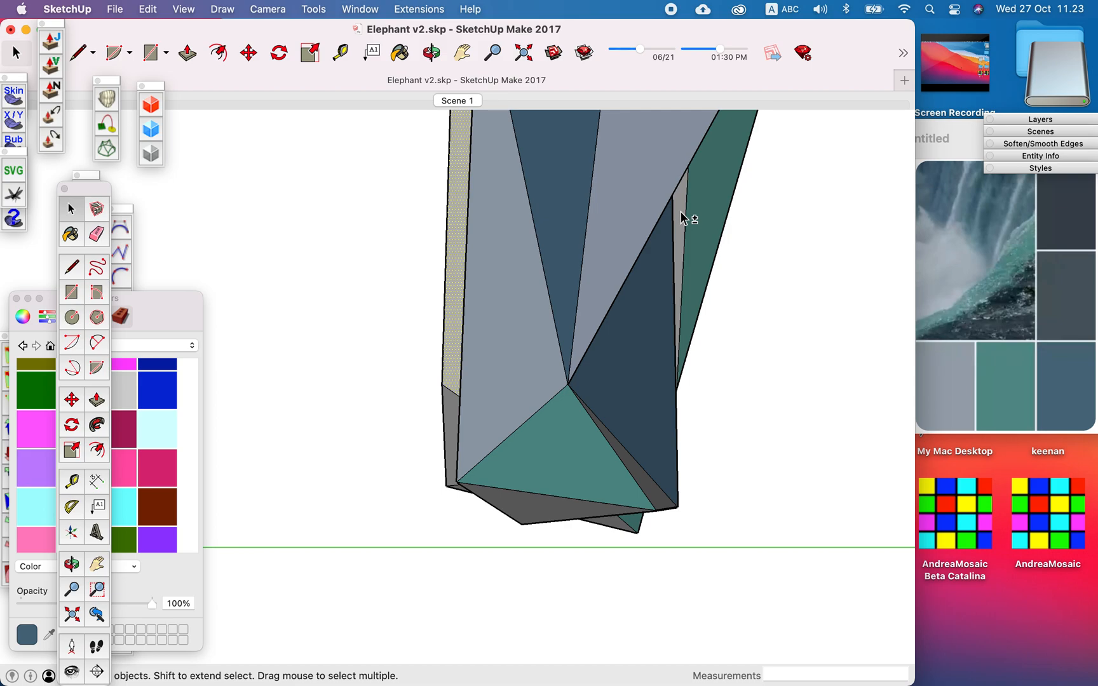
scroll(632, 397, "down", 6, "shift")
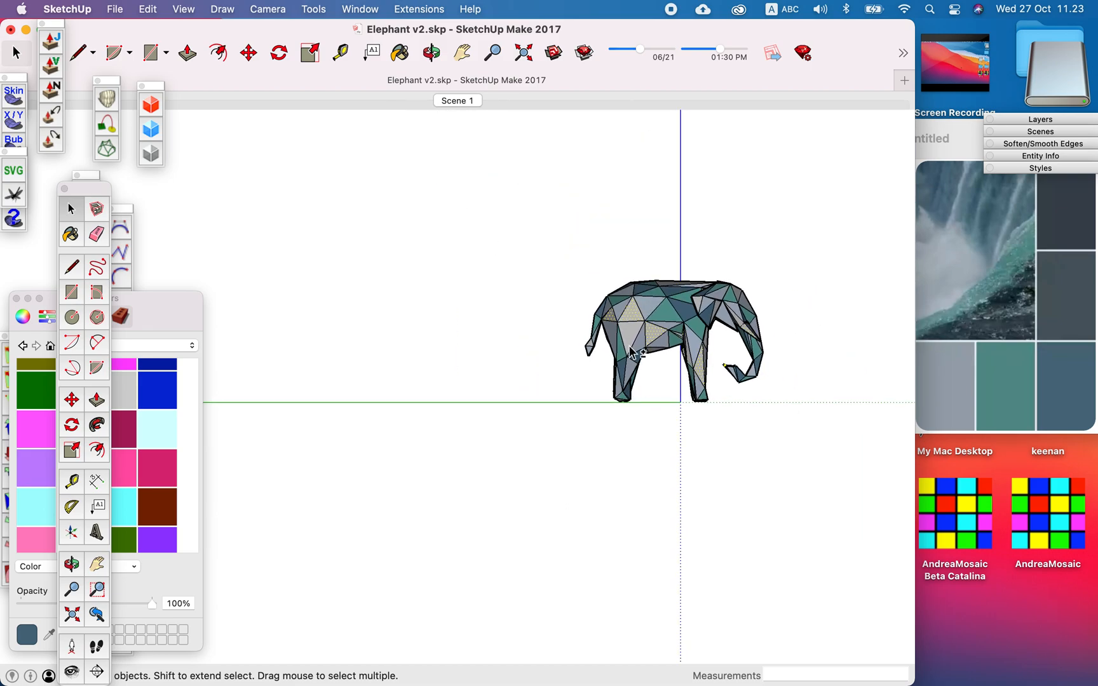
scroll(594, 350, "up", 8, "shift")
left_click(583, 375, "shift")
scroll(521, 476, "down", 1, "shift")
scroll(521, 473, "down", 8)
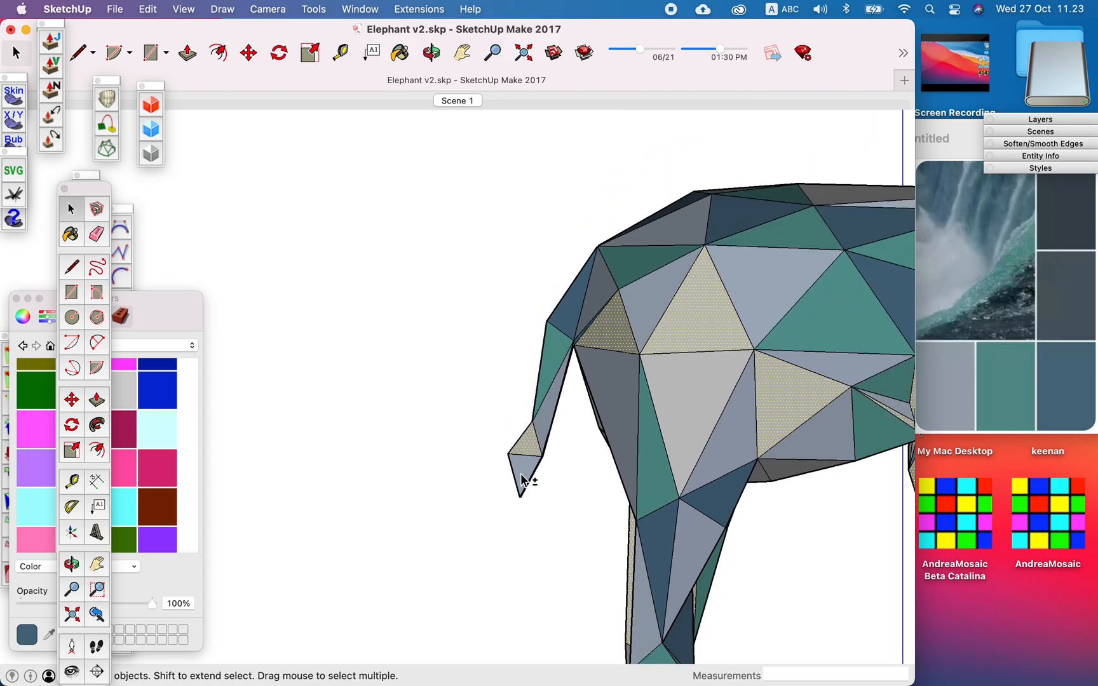
- Sample the dark slate-grey swatch from the palette image and paint the fourth face selection with it
left_click(49, 636)
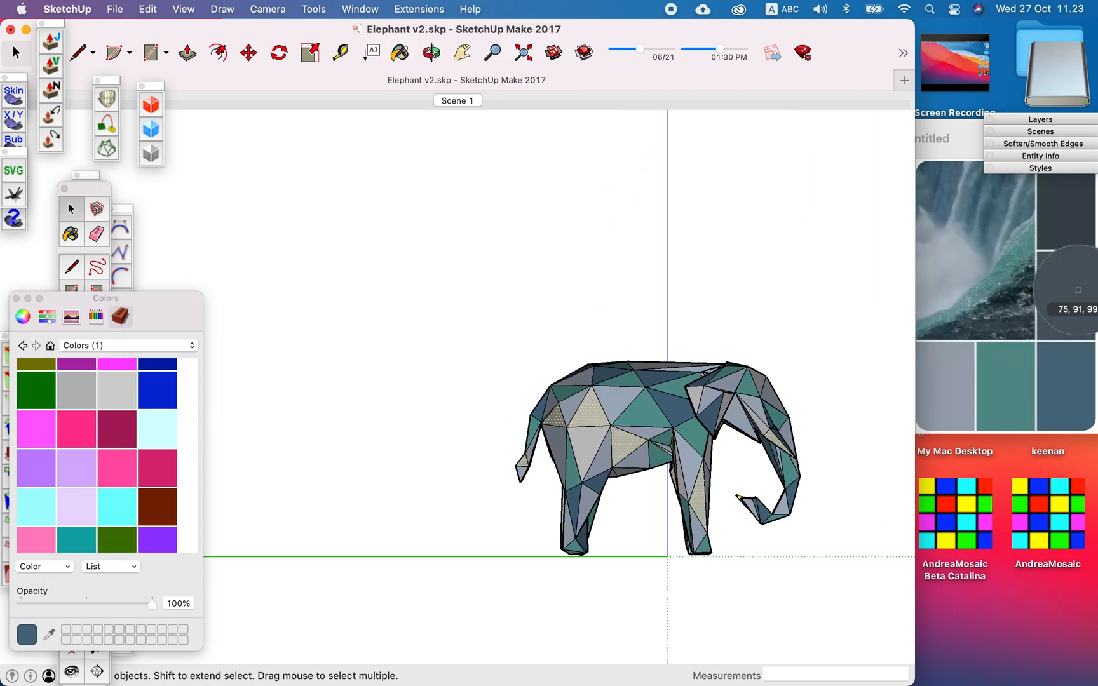
left_click(1051, 312)
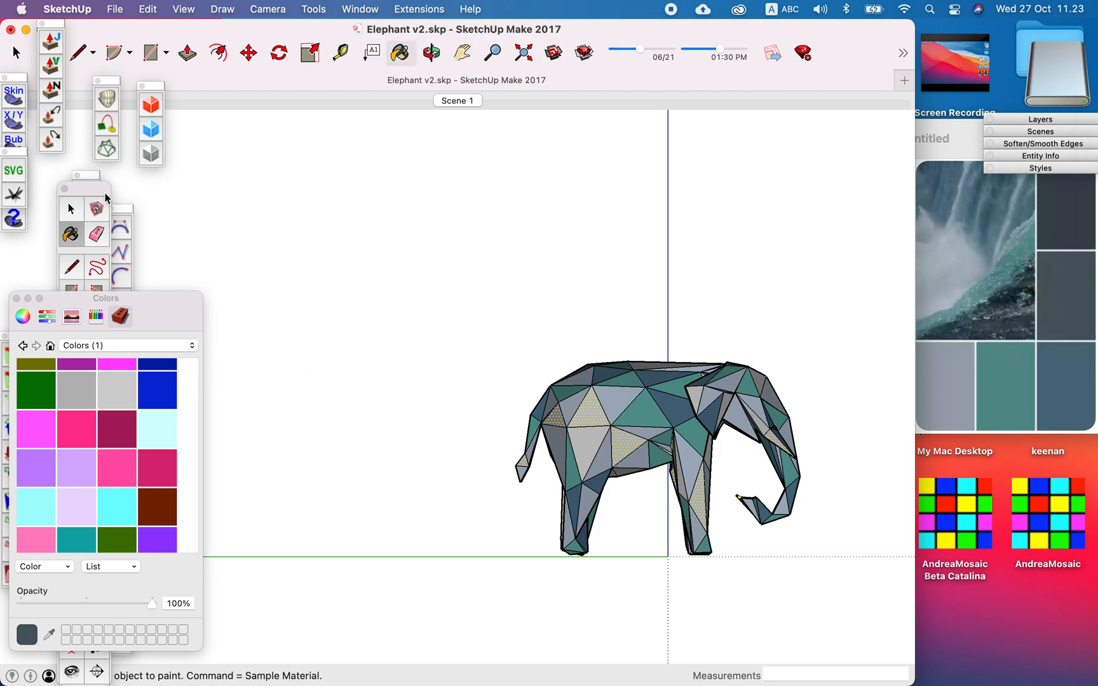
left_click(624, 449, "shift")
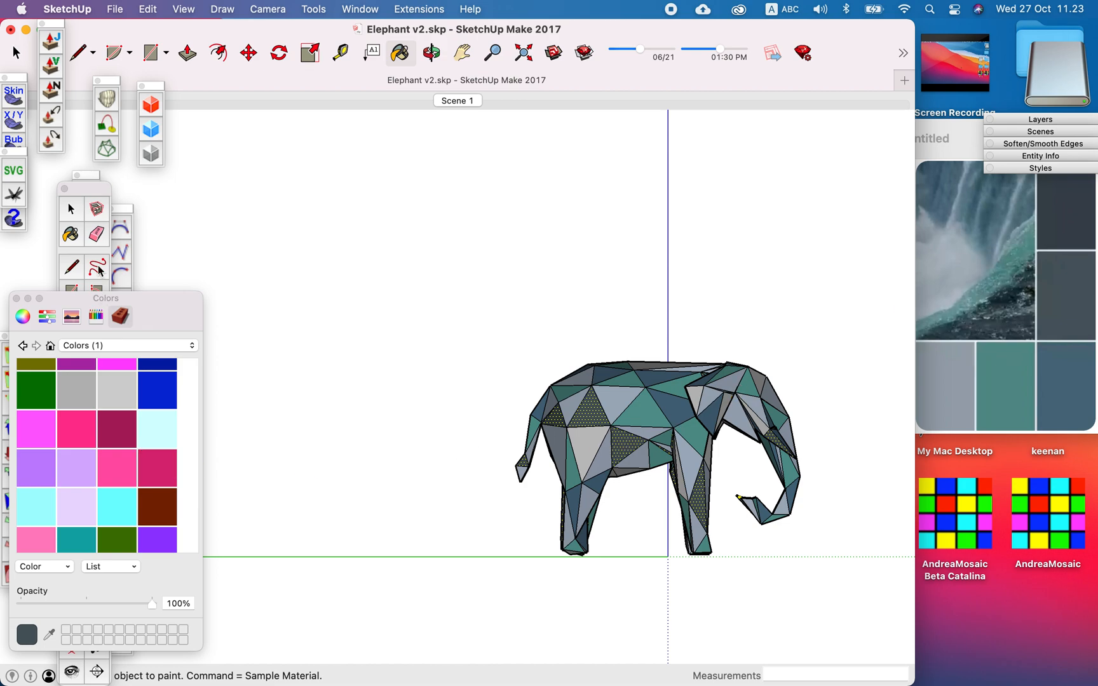
- Start a fifth face selection with the unpainted grey faces at the trunk's tip and the narrow strip along the upper trunk
left_click(72, 211)
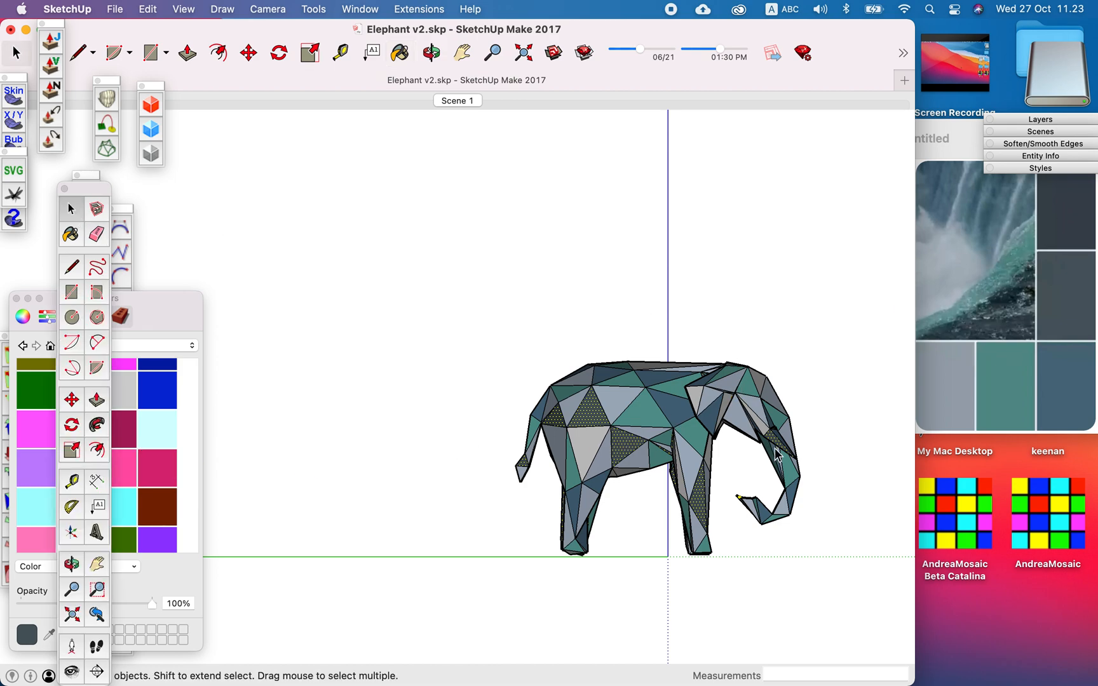
scroll(752, 511, "up", 10)
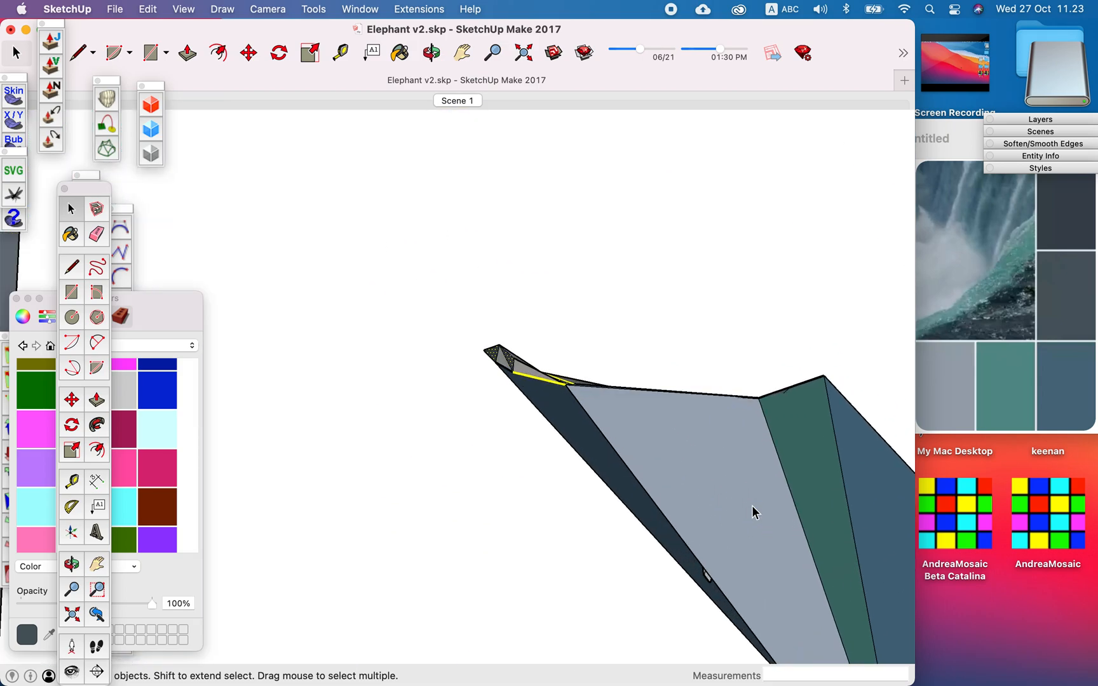
scroll(527, 376, "up", 3)
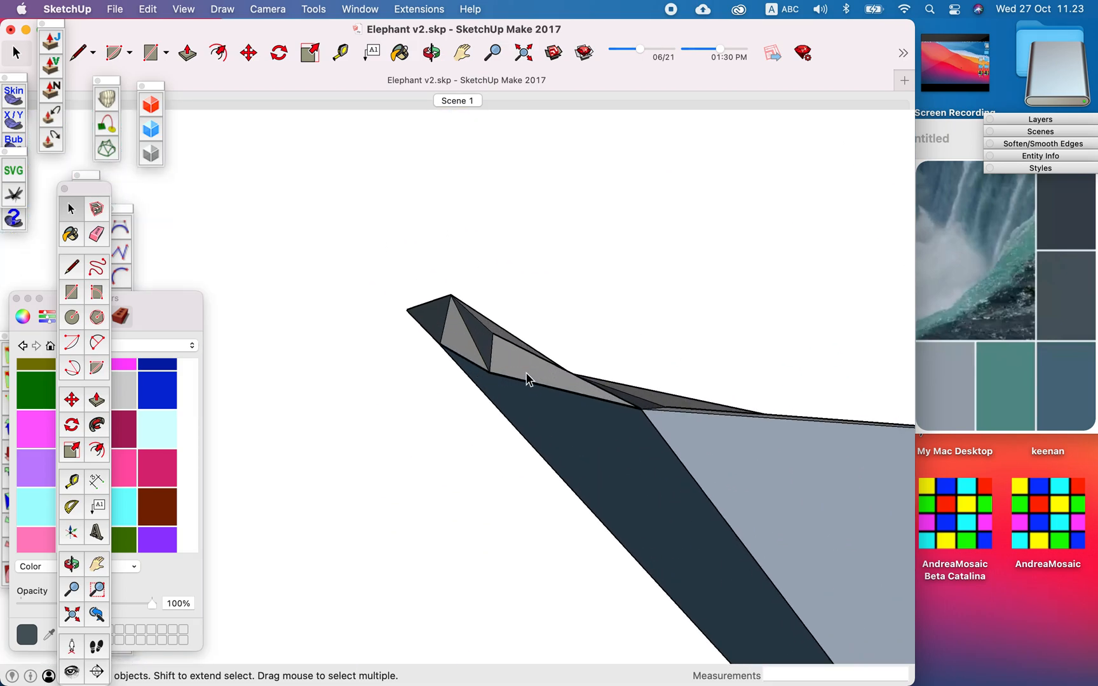
left_click(452, 337)
left_click(535, 374, "shift")
scroll(488, 351, "down", 2)
scroll(490, 356, "down", 4)
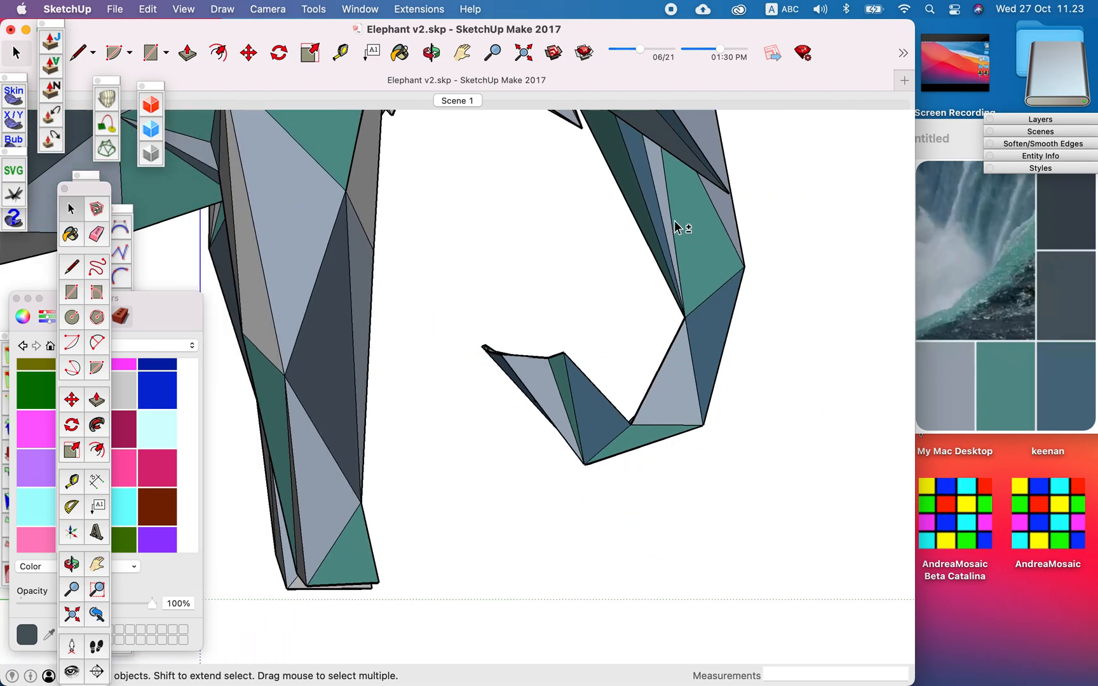
scroll(673, 222, "up", 3)
scroll(673, 222, "up", 2)
left_click(654, 201, "shift")
scroll(696, 363, "down", 2)
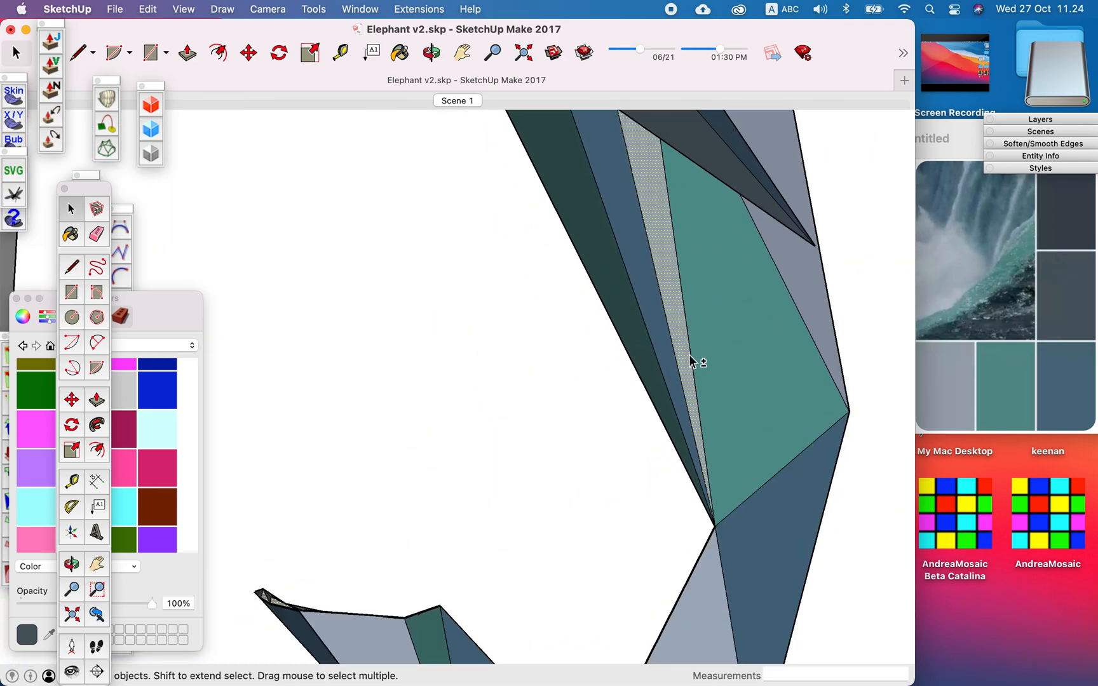
- Add unpainted faces on the forehead, the cheek and the near ear to the fifth selection
scroll(766, 359, "down", 4)
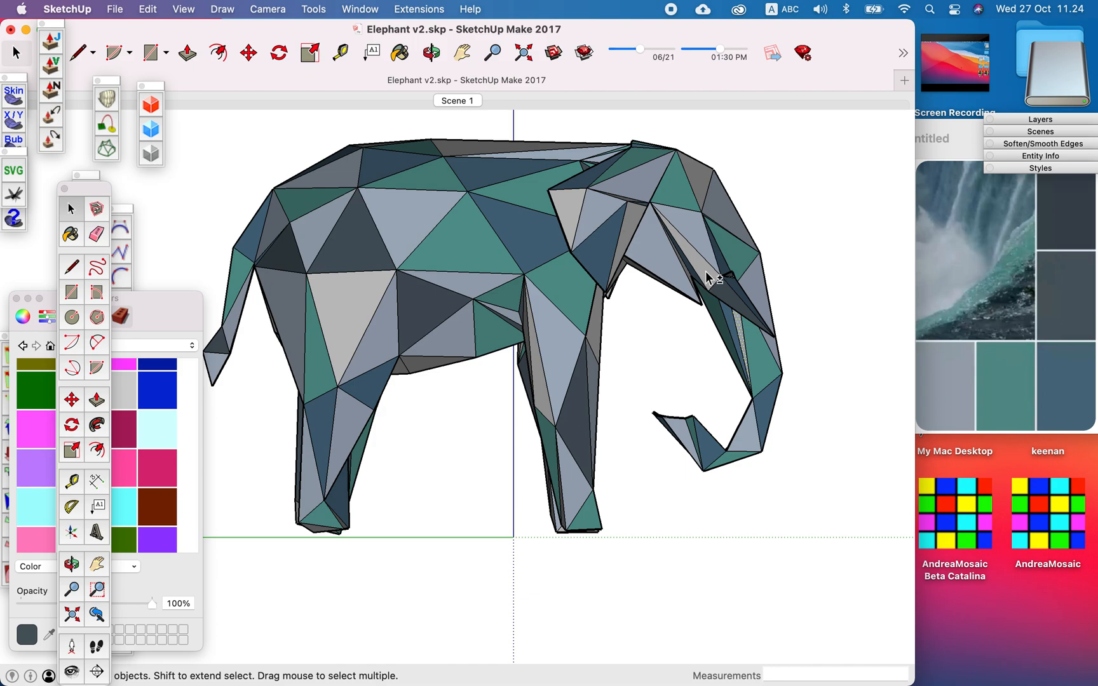
scroll(704, 179, "up", 4)
left_click(703, 179, "shift")
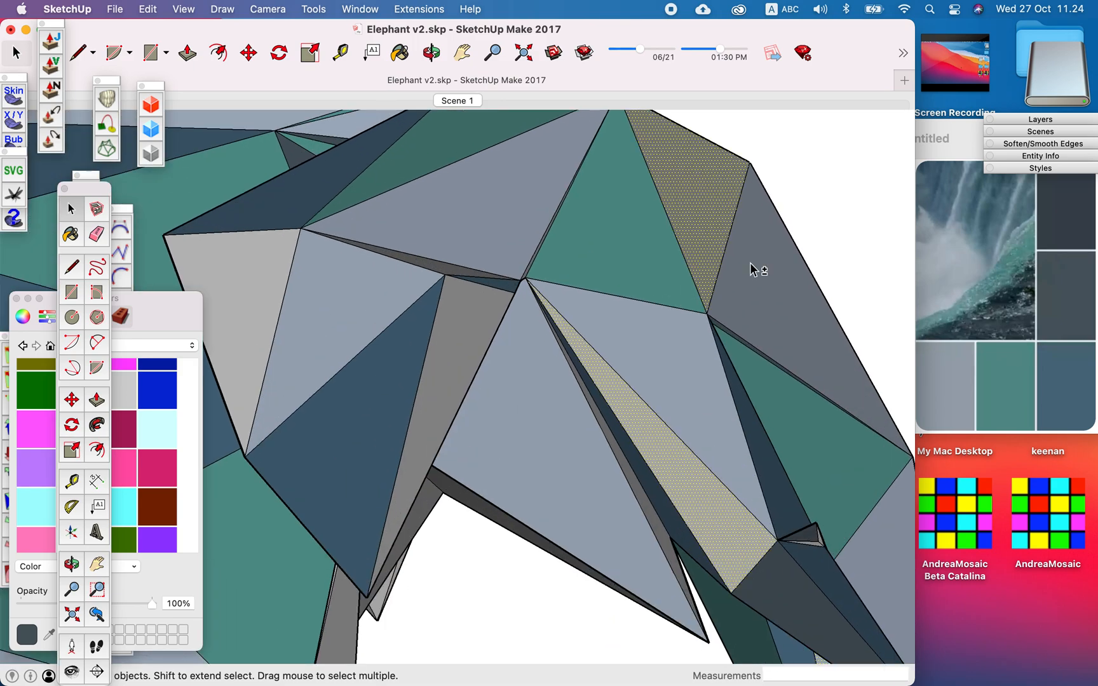
scroll(756, 277, "down", 3)
scroll(756, 276, "down", 1)
left_click(575, 278, "shift")
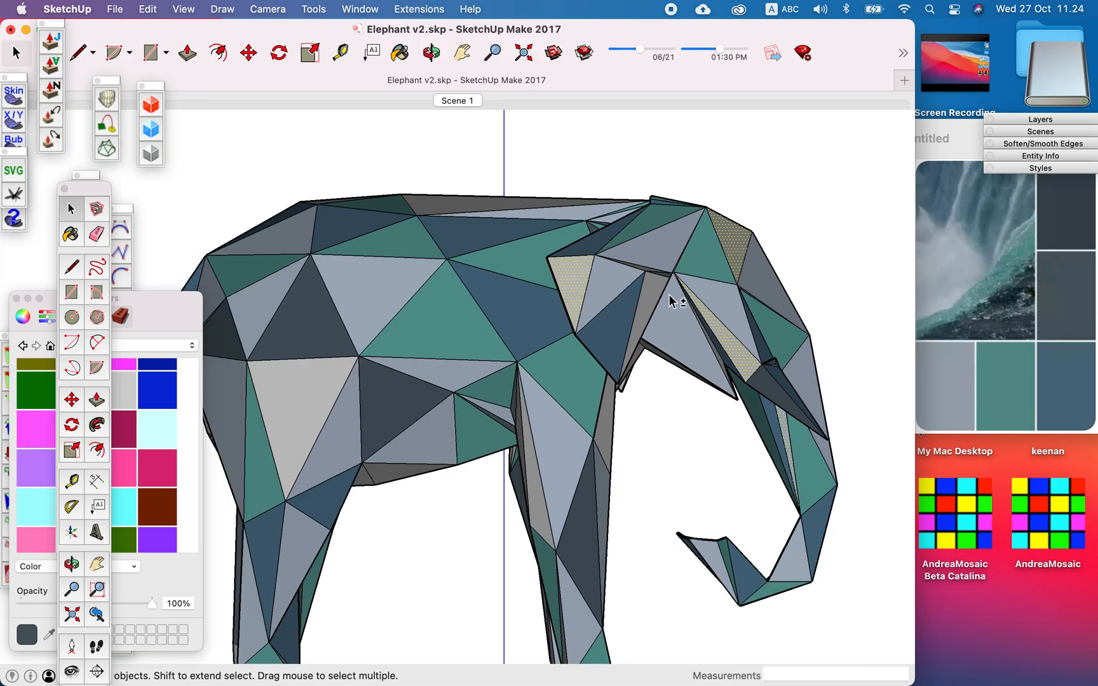
scroll(693, 232, "down", 3)
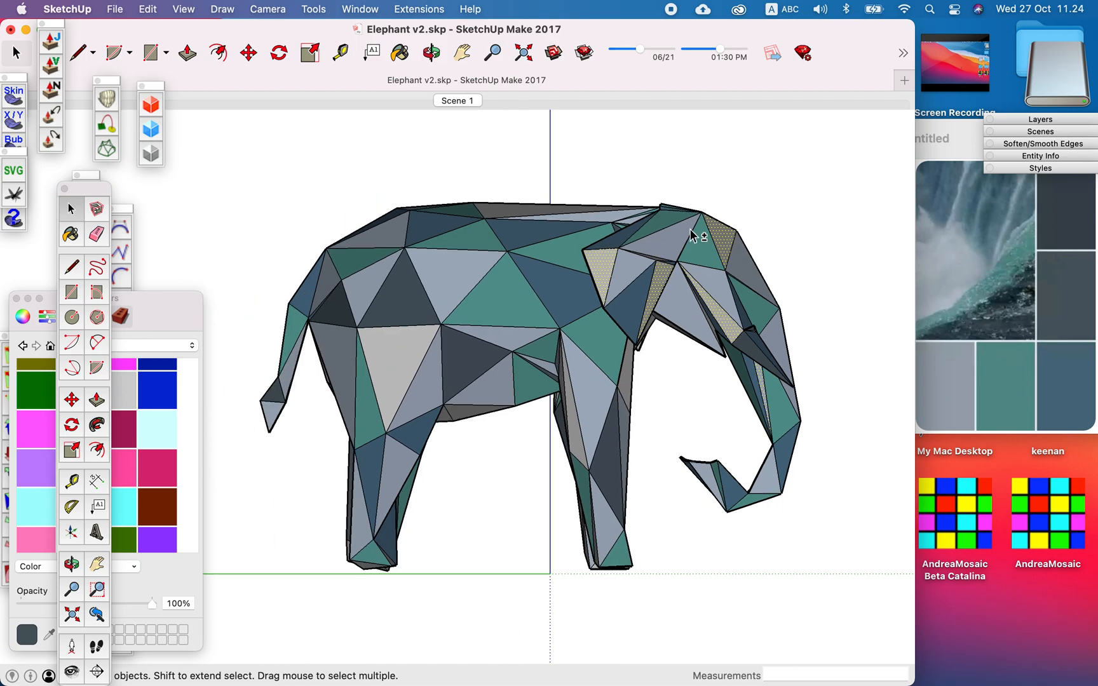
- Add the unpainted faces along the near front leg and the sliver on the far front leg to the fifth selection
scroll(617, 386, "up", 5)
scroll(612, 384, "up", 2)
left_click(695, 289, "shift")
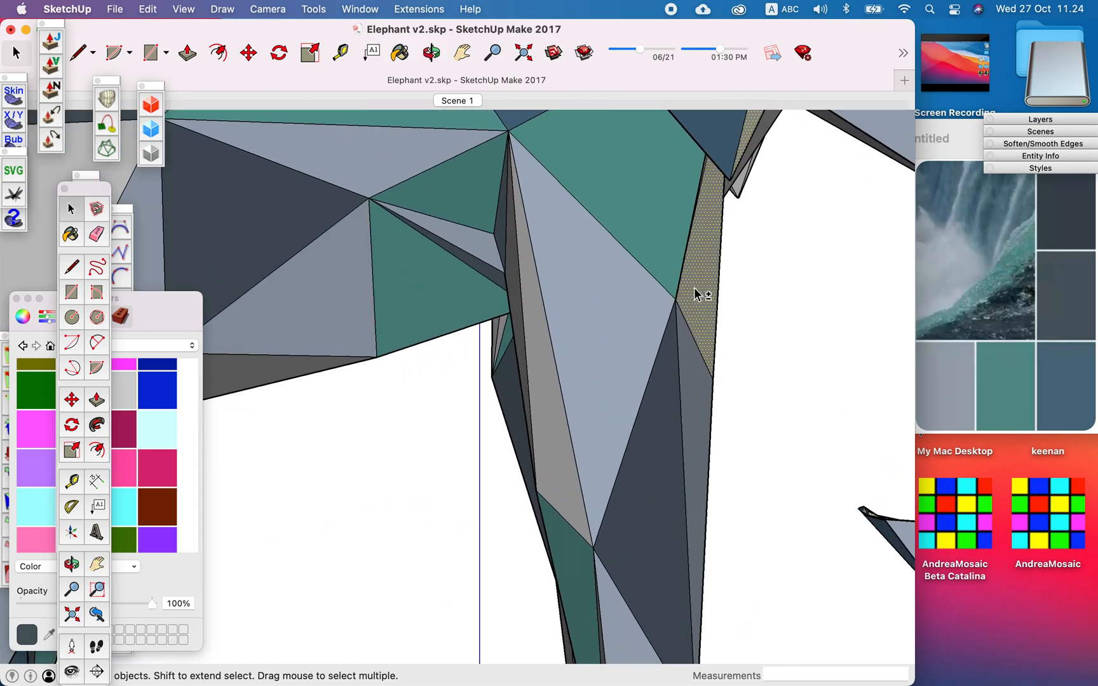
scroll(507, 326, "up", 5)
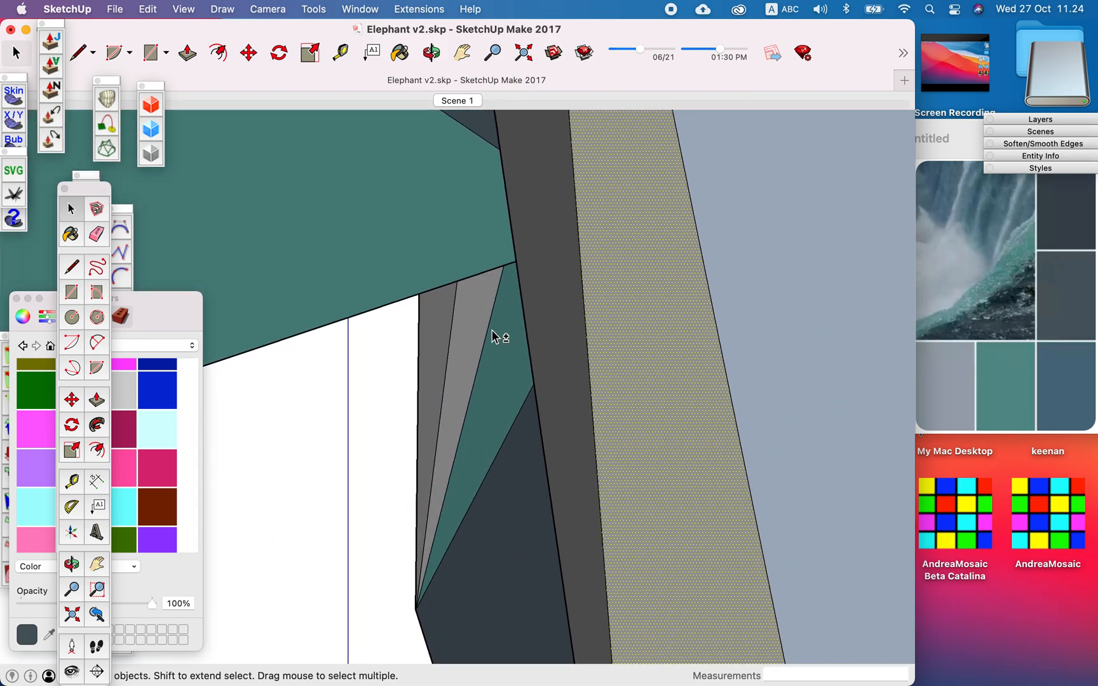
left_click(479, 321, "shift")
scroll(508, 180, "down", 5)
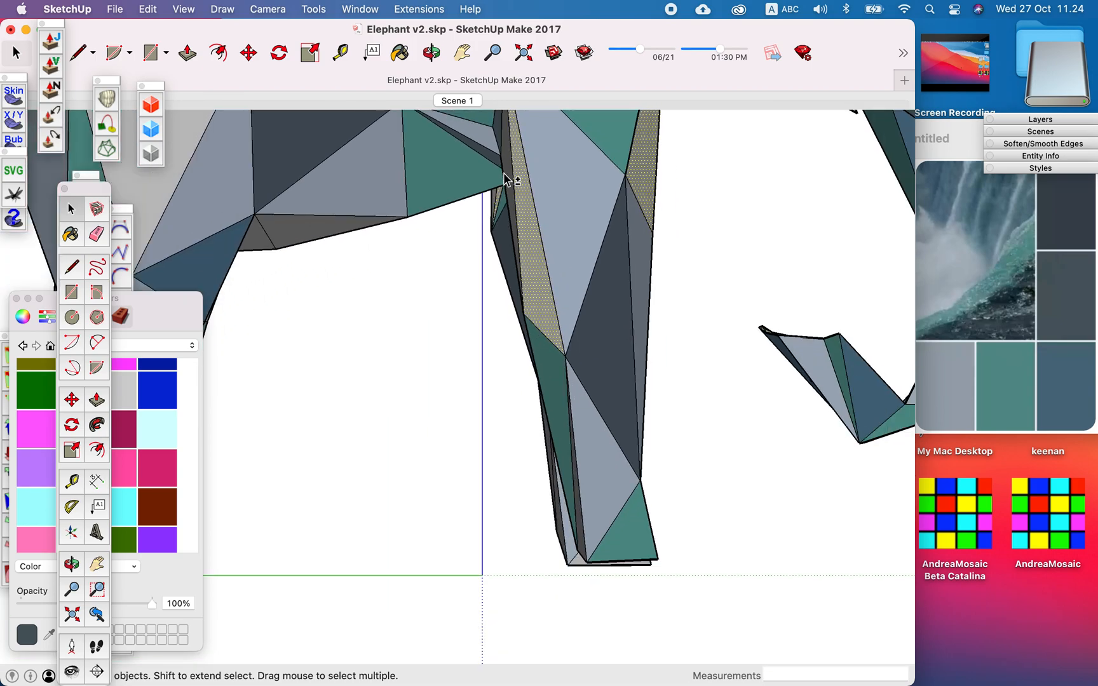
- Add the large unpainted triangle on the rear flank and the thin strip on the far hind thigh to the fifth selection
scroll(583, 553, "up", 5)
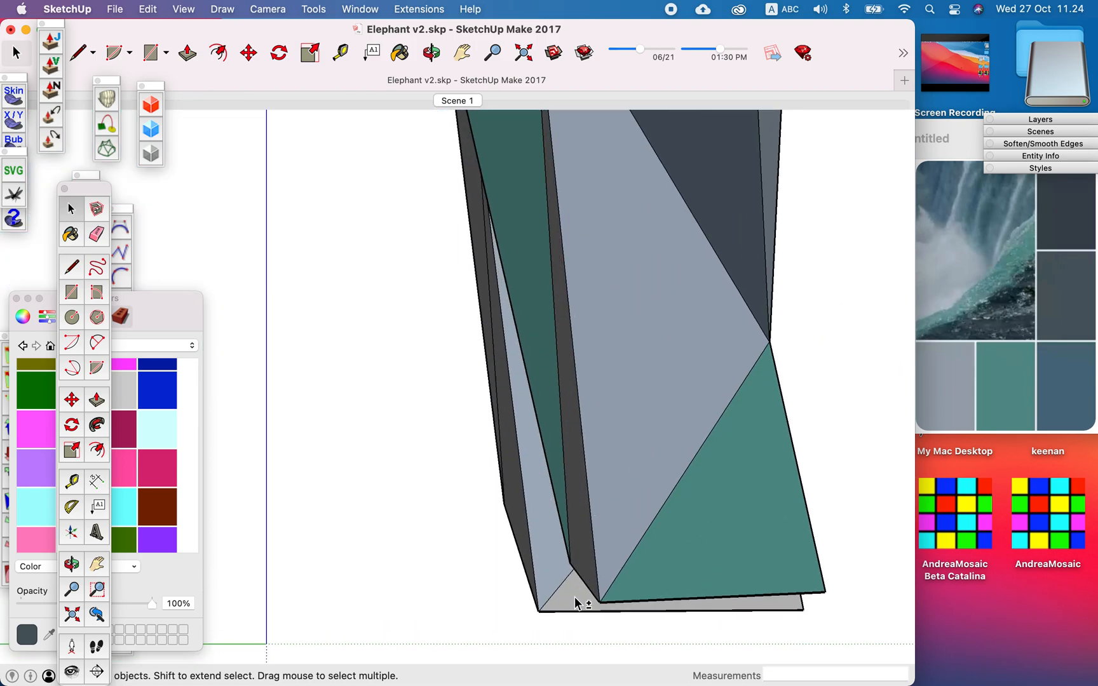
scroll(705, 528, "down", 5)
scroll(706, 524, "down", 5)
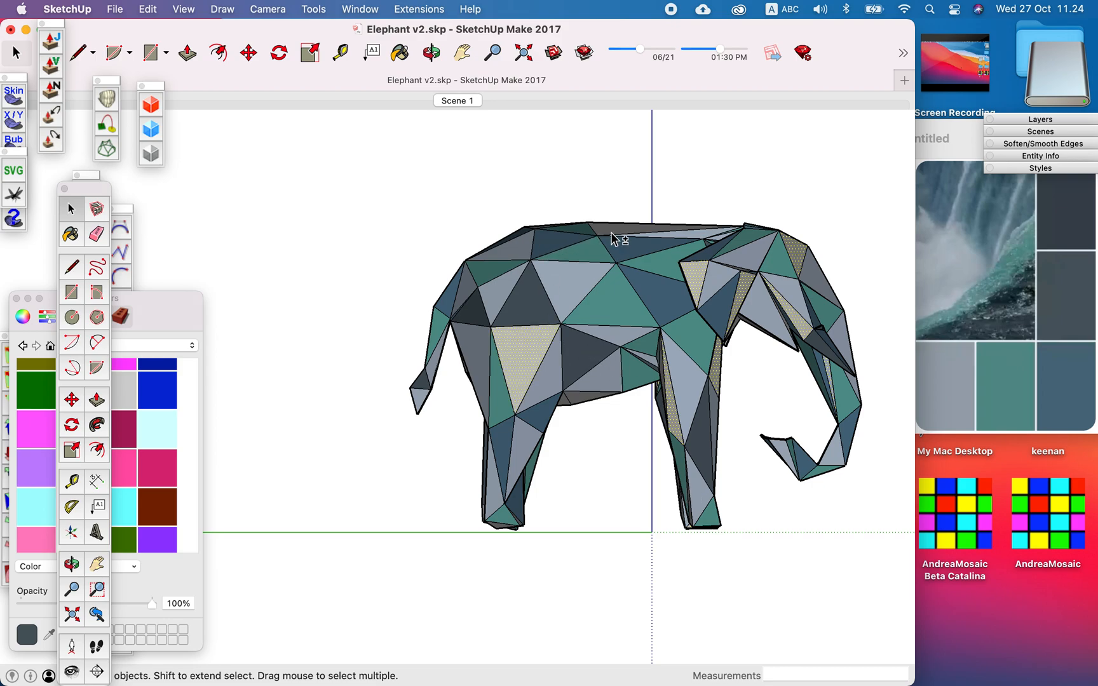
scroll(611, 239, "up", 5)
scroll(611, 238, "down", 6)
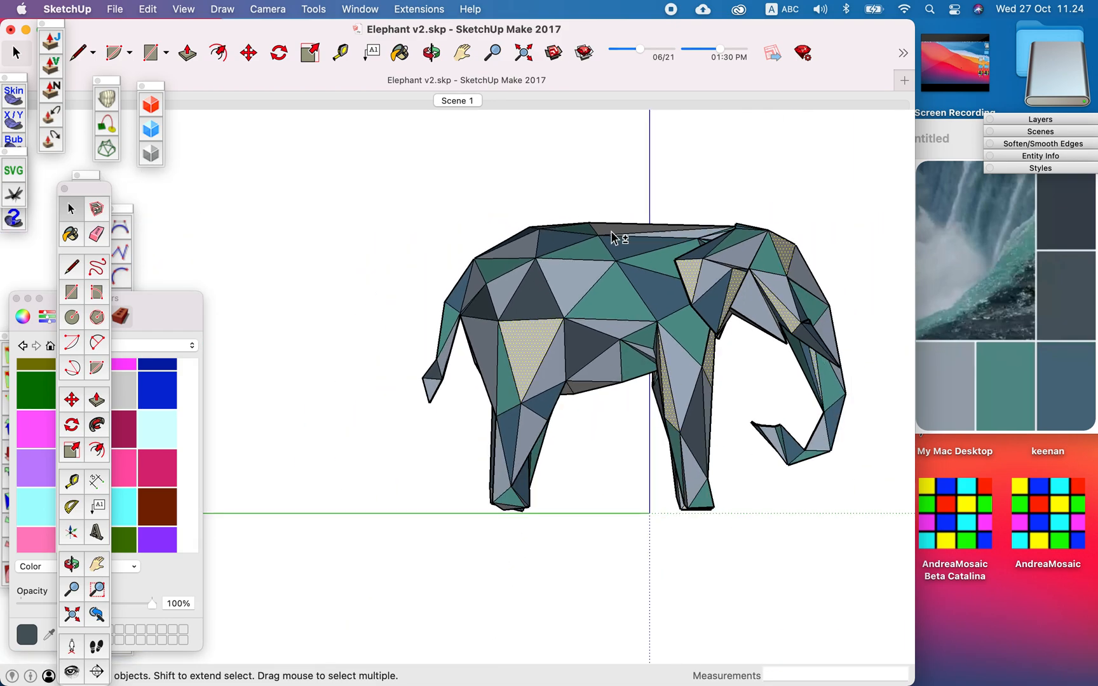
scroll(476, 324, "up", 6)
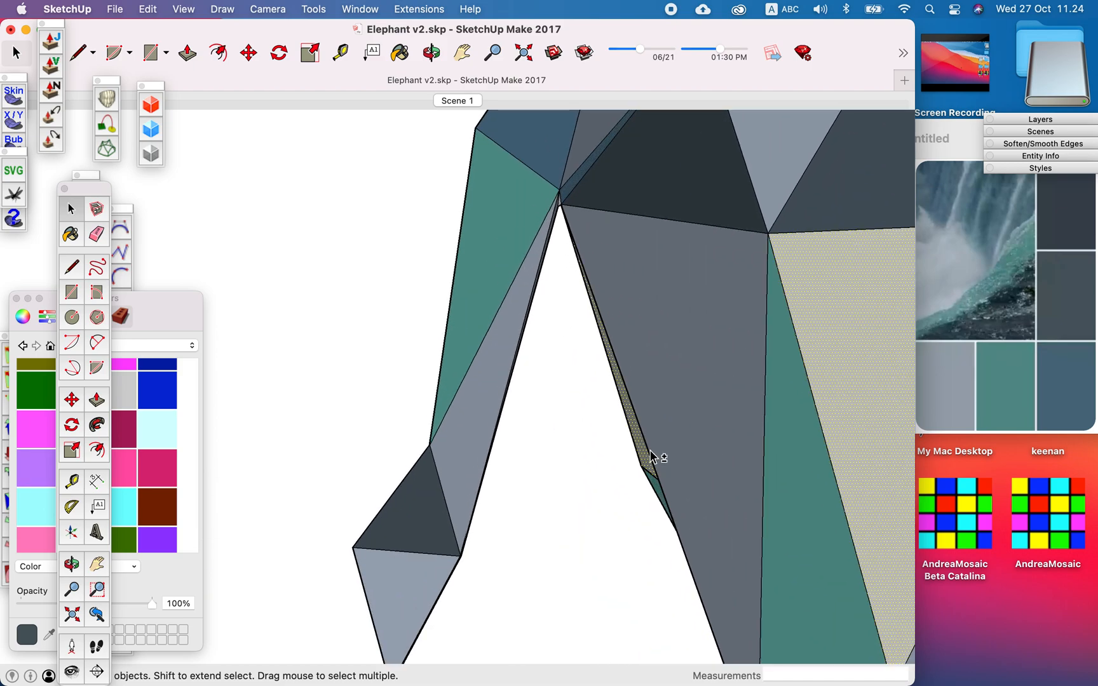
- Add the small unpainted face at the foot of the far hind leg to the fifth selection
scroll(651, 321, "down", 8)
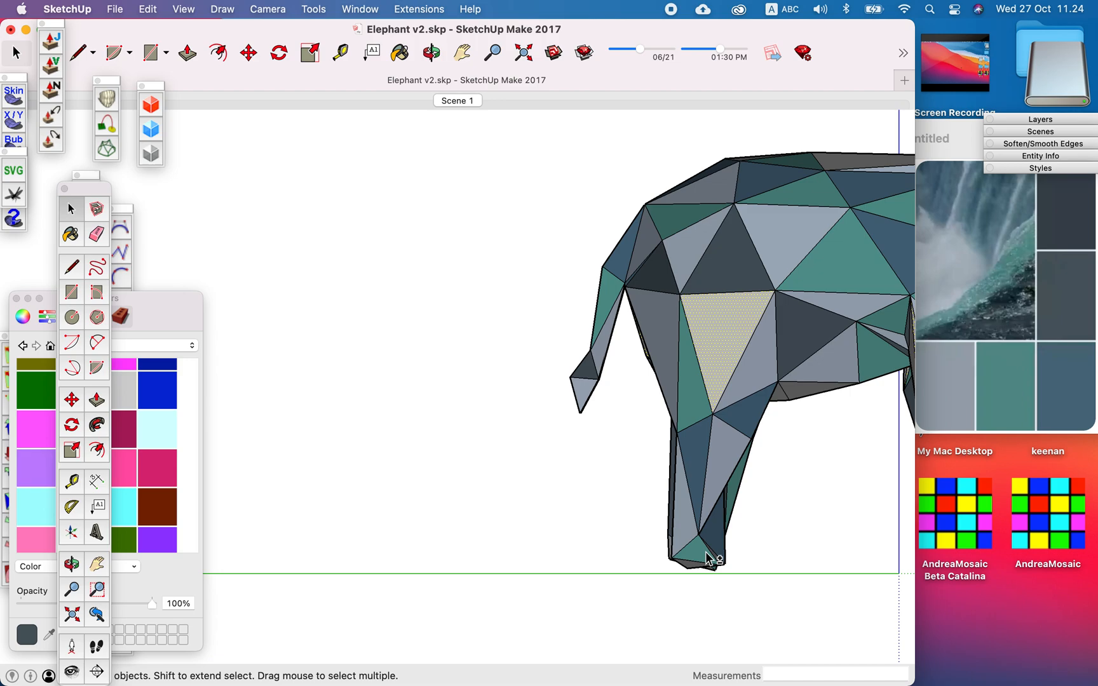
scroll(711, 559, "up", 5)
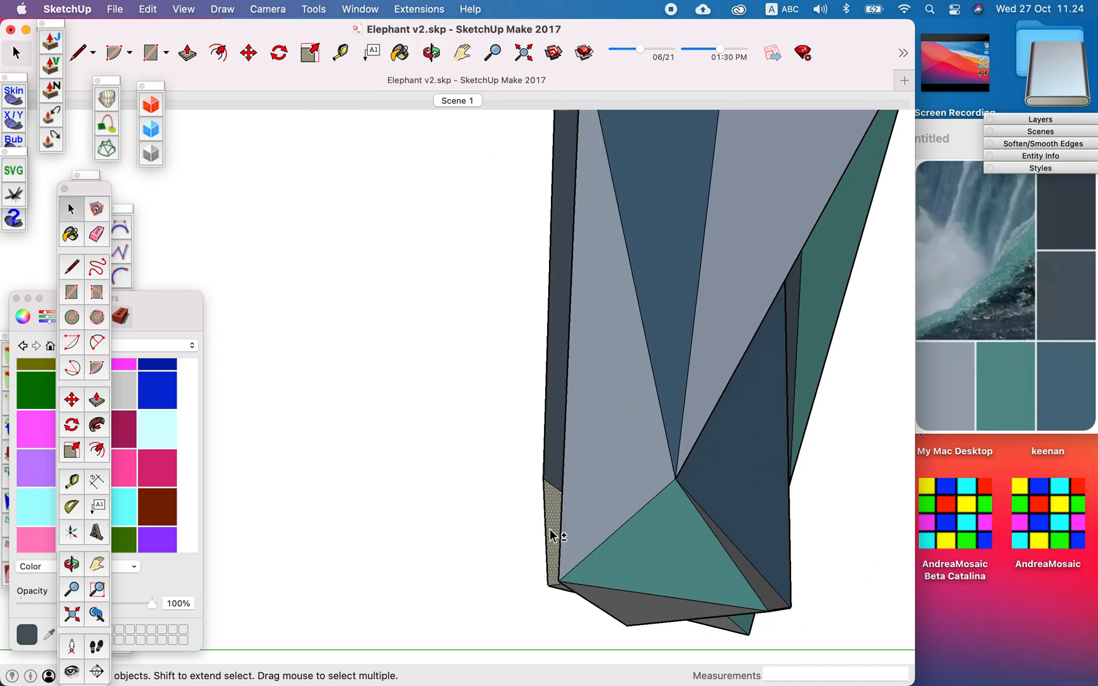
scroll(600, 512, "down", 7)
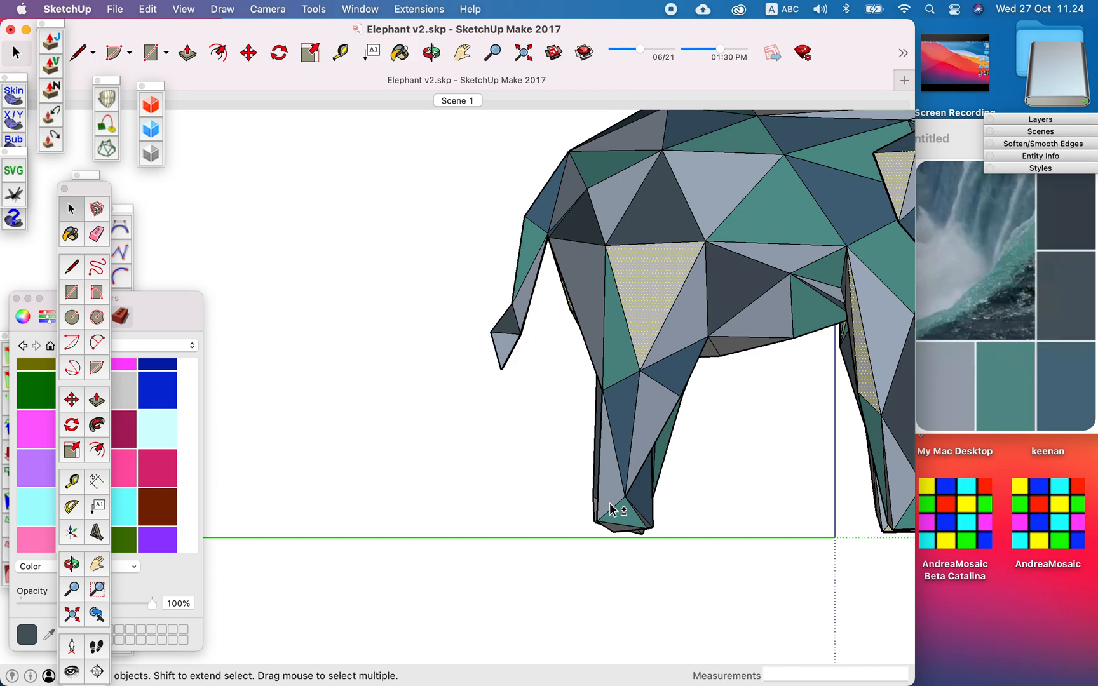
scroll(610, 509, "down", 2)
scroll(610, 509, "down", 5)
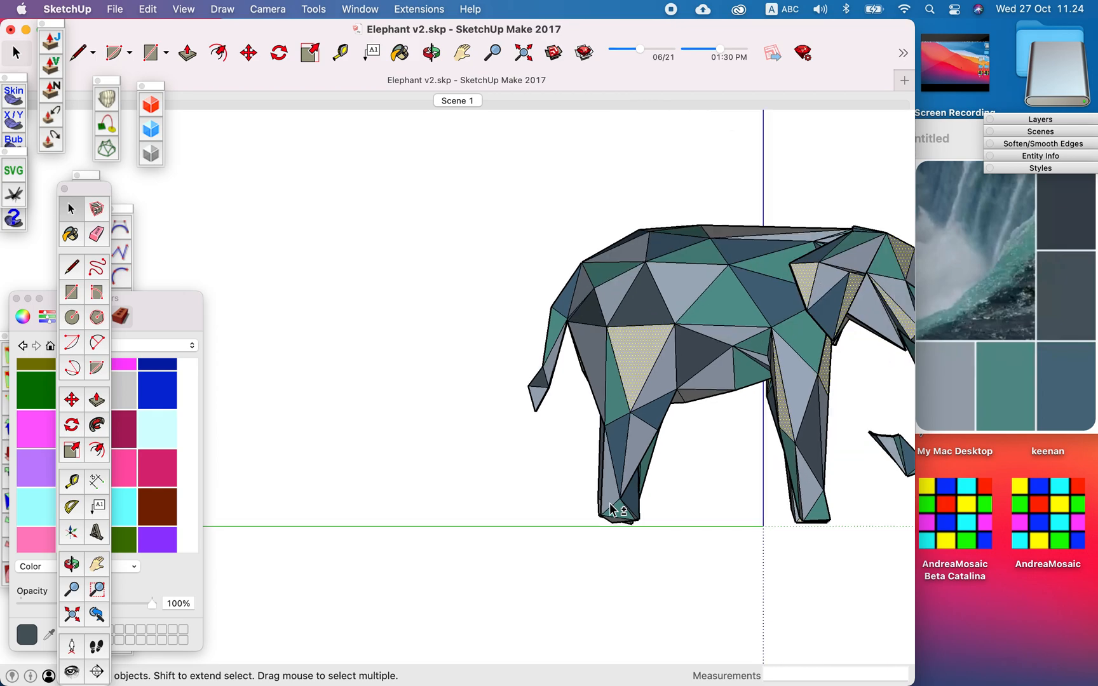
- Sample the darkest navy swatch from the palette image and paint the fifth face selection with it
left_click(71, 235)
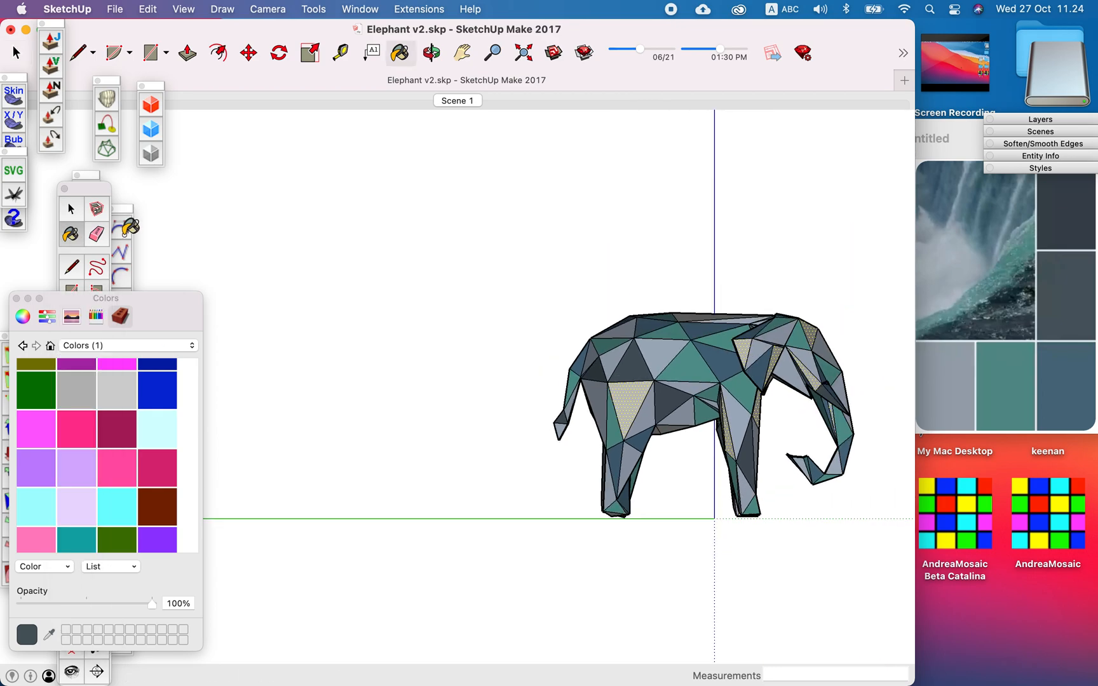
left_click(51, 635)
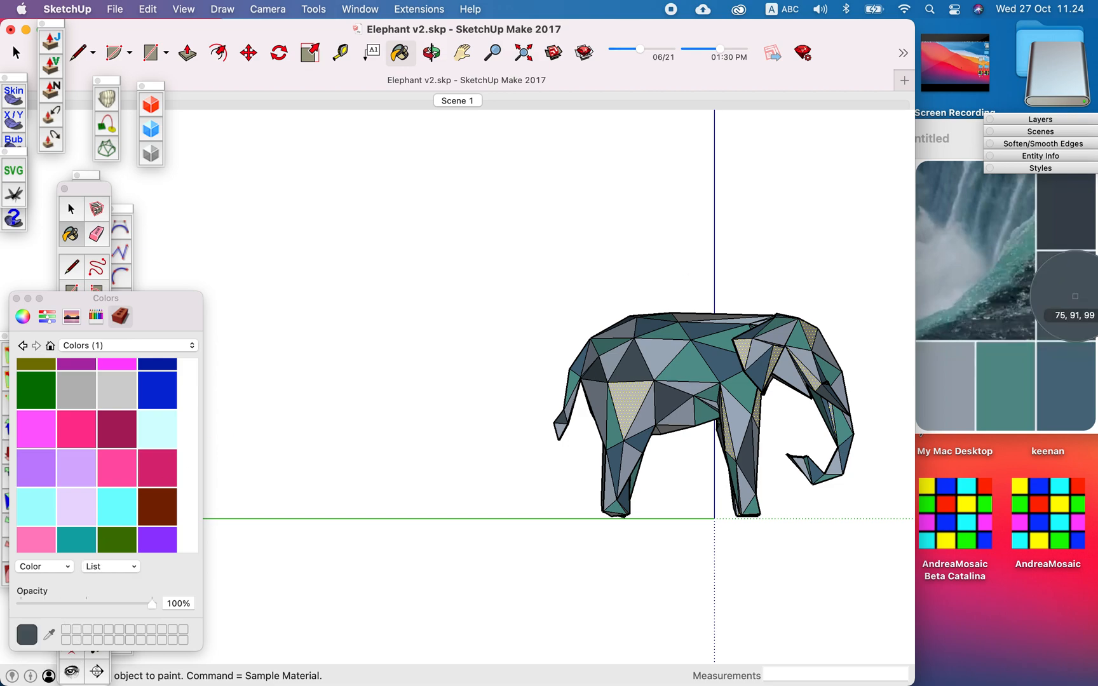
left_click(1065, 198)
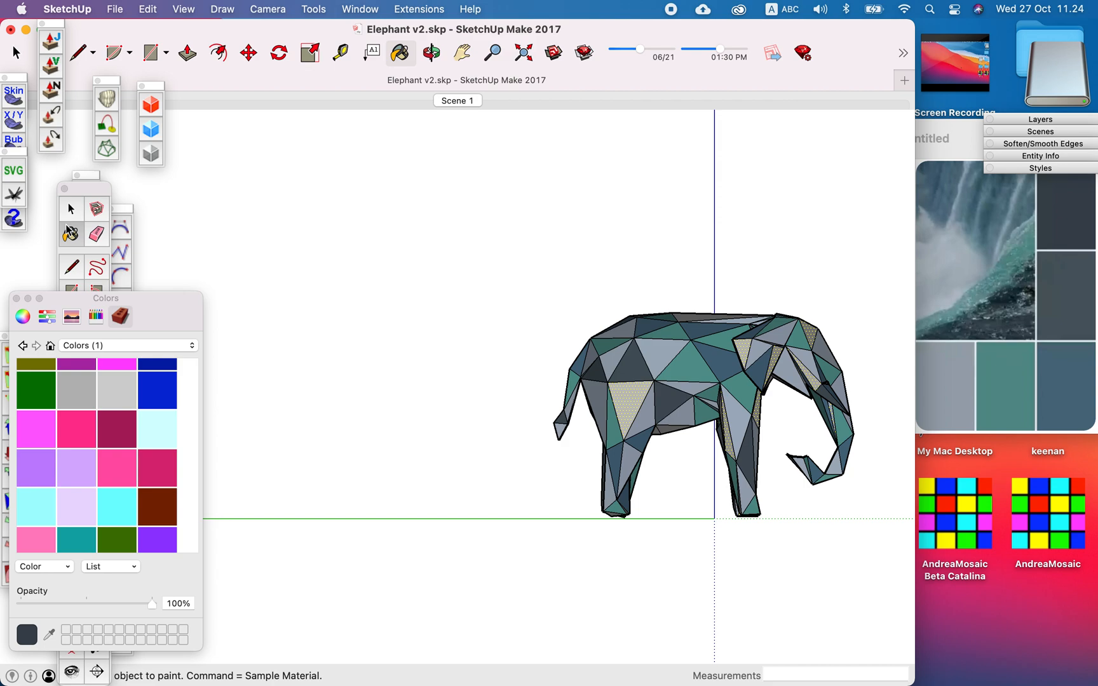
left_click(630, 404)
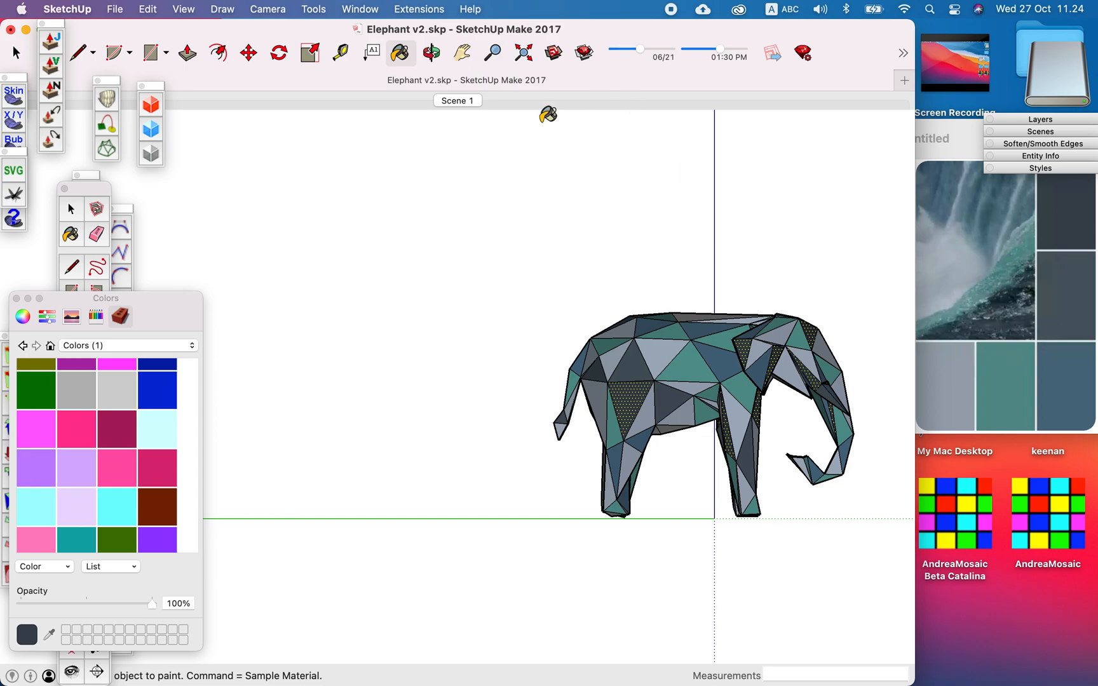
- Return to the Scene 1 view and hide the model axes in the style's modeling settings
left_click(454, 100)
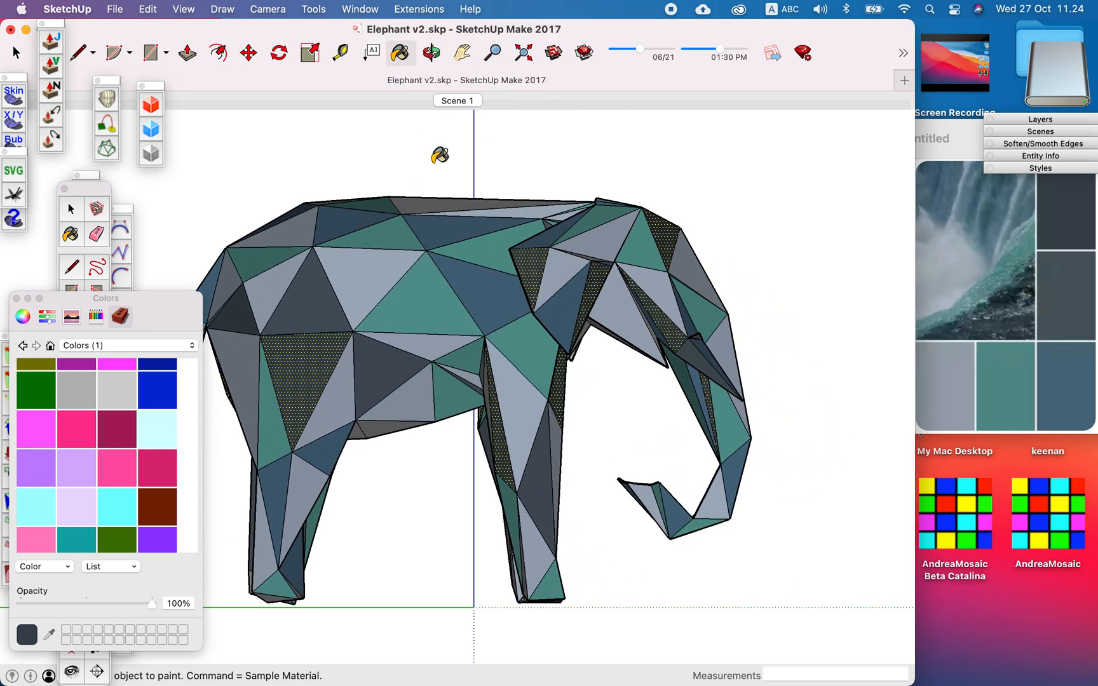
left_click(360, 9)
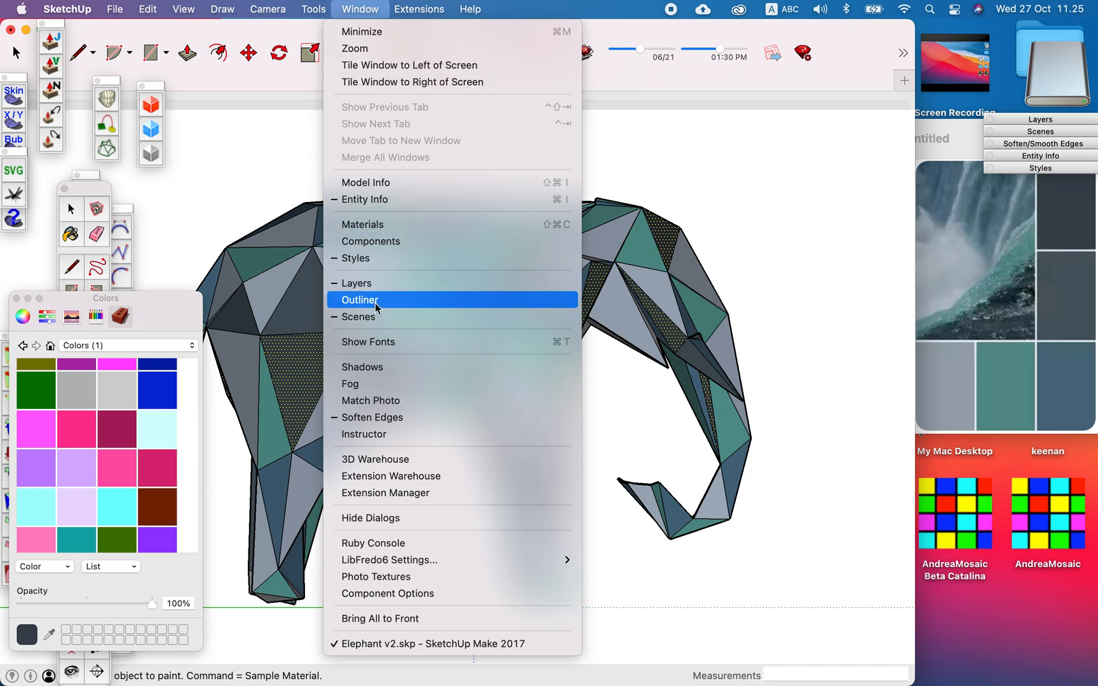
left_click(360, 260)
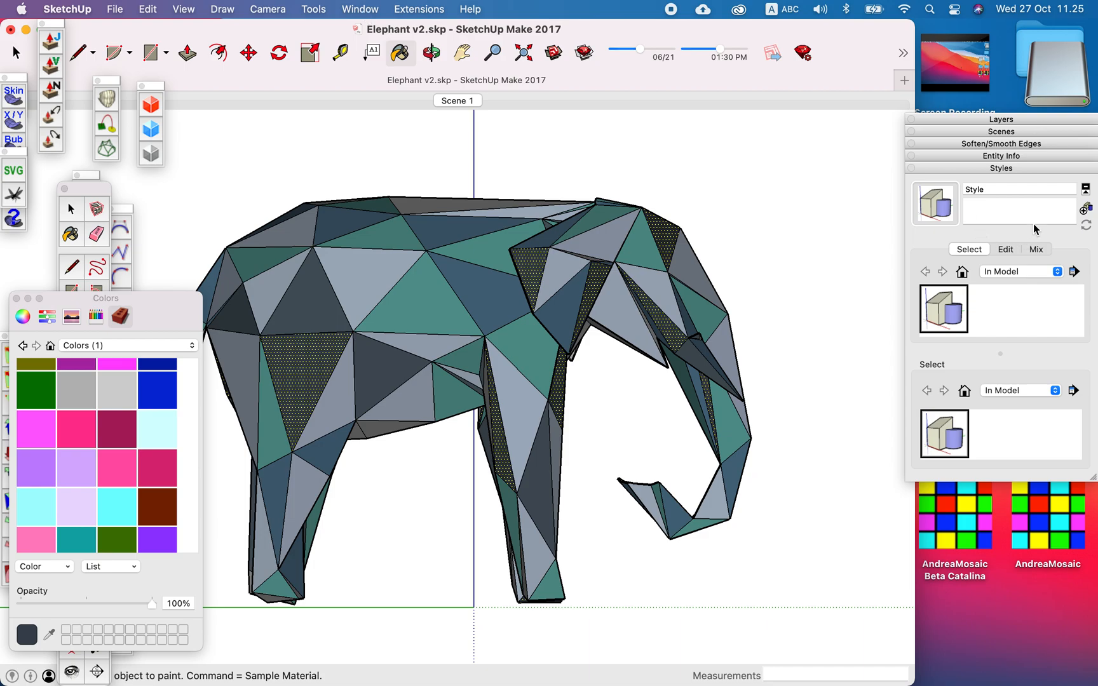
left_click(1006, 254)
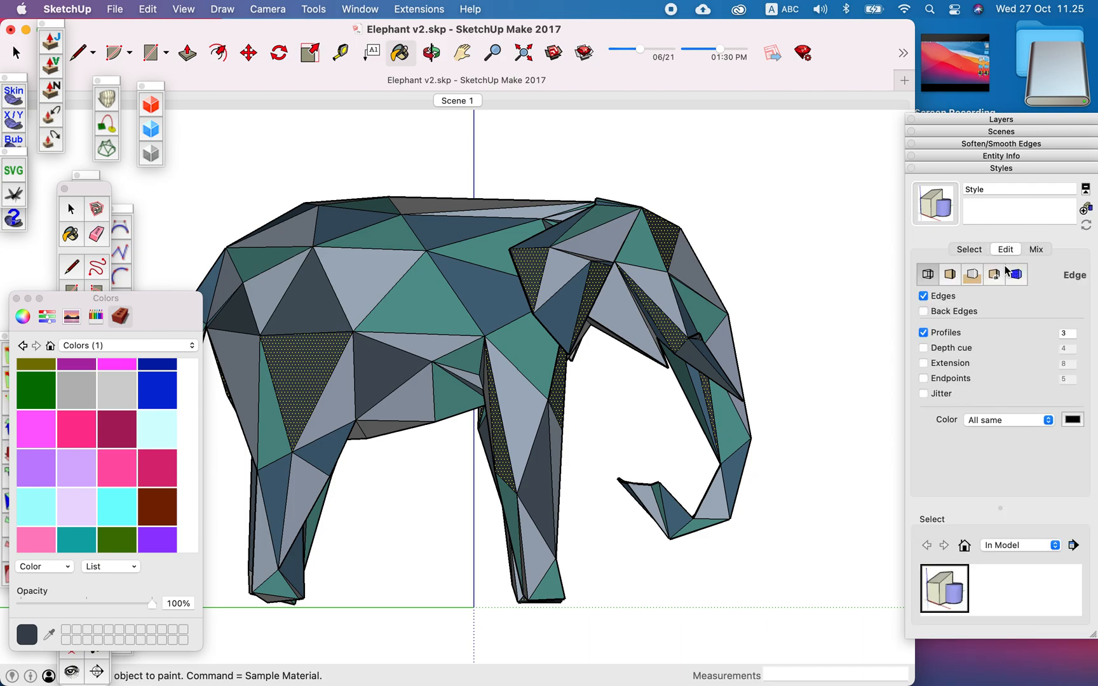
left_click(1016, 275)
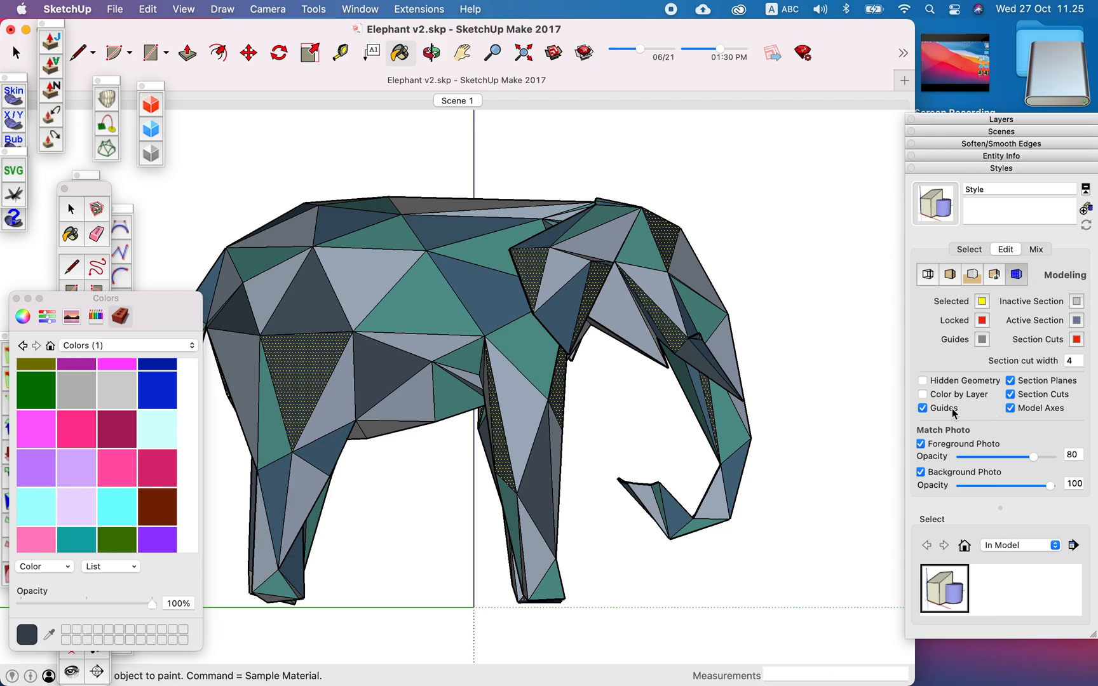
left_click(1010, 409)
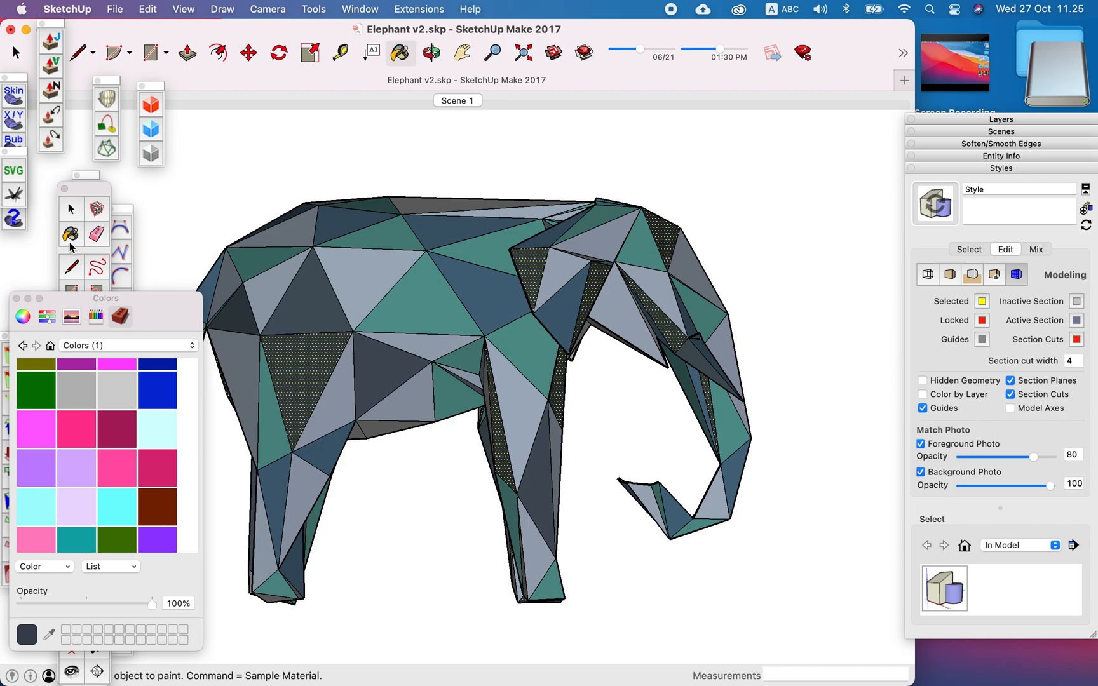
- Clear the face selection and move the Colors window clear of the elephant's tail
left_click(70, 210)
left_click(762, 150)
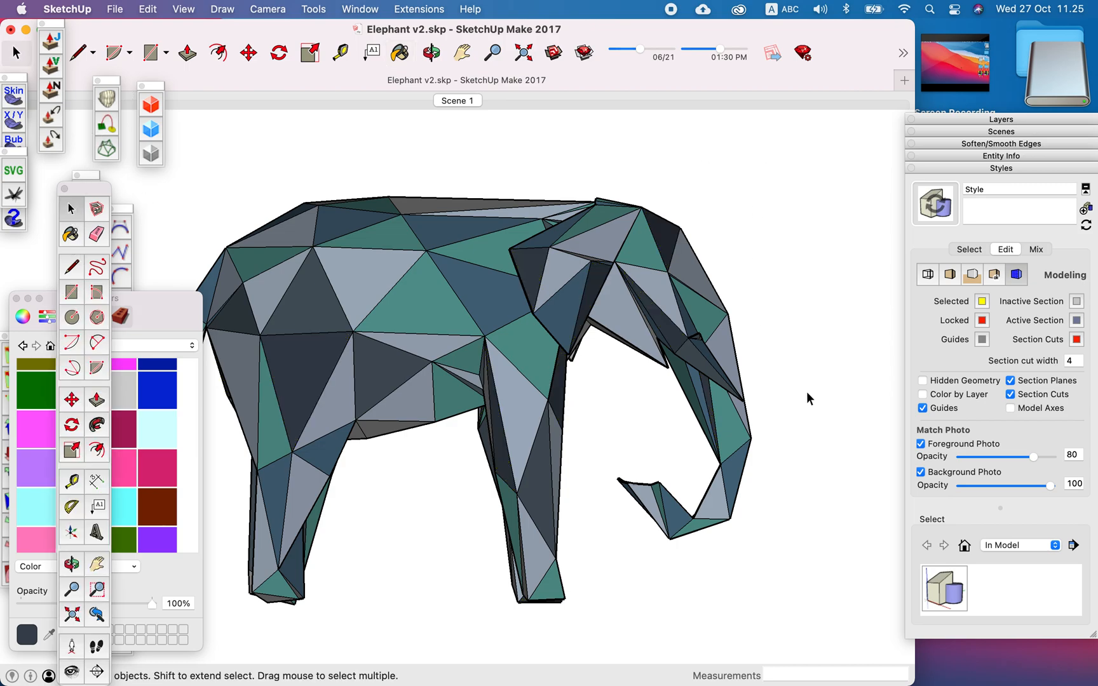
left_click_drag(176, 301, 102, 340)
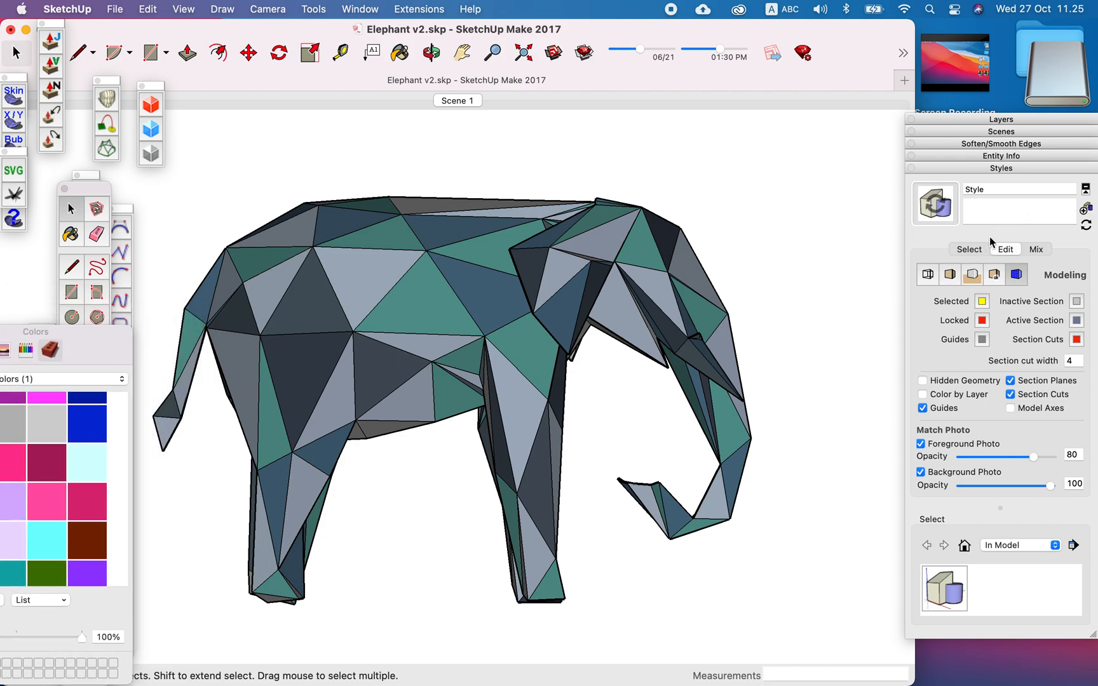
- Turn off profiles and edges in the style's edge settings
left_click(935, 277)
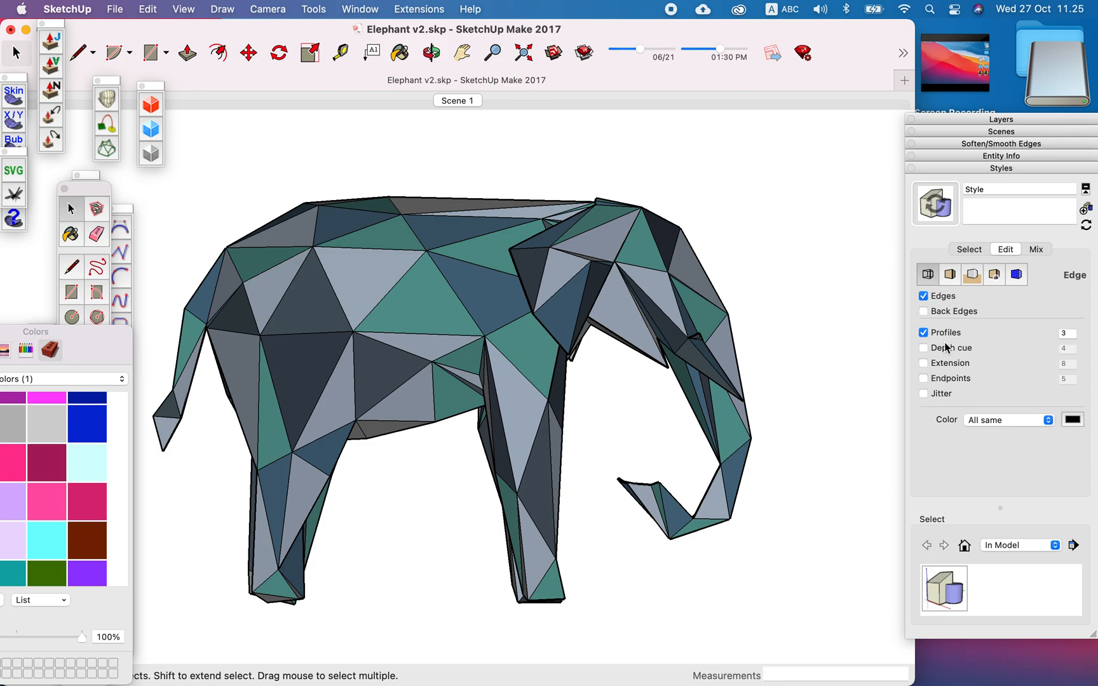
left_click(923, 332)
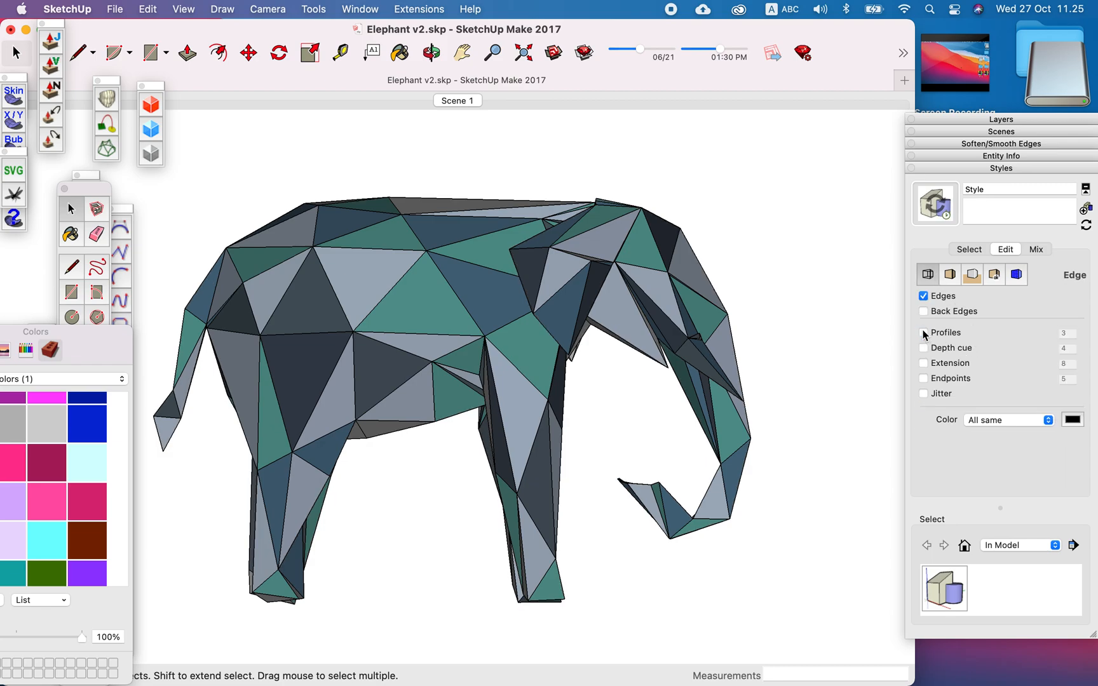
left_click(923, 297)
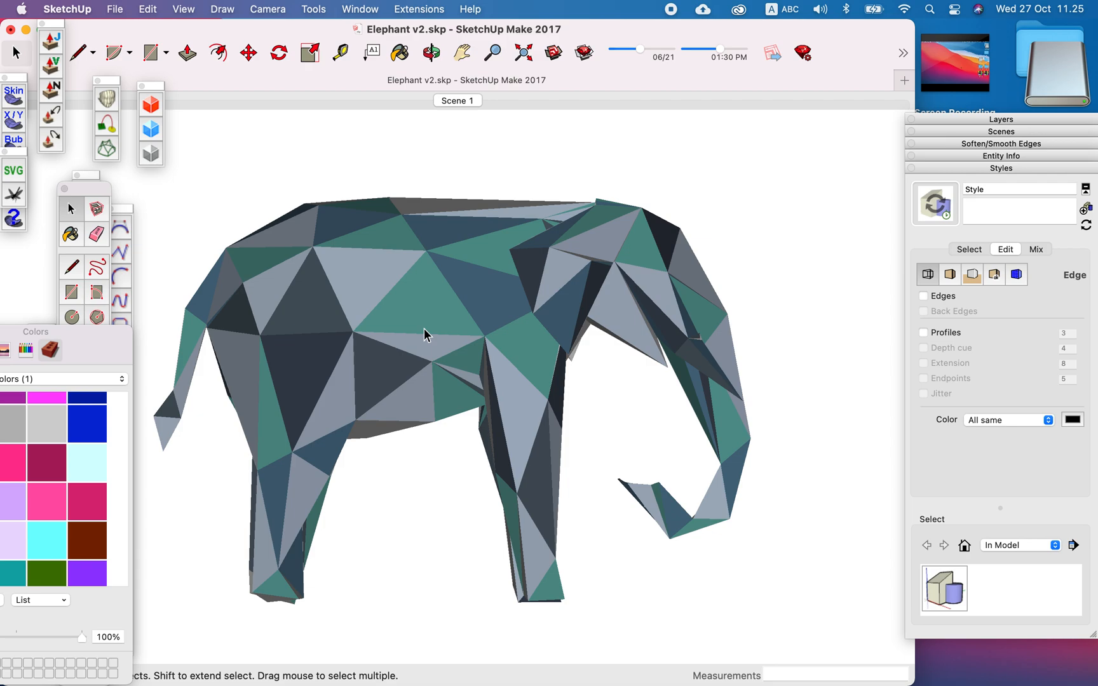
- Save the coloured model under the new name "Elephant version sketchup" in the Downloads folder as a SketchUp model
mouse_move(654, 30)
left_mouse_down()
mouse_move(744, 23)
mouse_move(723, 23)
left_mouse_up()
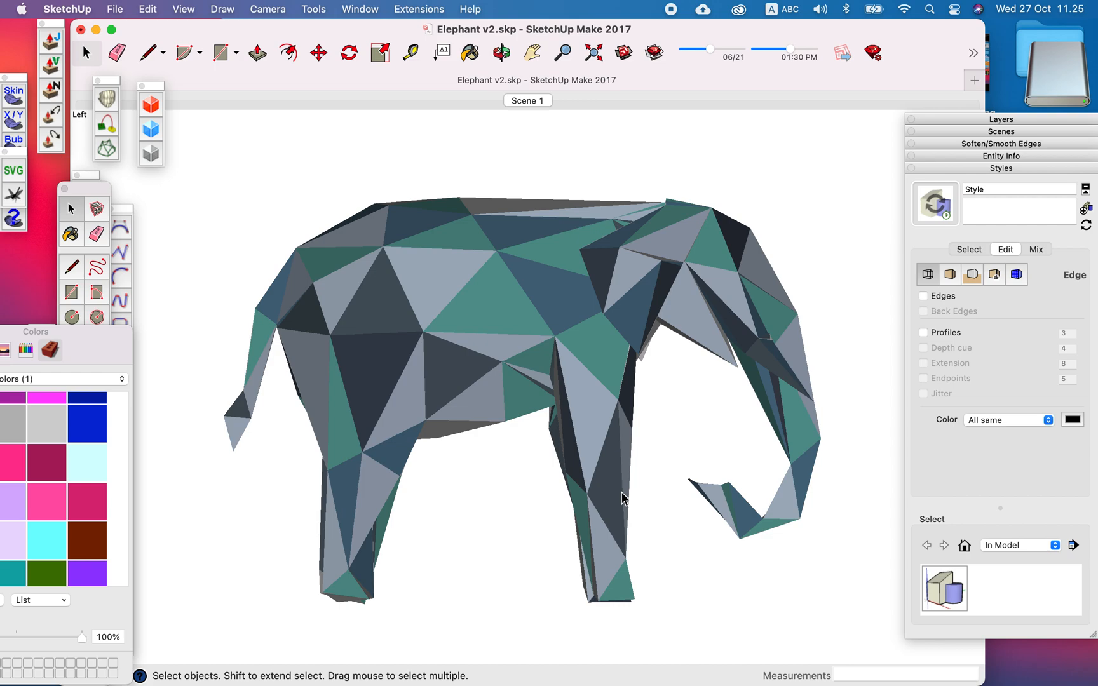
left_click(117, 9)
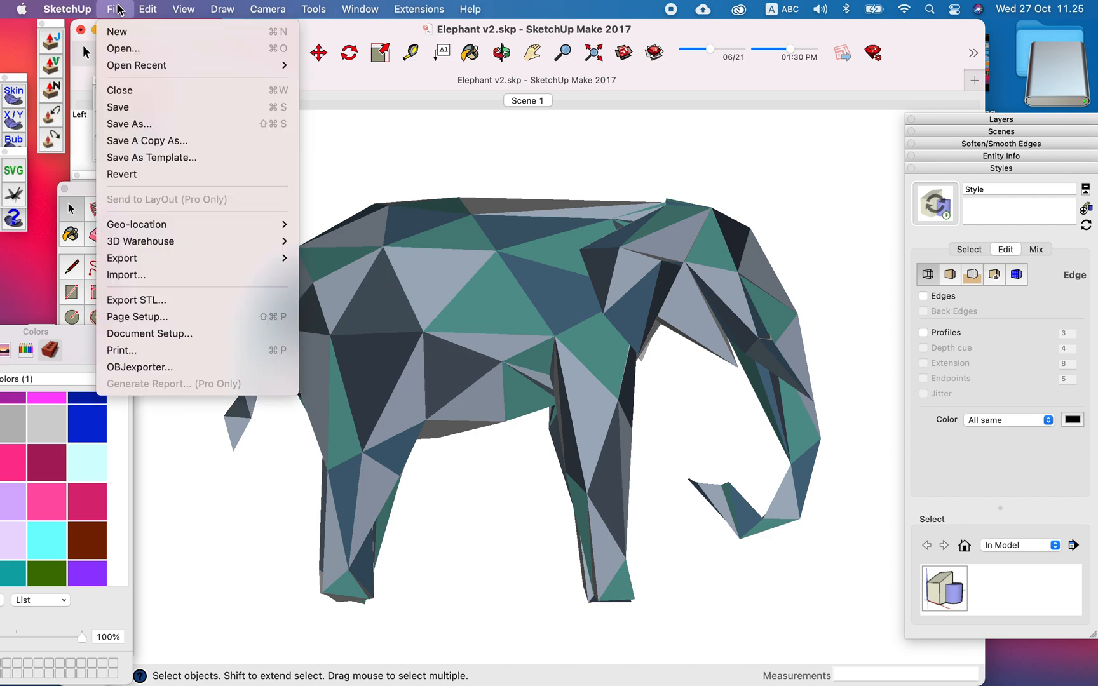
left_click(141, 125)
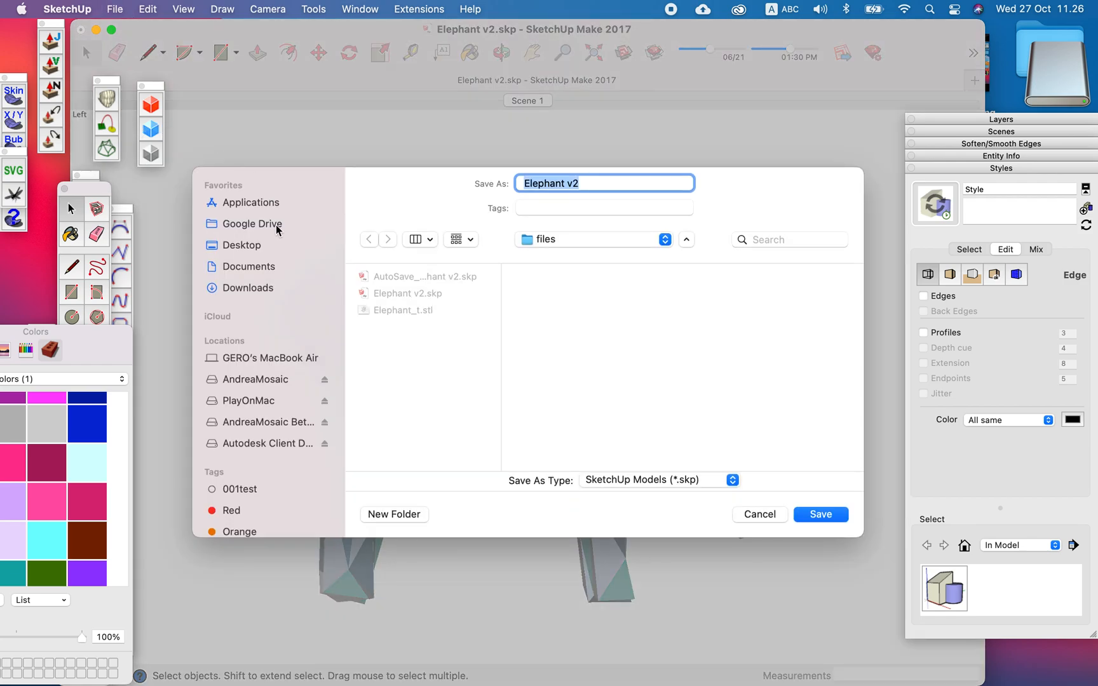
left_click(241, 289)
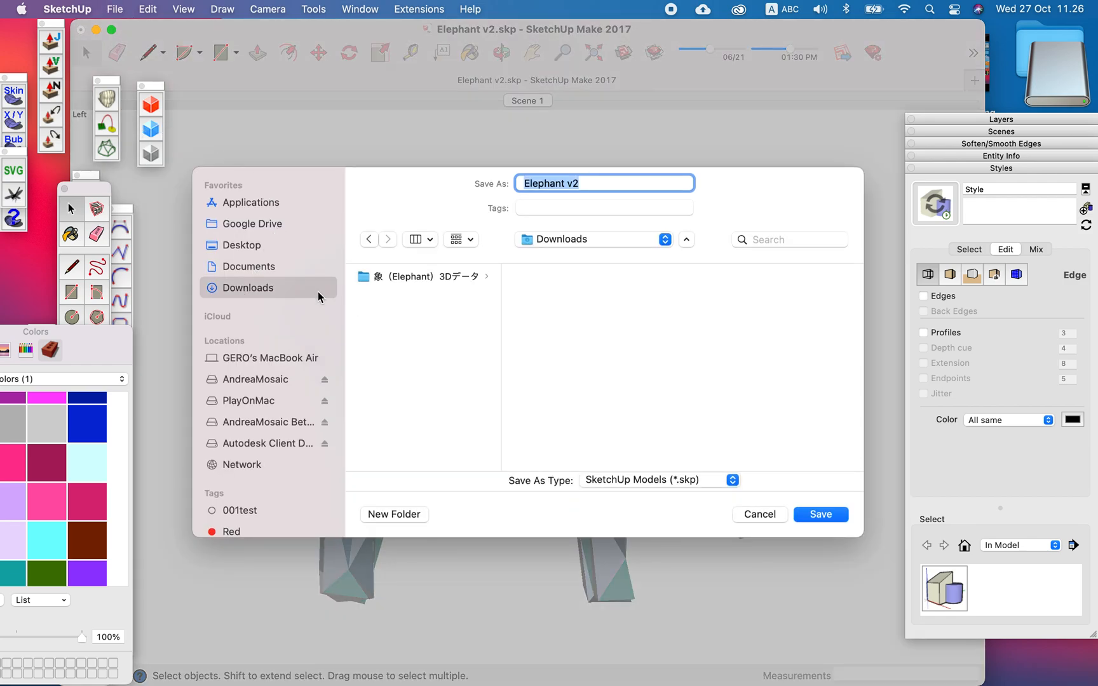
left_click(591, 187)
key("BackSpace")
type("version sketchup")
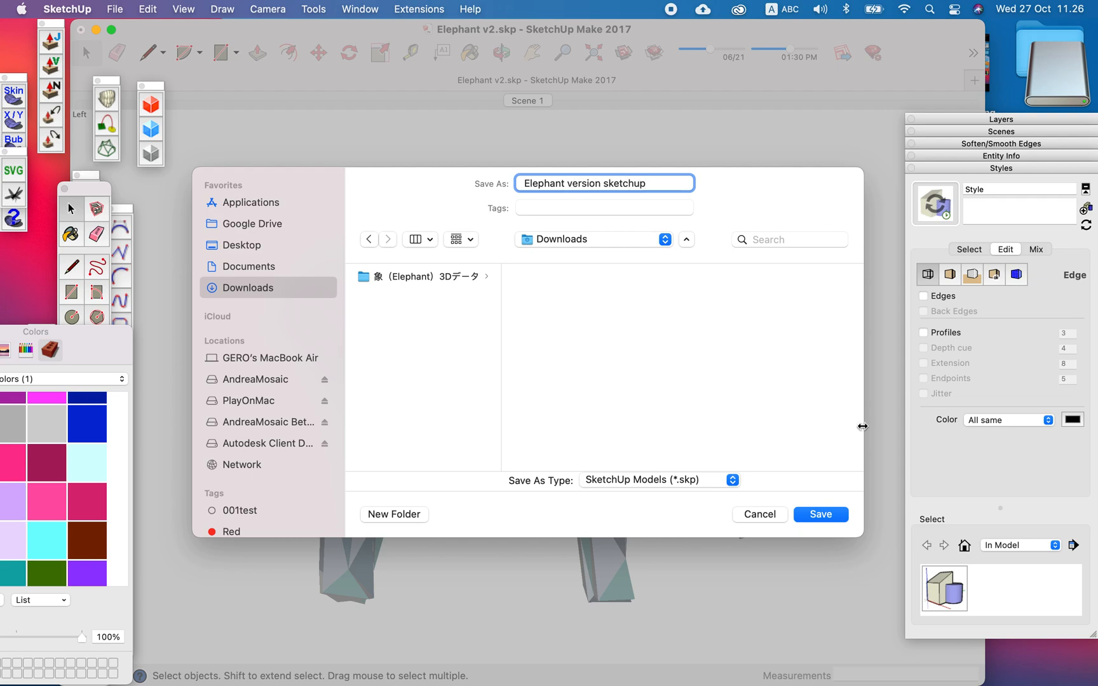
left_click(820, 514)
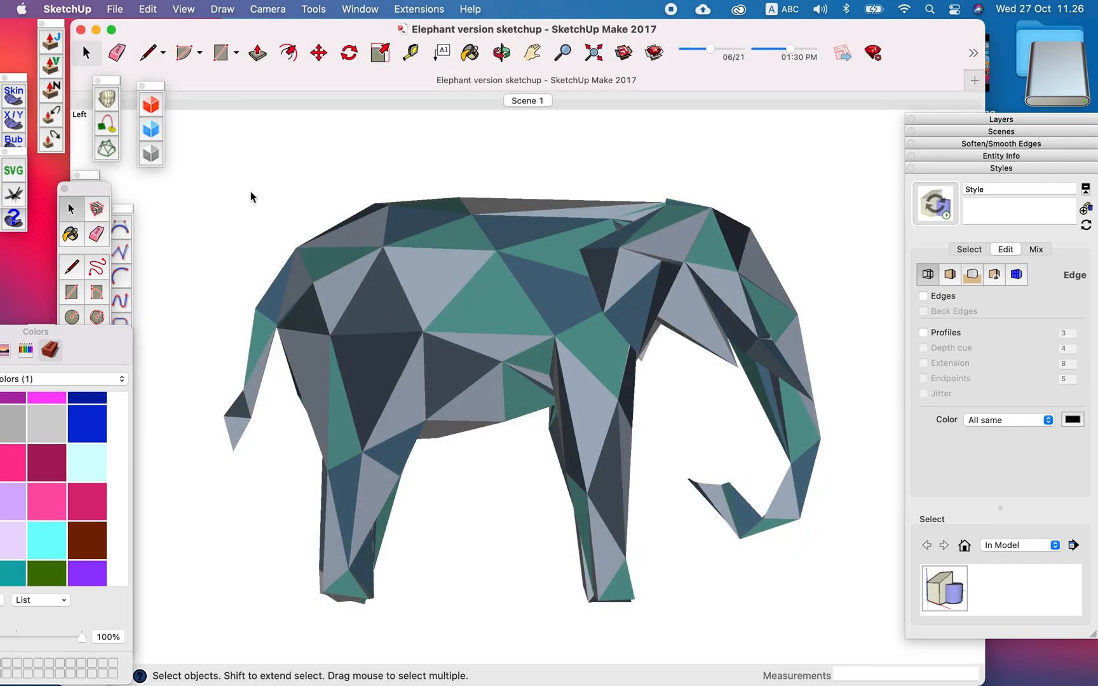
- Export the view as a JPEG 2D graphic at view size, named "Elephant version image lowpoly", into the Downloads folder
left_click(115, 9)
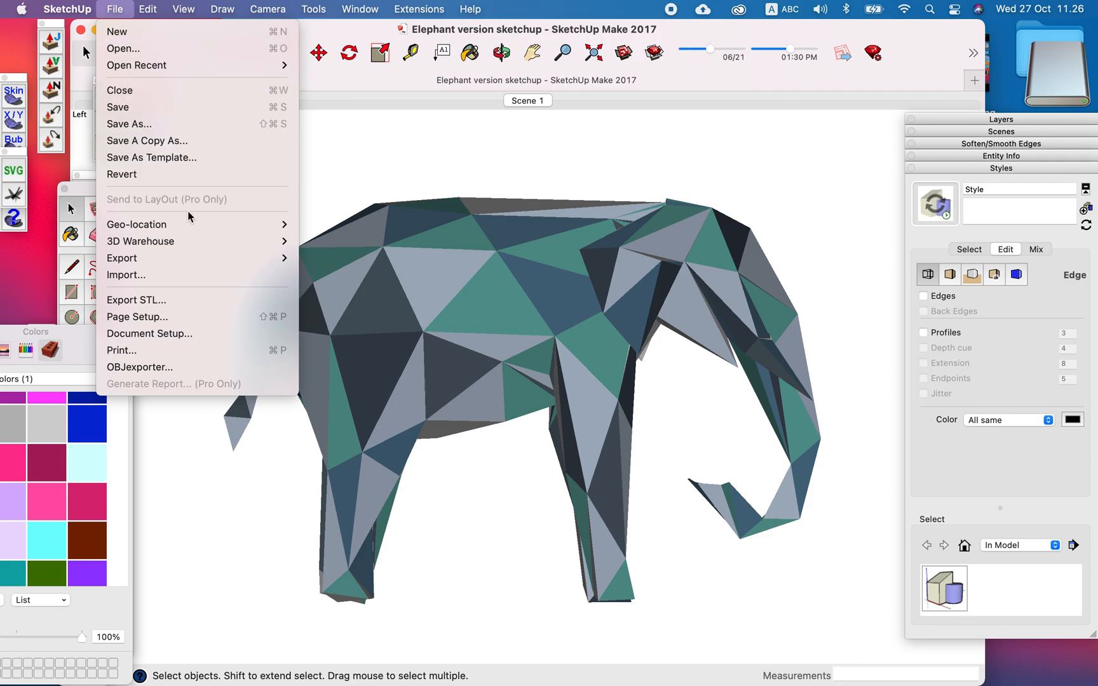
mouse_move(254, 258)
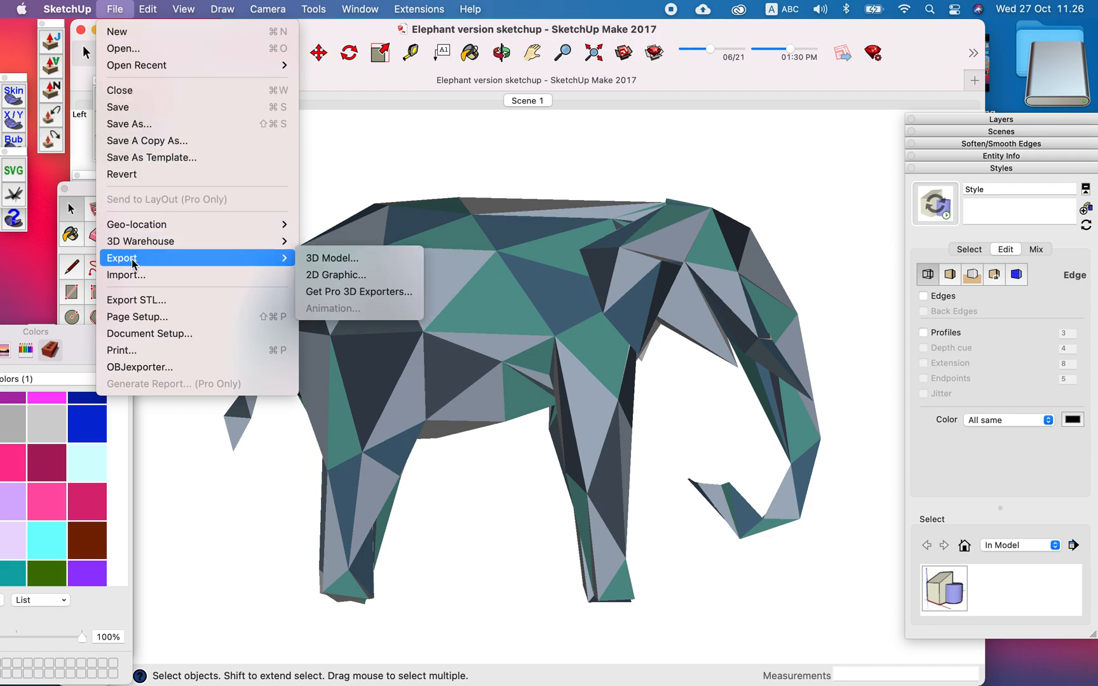
left_click(369, 277)
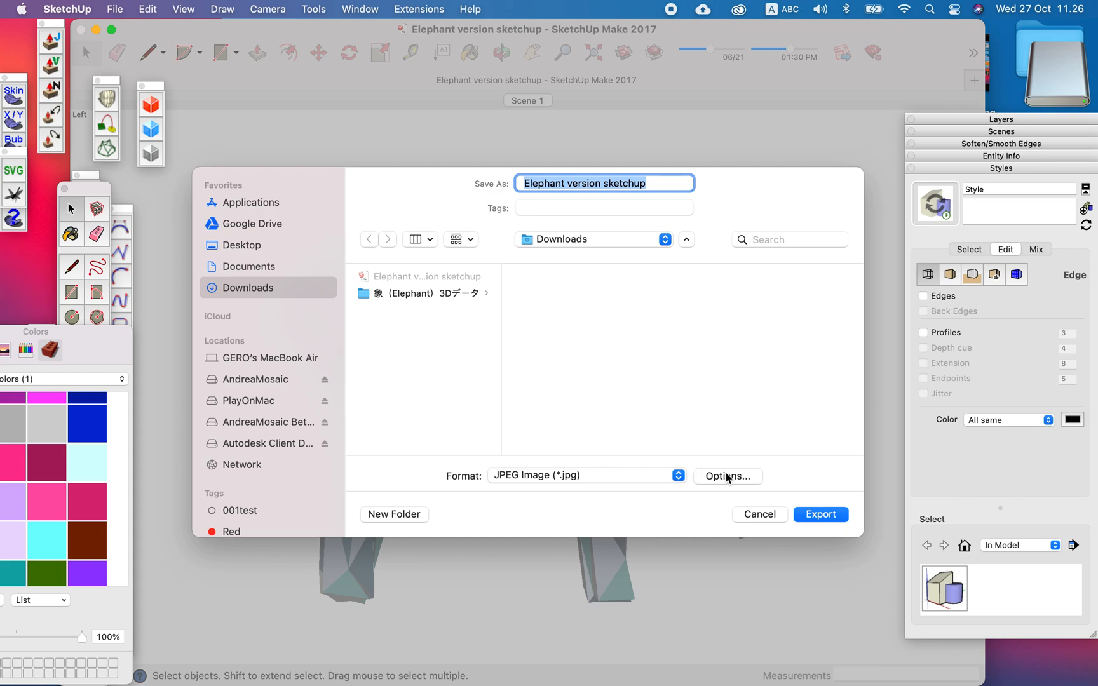
left_click(728, 477)
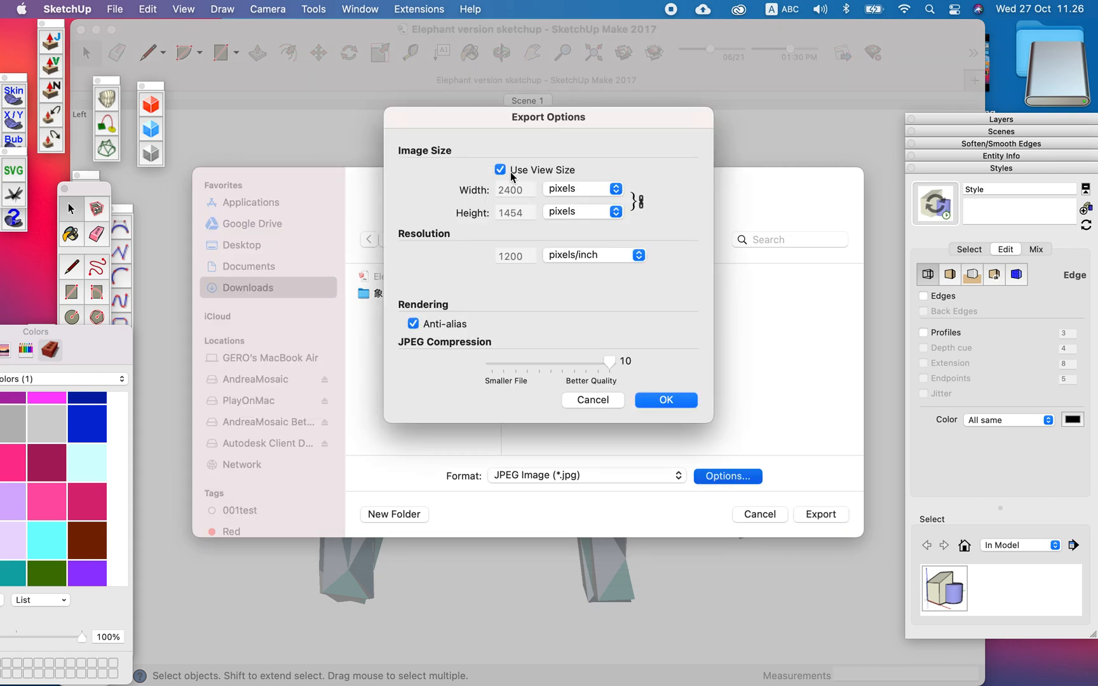
left_click(667, 400)
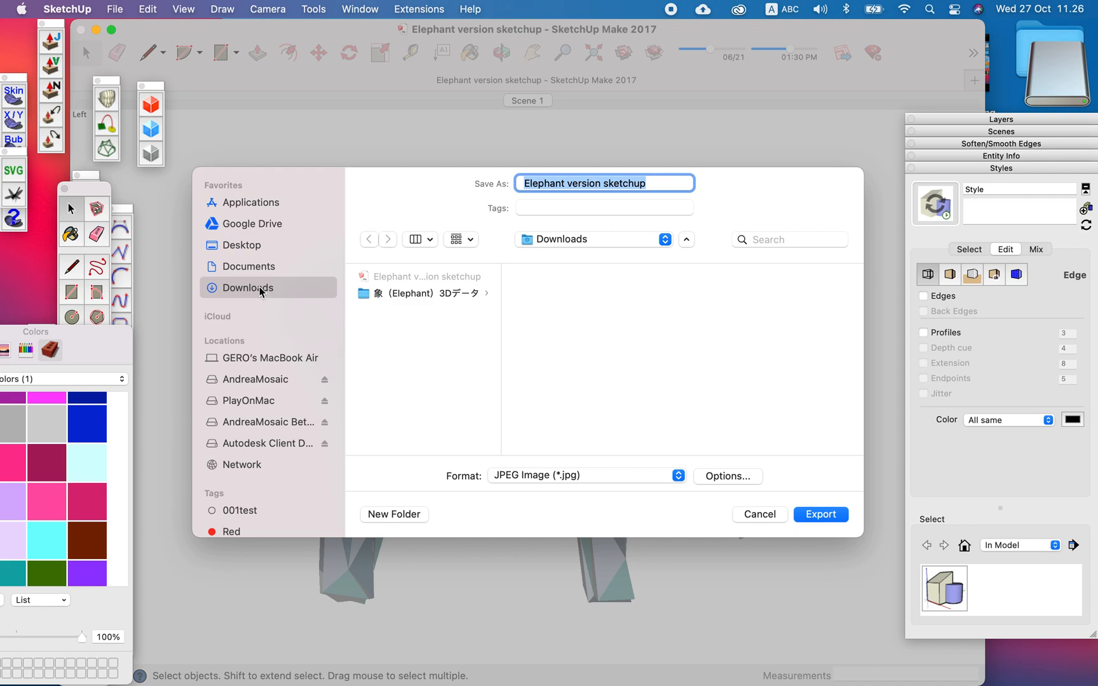
double_click(627, 183)
type("image")
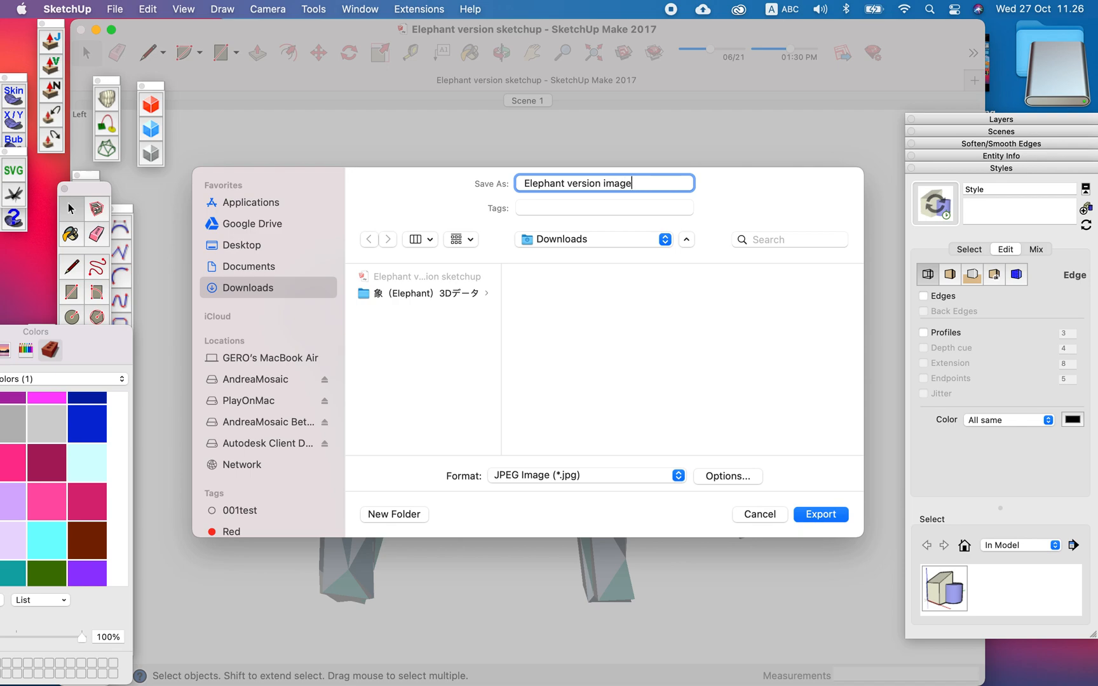
type(" lowpoly")
left_click(831, 514)
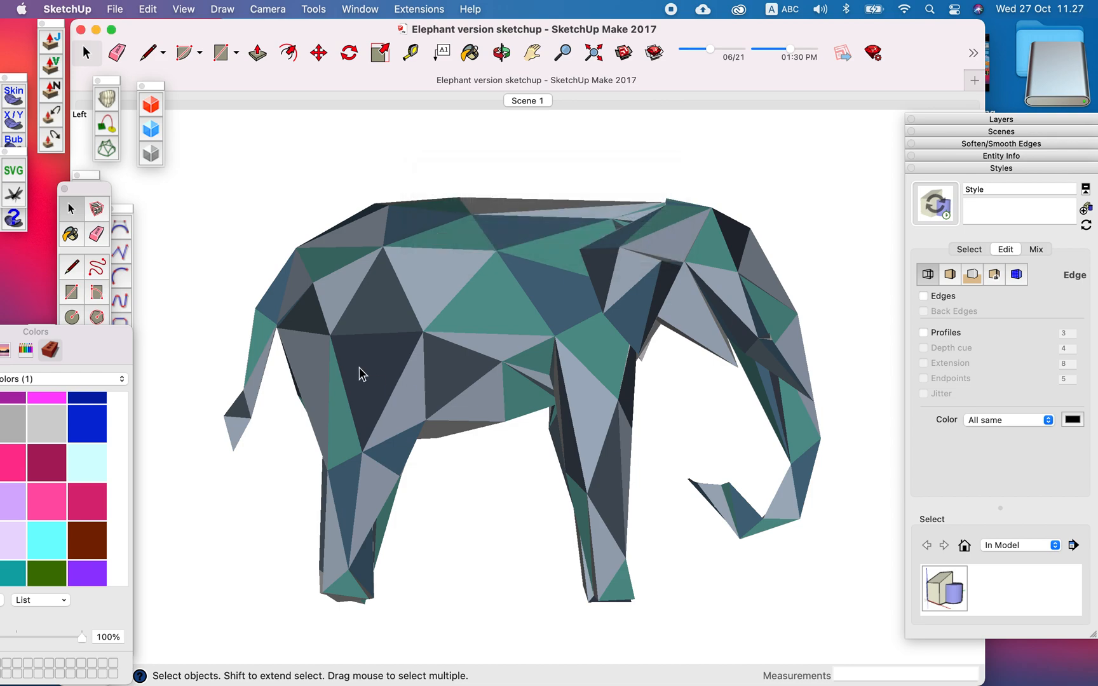
- Switch from SketchUp to Finder on an empty desktop space
key("ctrl+Up")
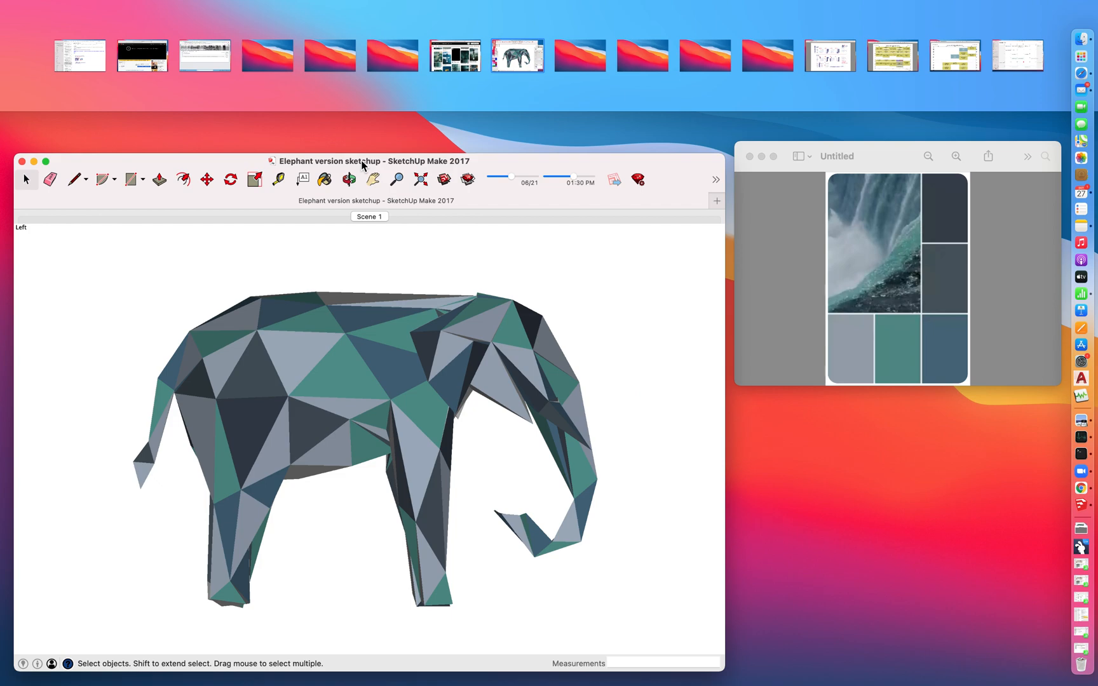
left_click(286, 61)
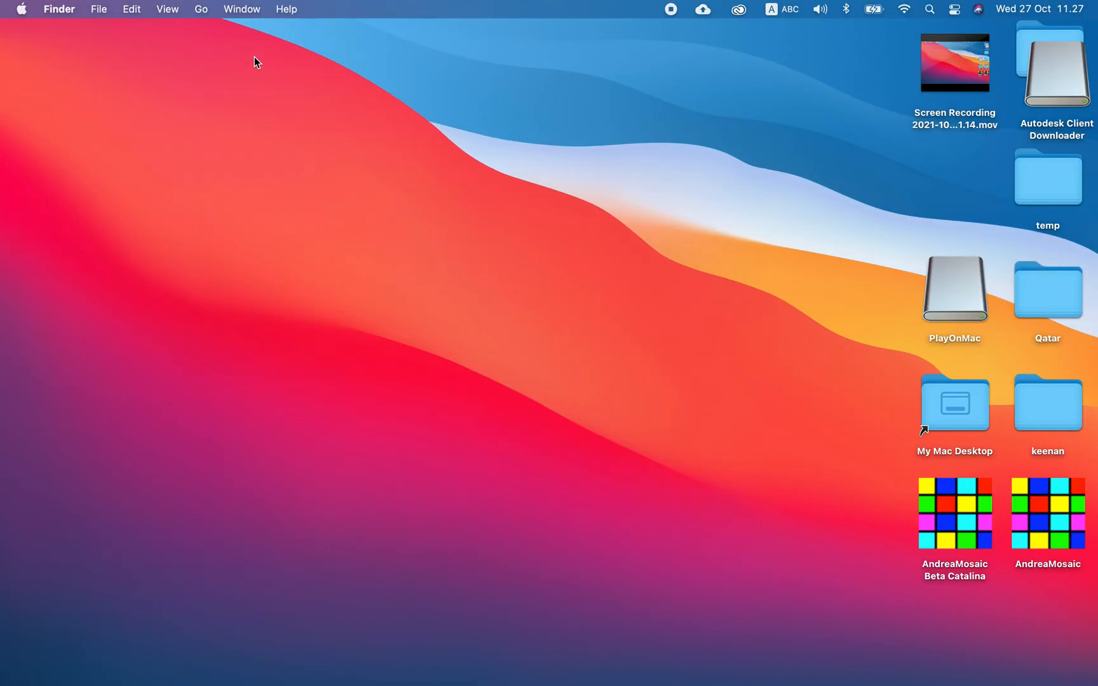
left_click(99, 9)
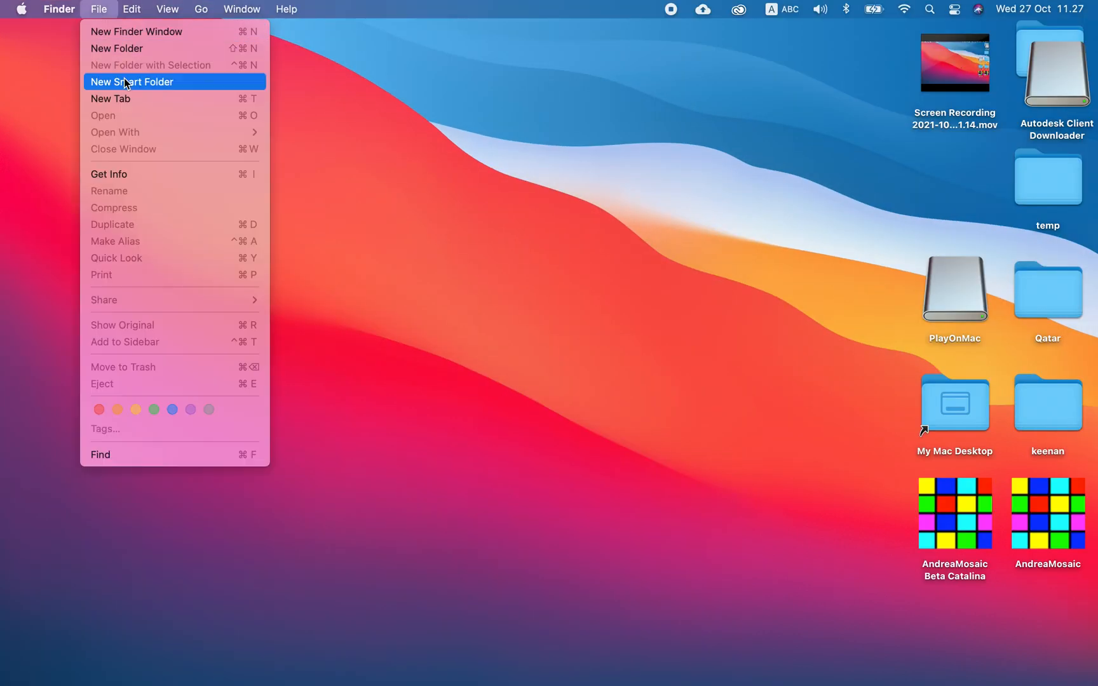
left_click(354, 128)
left_click(104, 16)
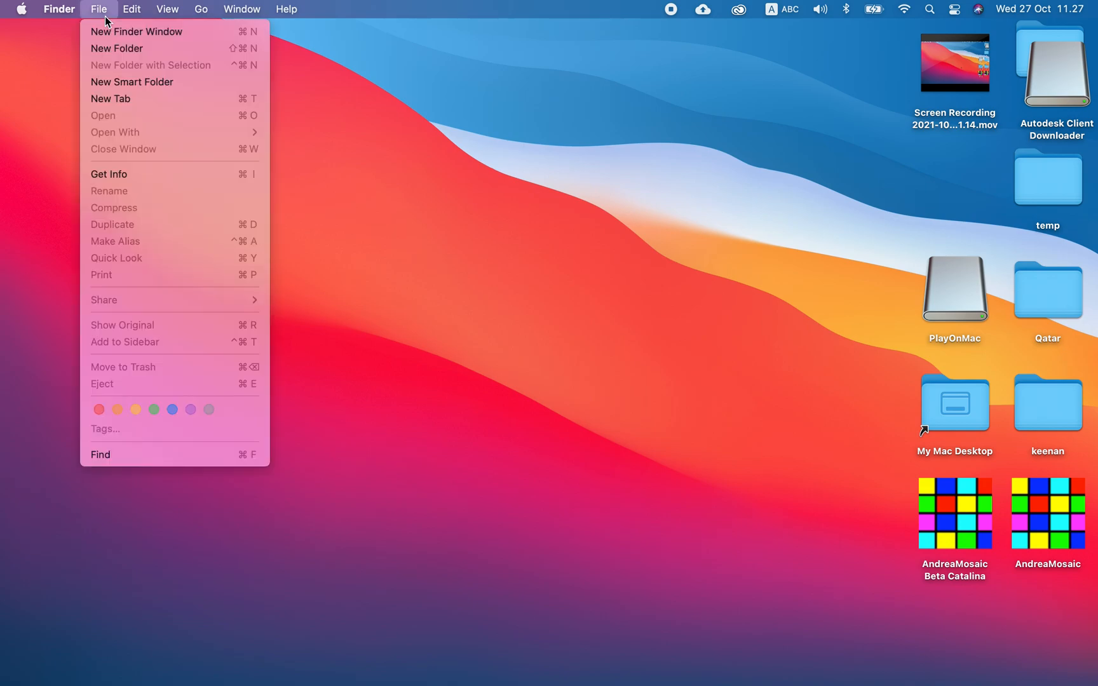
left_click(420, 313)
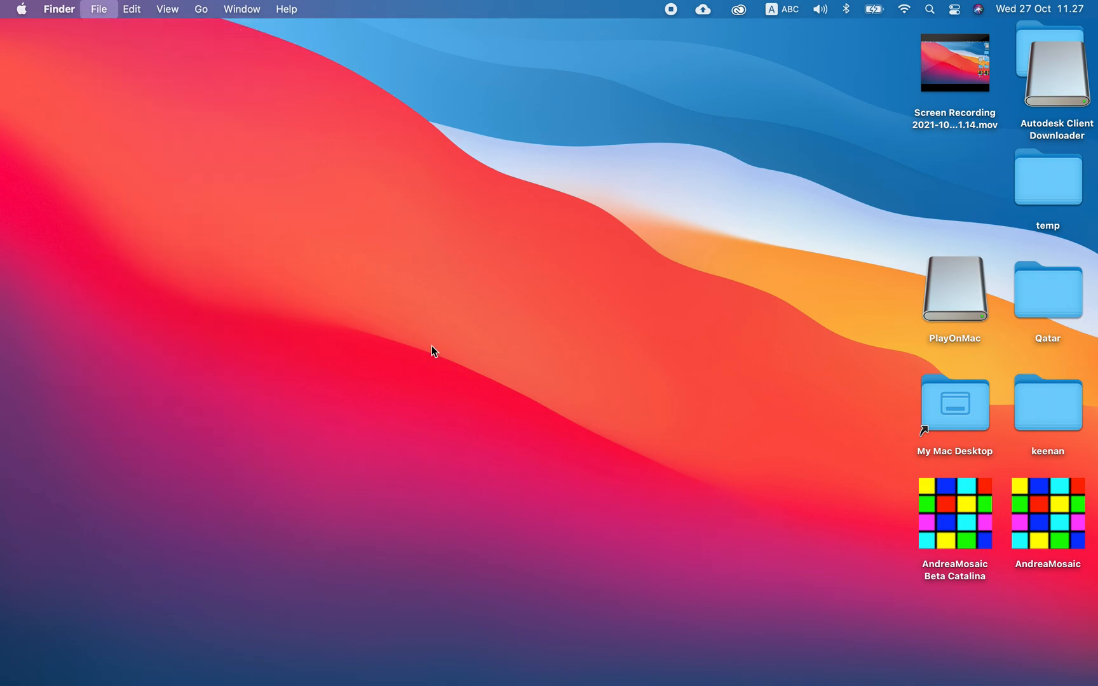
- Show the Downloads folder in a new Finder window and open "Elephant version image lowpoly.jpg" for viewing
key("super+n")
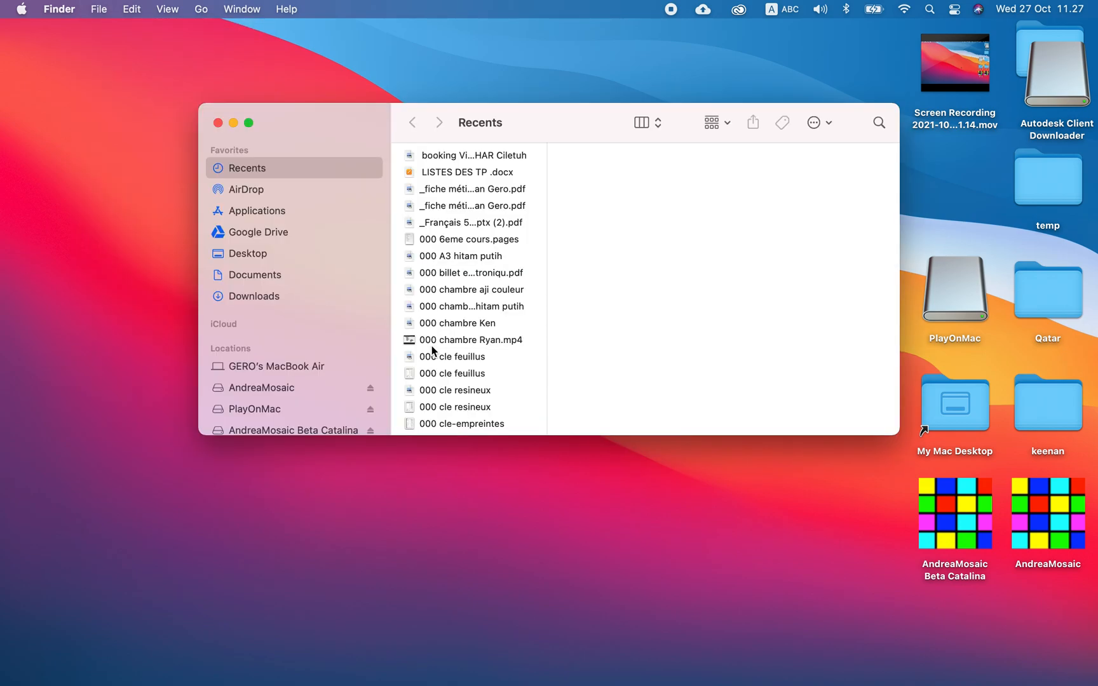
left_click(257, 300)
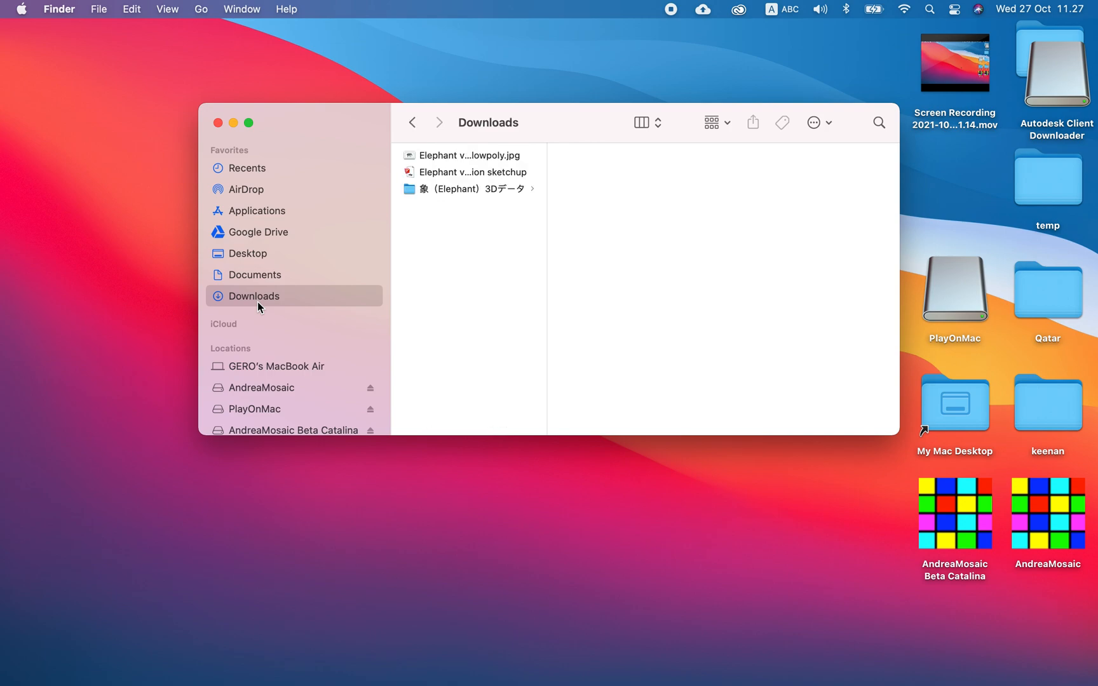
left_click(472, 160)
double_click(472, 160)
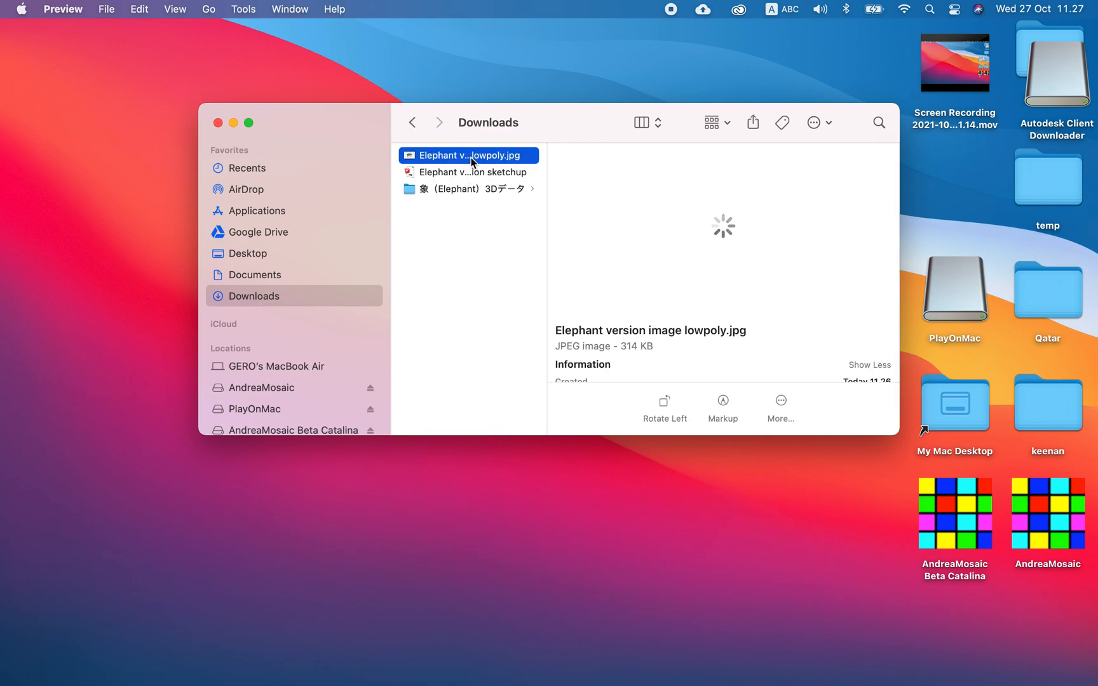